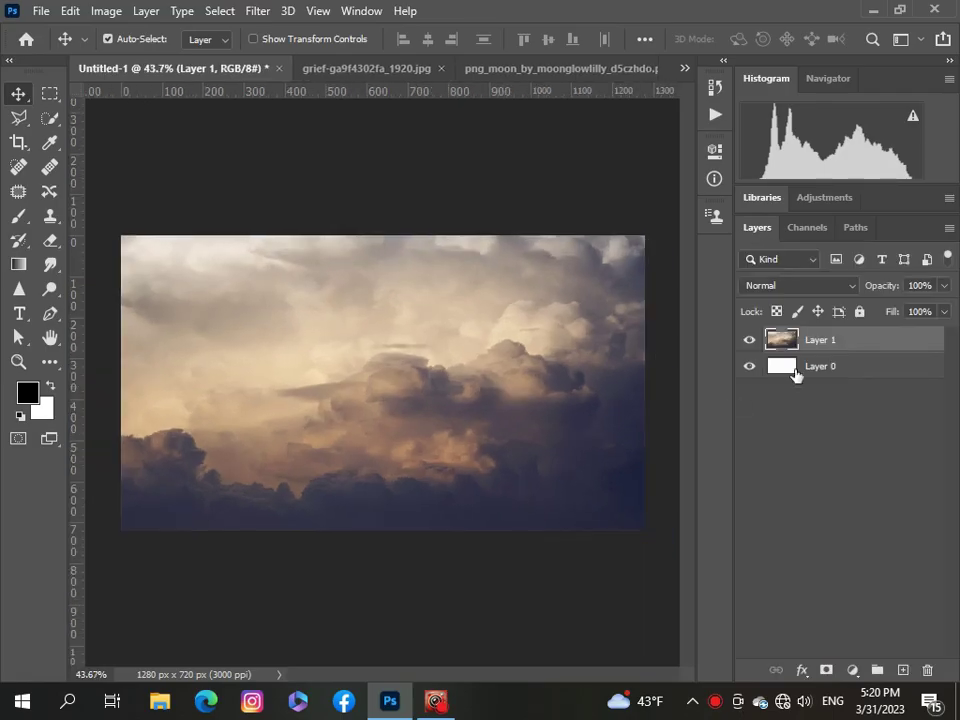
# Add a clipped Hue/Saturation adjustment over the clouds with slightly reduced lightness
pyautogui.click(850, 670)
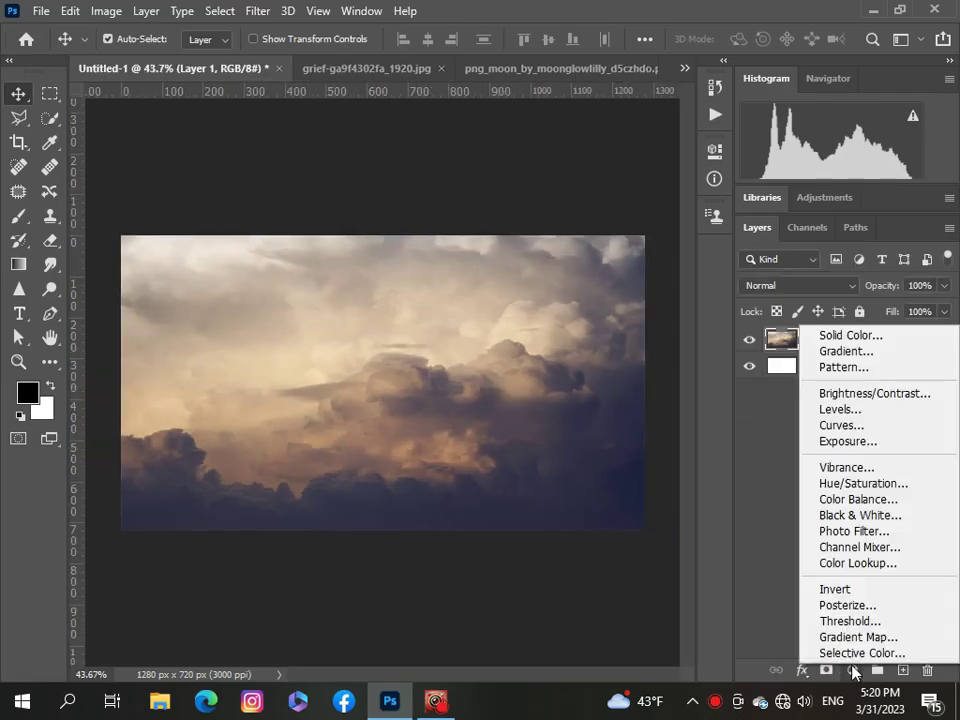
pyautogui.click(853, 484)
pyautogui.moveTo(589, 351); pyautogui.dragTo(583, 351)
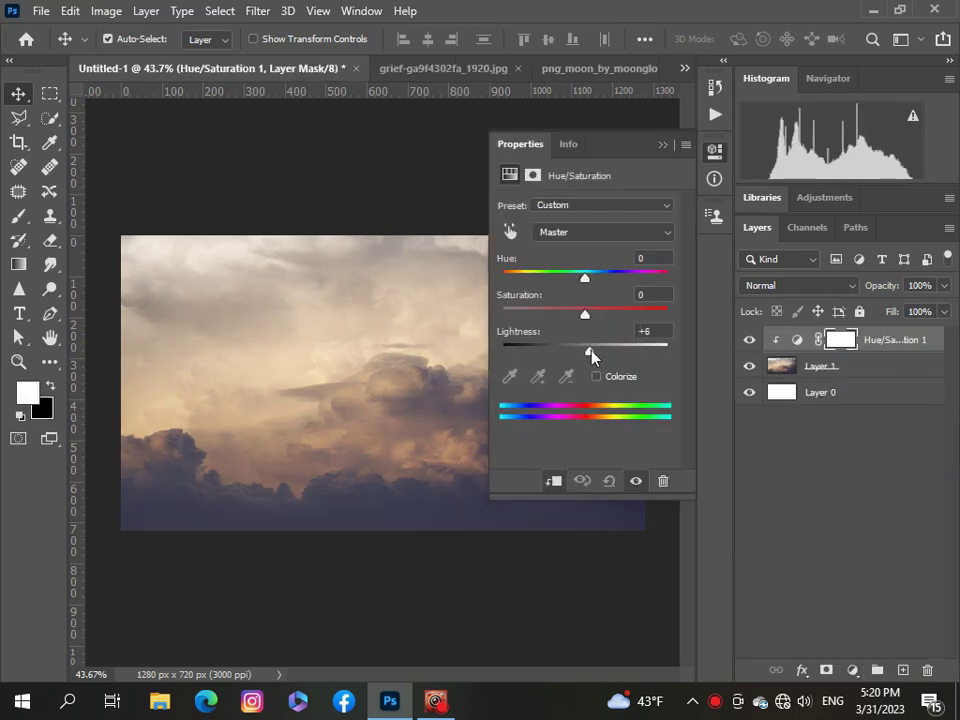
pyautogui.click(662, 145)
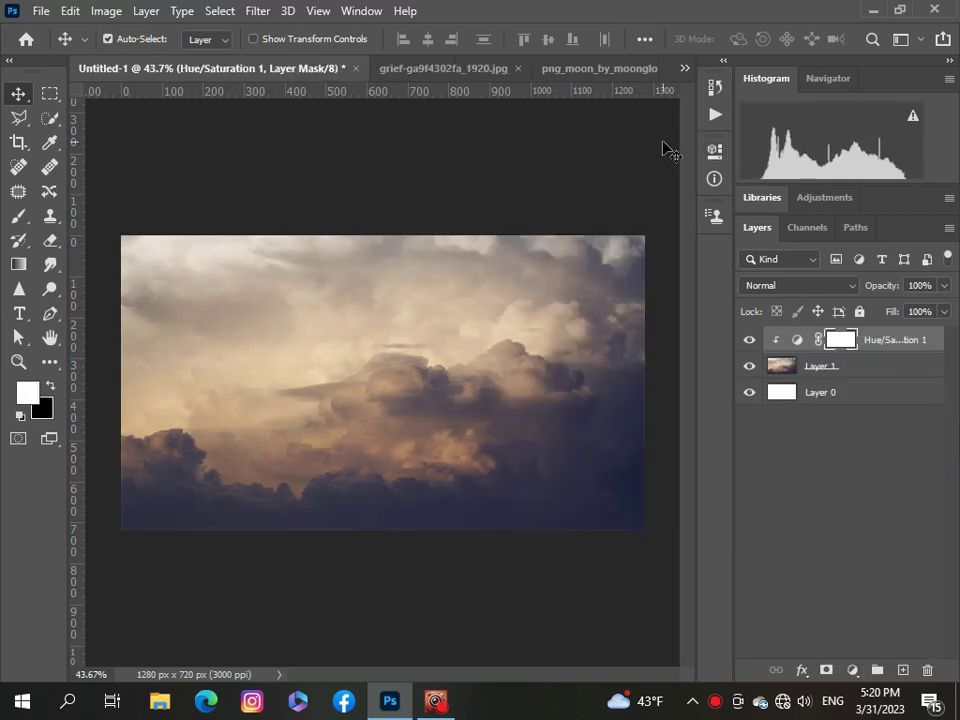
# Add a clipped Levels adjustment with black input 13 and lighter midtones, then select all three layers
pyautogui.click(851, 670)
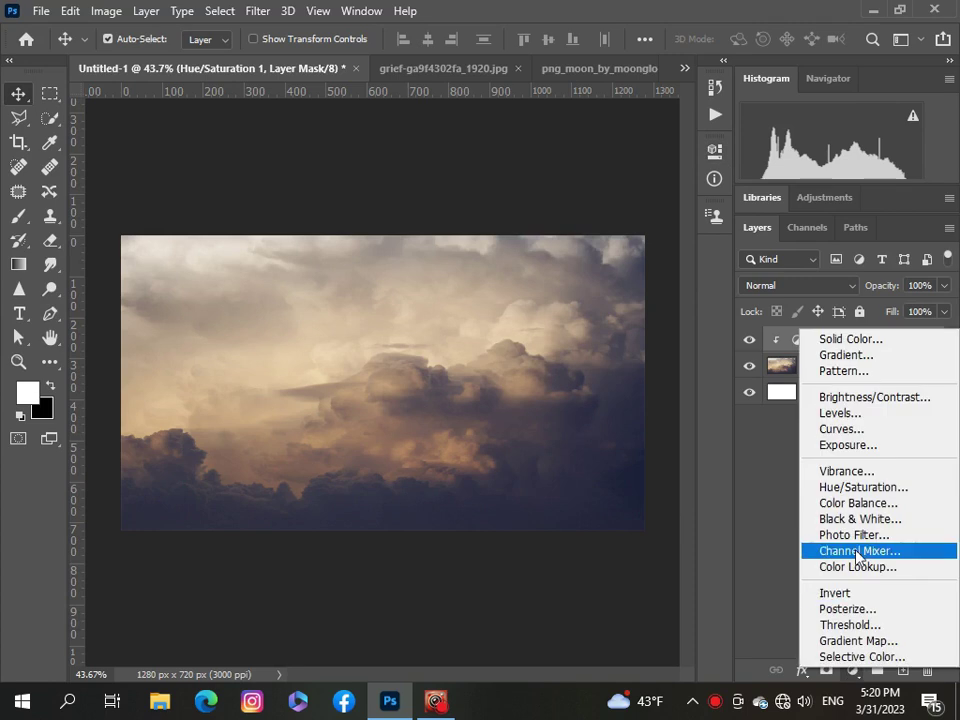
pyautogui.click(845, 413)
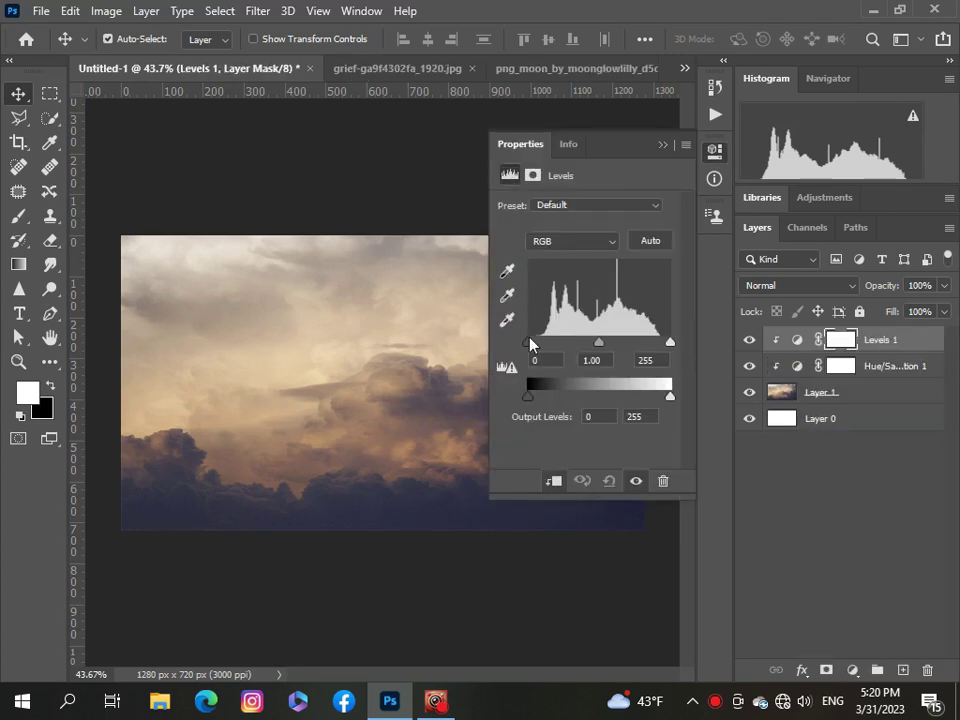
pyautogui.moveTo(531, 343); pyautogui.dragTo(536, 344)
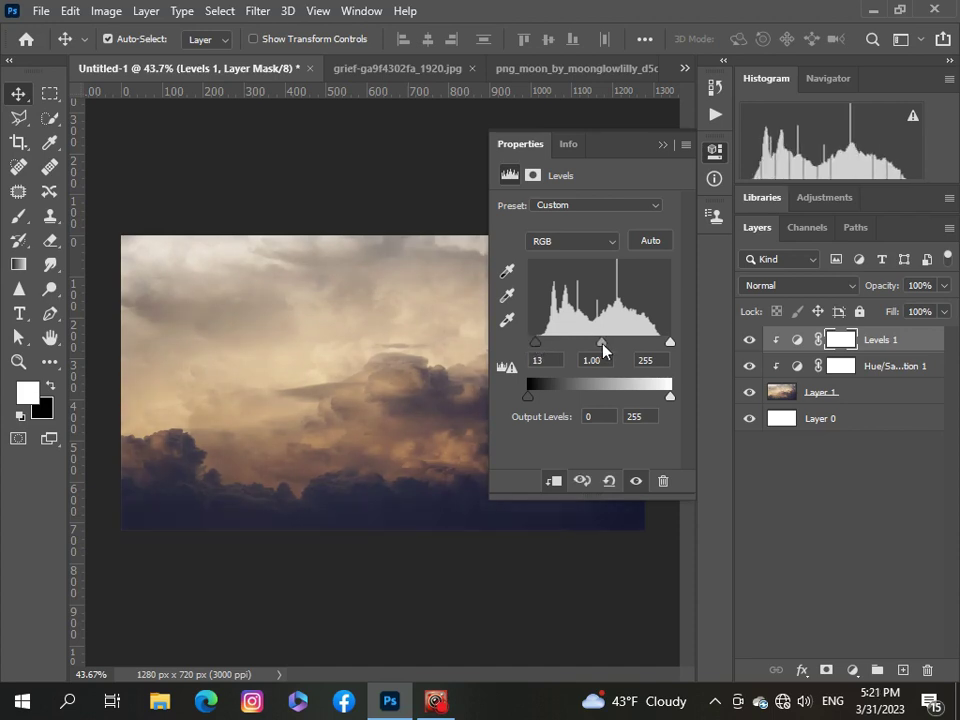
pyautogui.moveTo(602, 344); pyautogui.dragTo(599, 345)
pyautogui.click(686, 133)
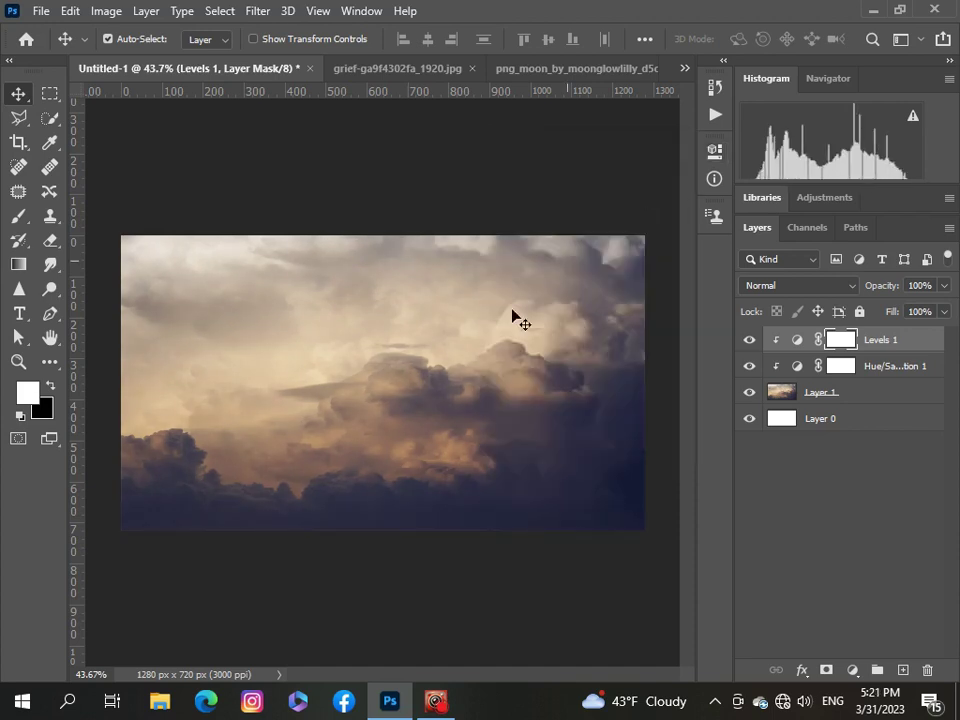
pyautogui.scroll(-1, 369, 467)
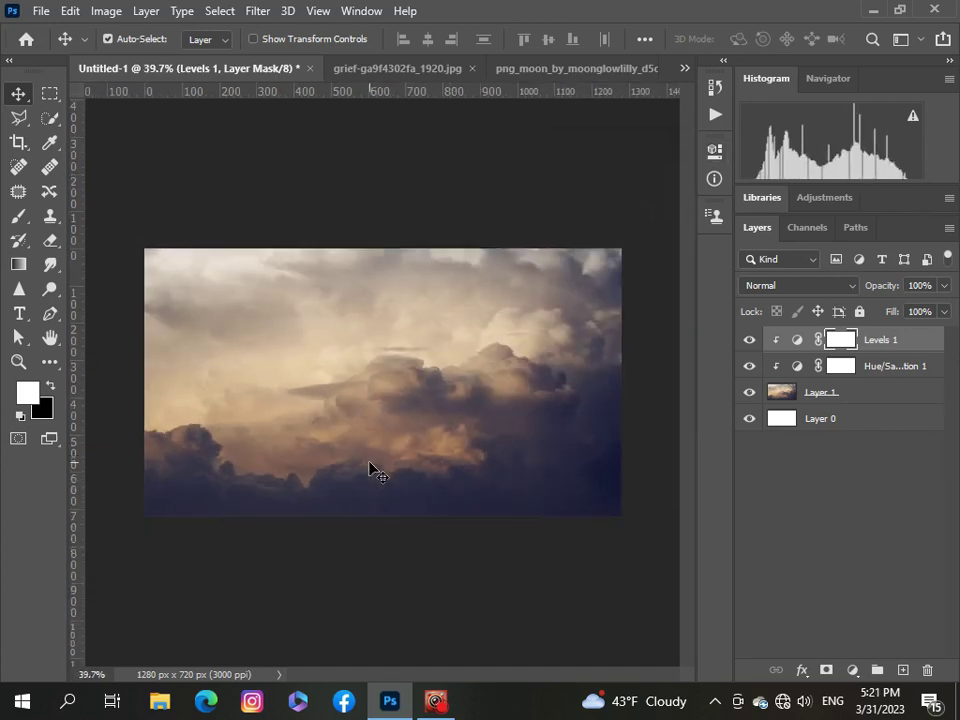
pyautogui.keyDown('shift'); pyautogui.click(935, 369); pyautogui.keyUp('shift')
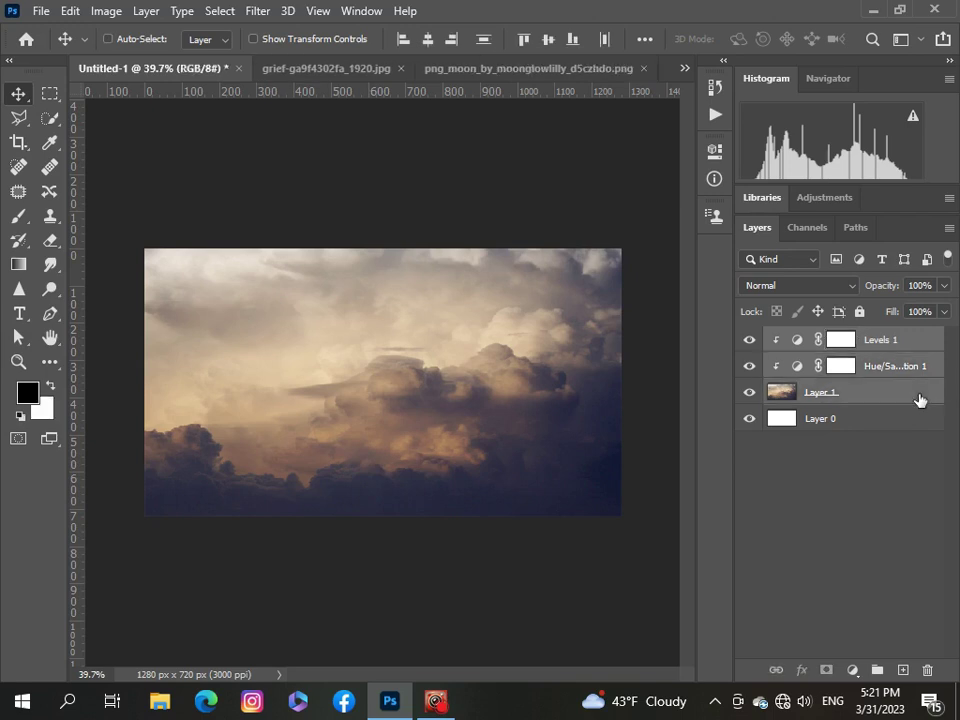
# Group the clouds and both adjustment layers into Group 1, then view the grieving statue image
pyautogui.hotkey('ctrl', 'g')
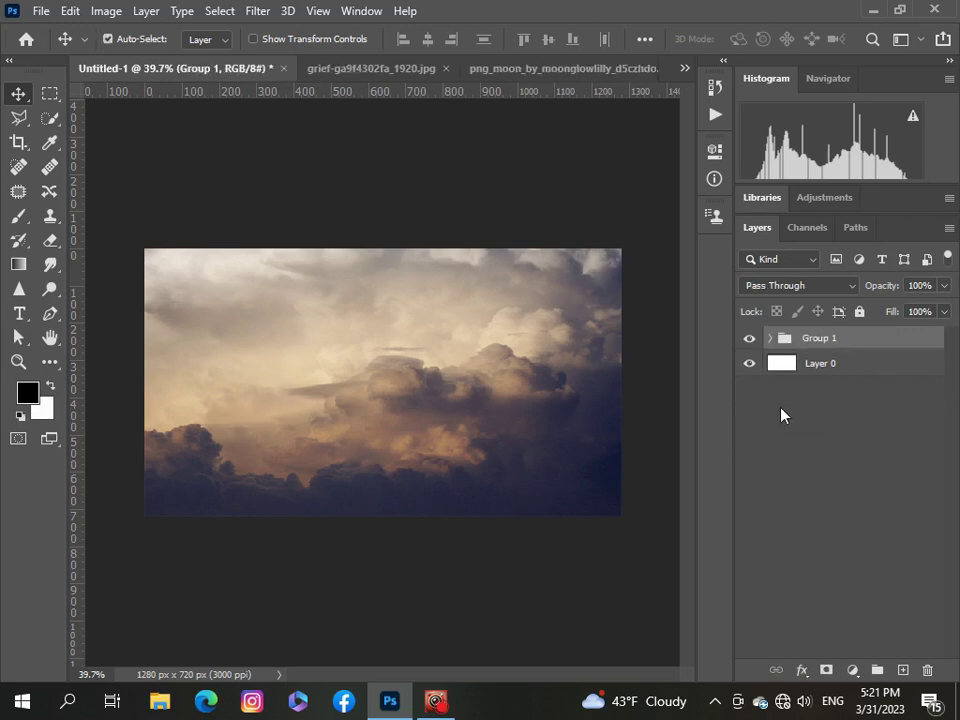
pyautogui.click(684, 68)
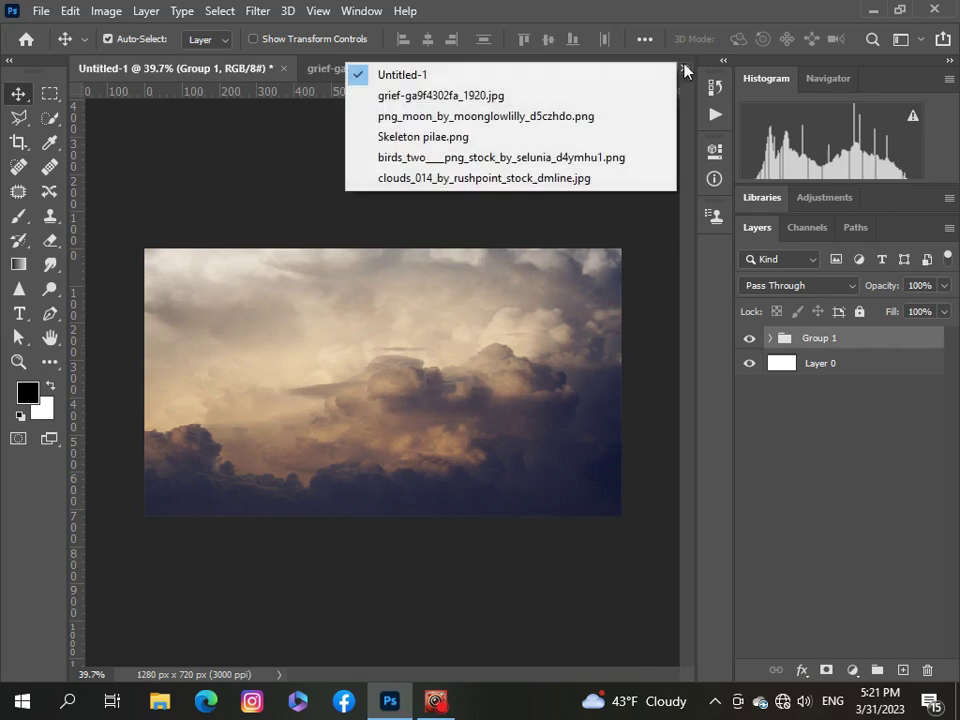
pyautogui.click(441, 95)
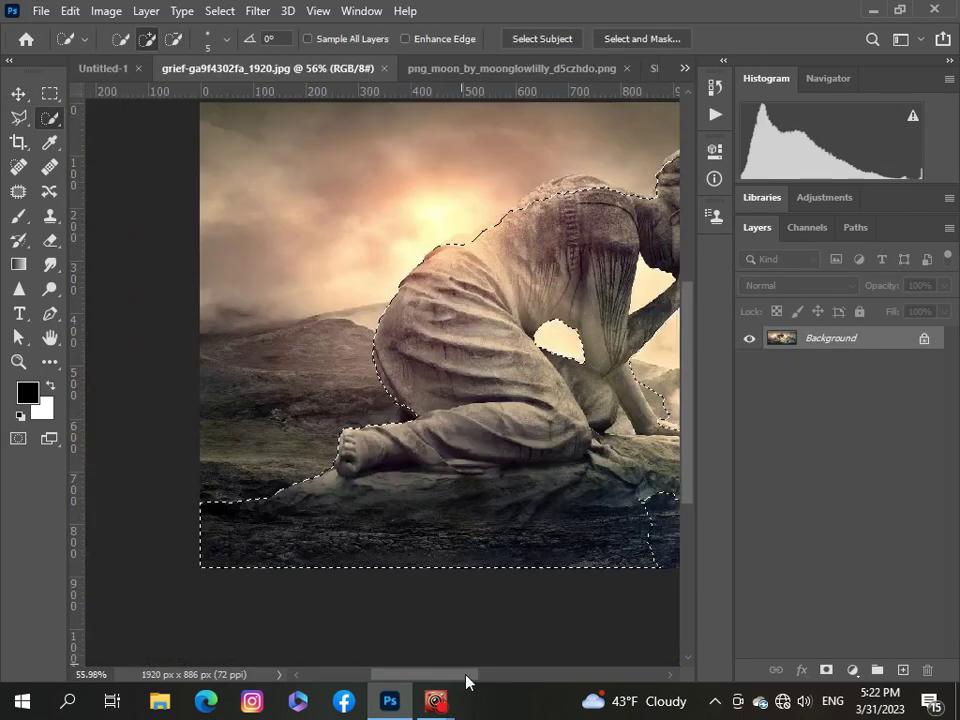
# Look over the grieving statue image before returning to the composite
pyautogui.scroll(2, 521, 257)
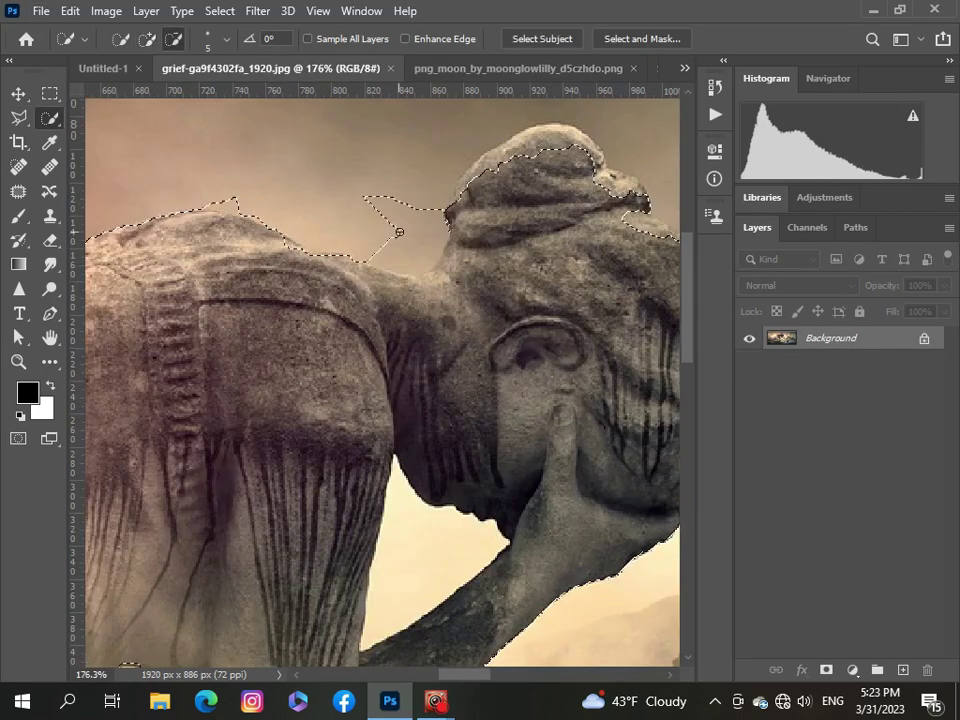
pyautogui.scroll(1, 443, 272)
pyautogui.scroll(1, 443, 272)
pyautogui.scroll(-3, 681, 343)
pyautogui.scroll(-2, 685, 380)
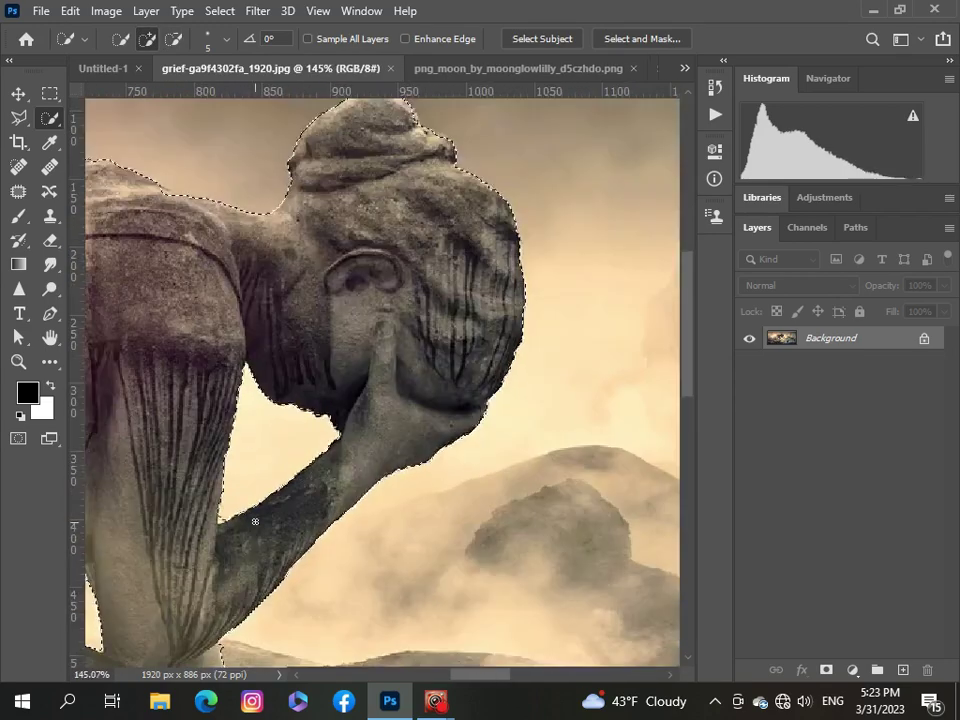
pyautogui.scroll(-1, 690, 407)
pyautogui.scroll(3, 361, 625)
pyautogui.hscroll(-2, 465, 452)
pyautogui.scroll(-4, 465, 452)
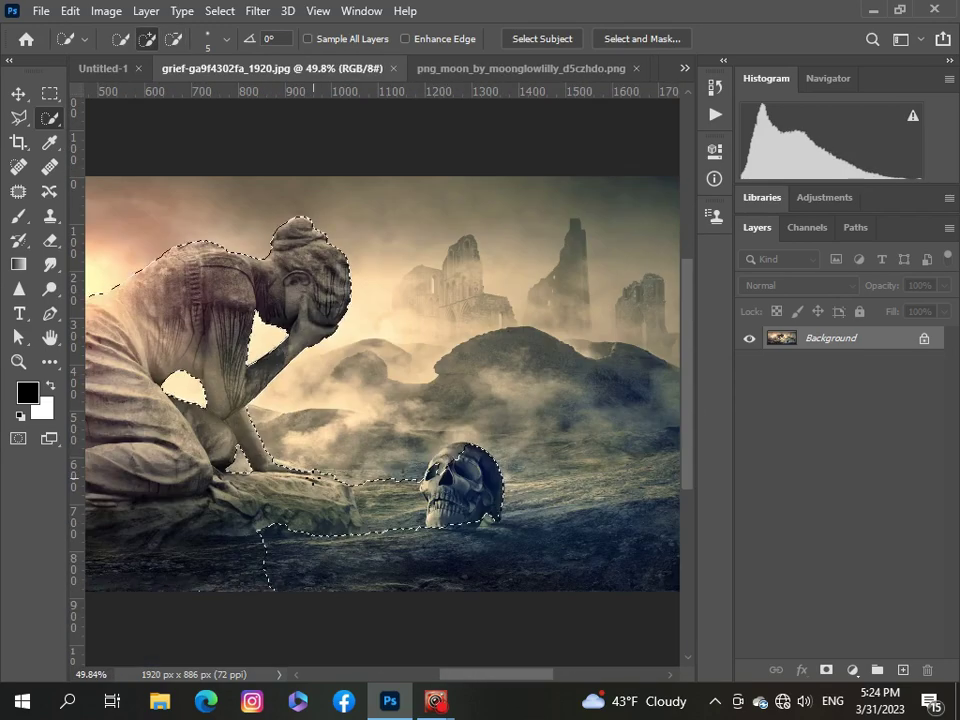
pyautogui.scroll(-1, 462, 467)
pyautogui.click(685, 67)
# Paste the cut-out statue into Untitled-1 as Layer 2 and shrink it to about two-thirds
pyautogui.click(600, 76)
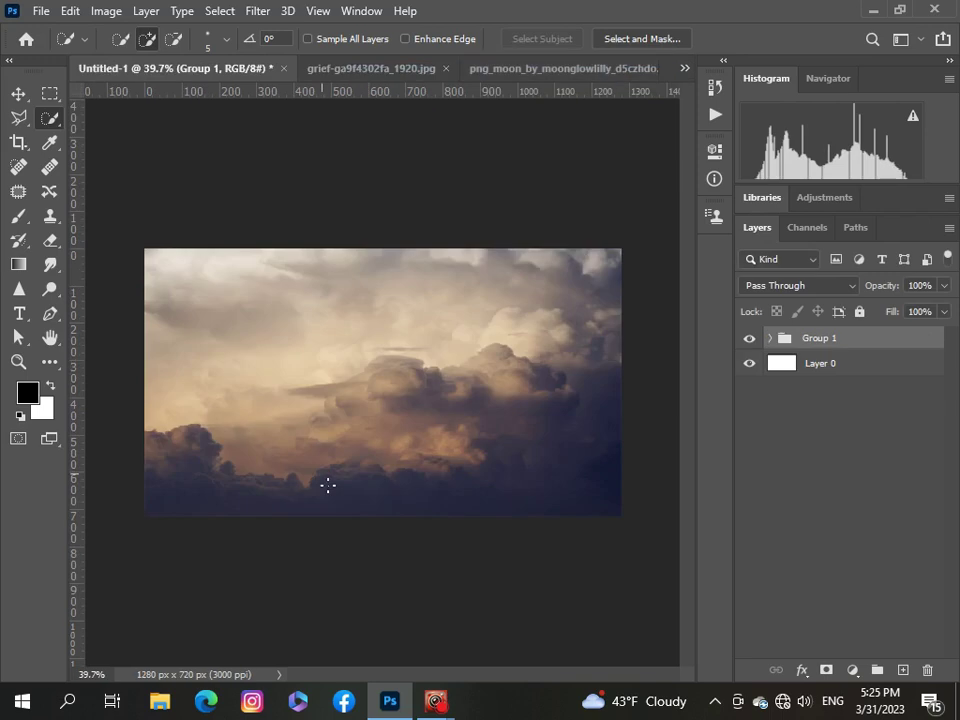
pyautogui.hotkey('ctrl', 'v')
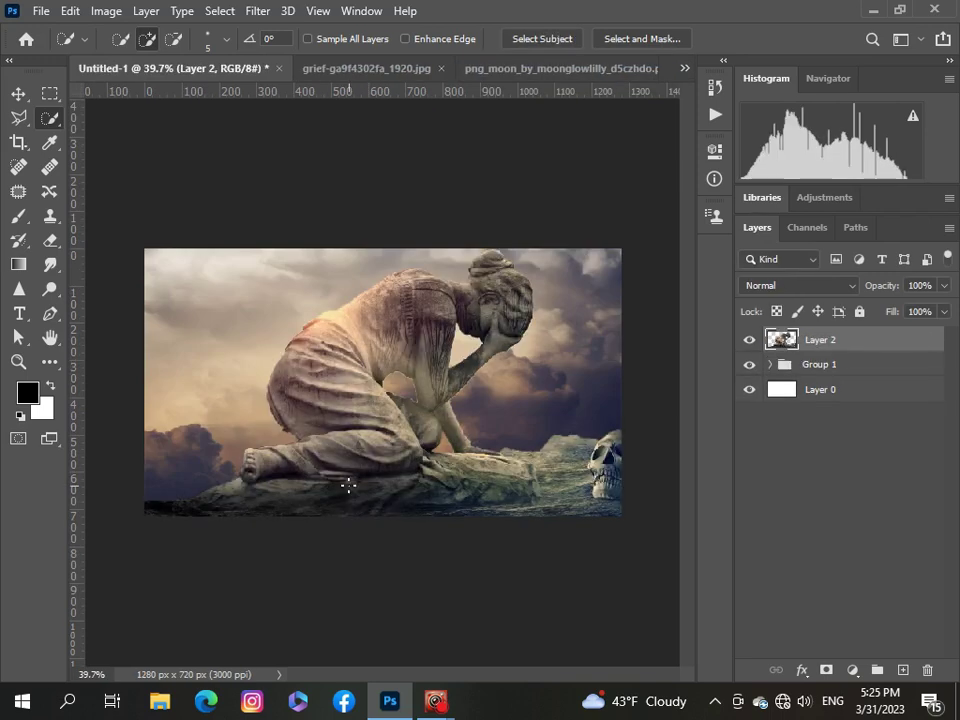
pyautogui.hotkey('ctrl', 't')
pyautogui.scroll(-2, 360, 251)
pyautogui.scroll(-1, 430, 360)
pyautogui.moveTo(430, 360); pyautogui.dragTo(410, 360)
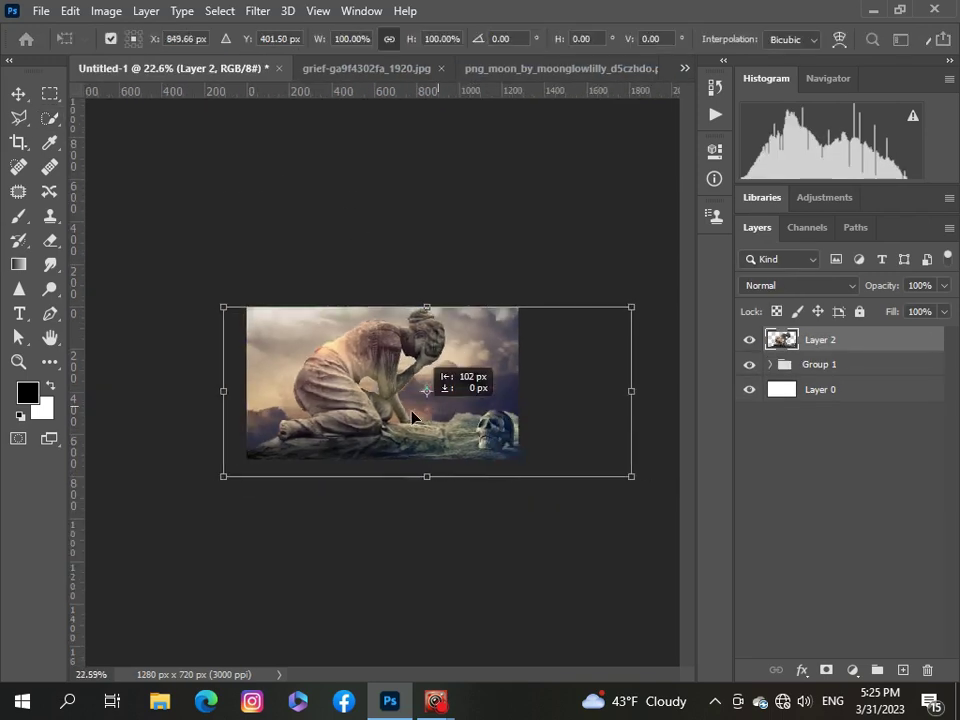
pyautogui.moveTo(626, 306); pyautogui.dragTo(518, 361)
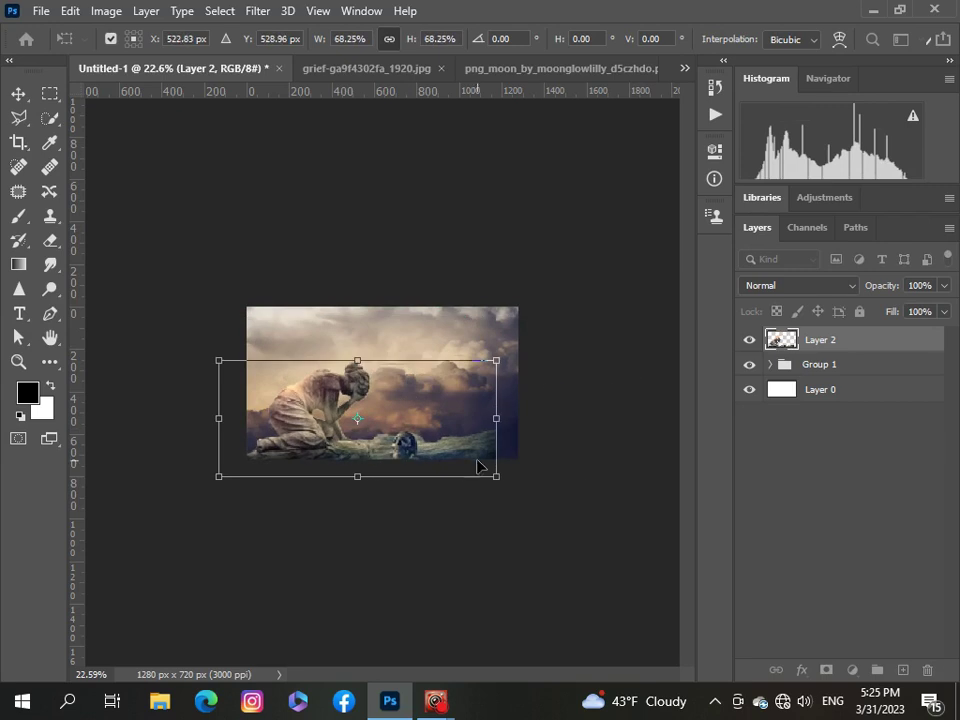
# Fine-tune the statue to about 71.40% by 67.20%, set along the canvas bottom
pyautogui.moveTo(469, 463); pyautogui.dragTo(494, 463)
pyautogui.moveTo(232, 423); pyautogui.dragTo(224, 421)
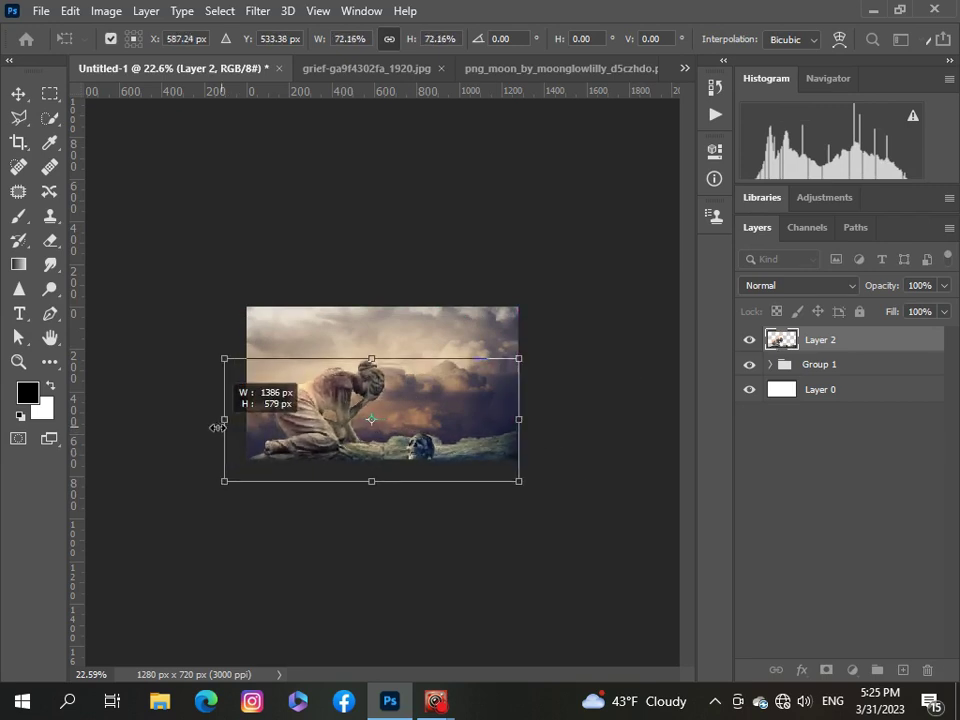
pyautogui.moveTo(383, 442); pyautogui.dragTo(383, 421)
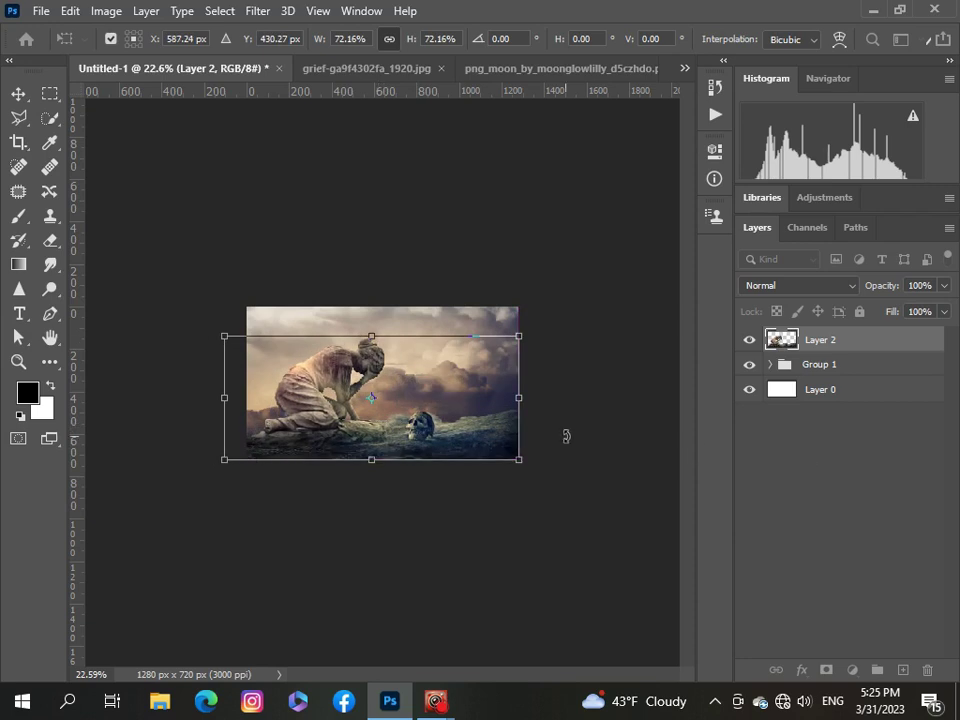
pyautogui.scroll(3, 566, 436)
pyautogui.scroll(-1, 565, 440)
pyautogui.moveTo(360, 315); pyautogui.dragTo(364, 319)
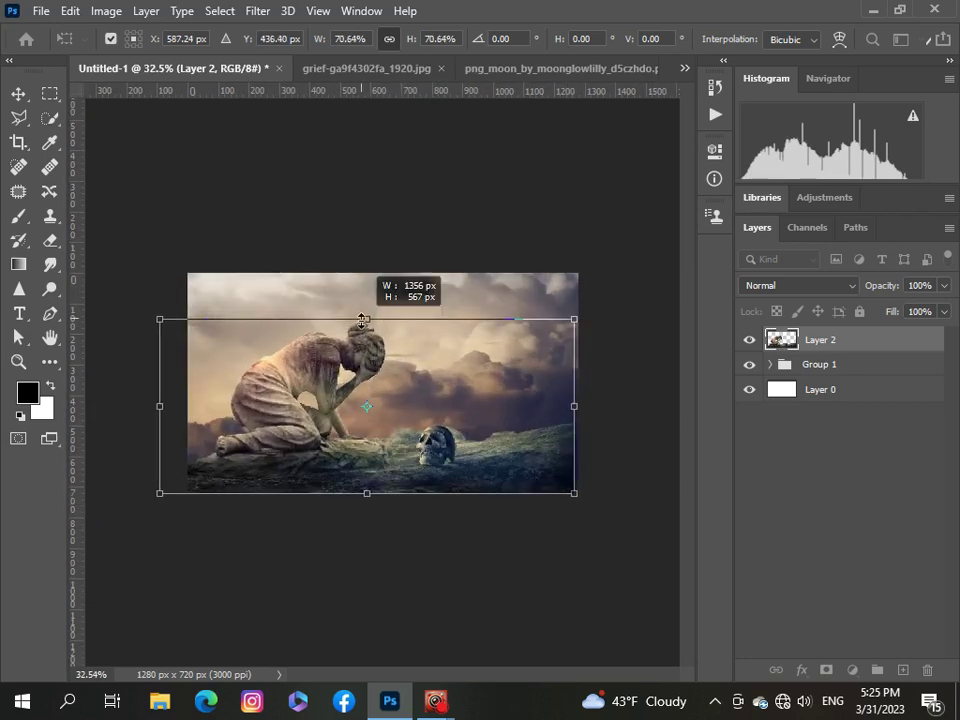
pyautogui.moveTo(572, 410); pyautogui.dragTo(572, 415)
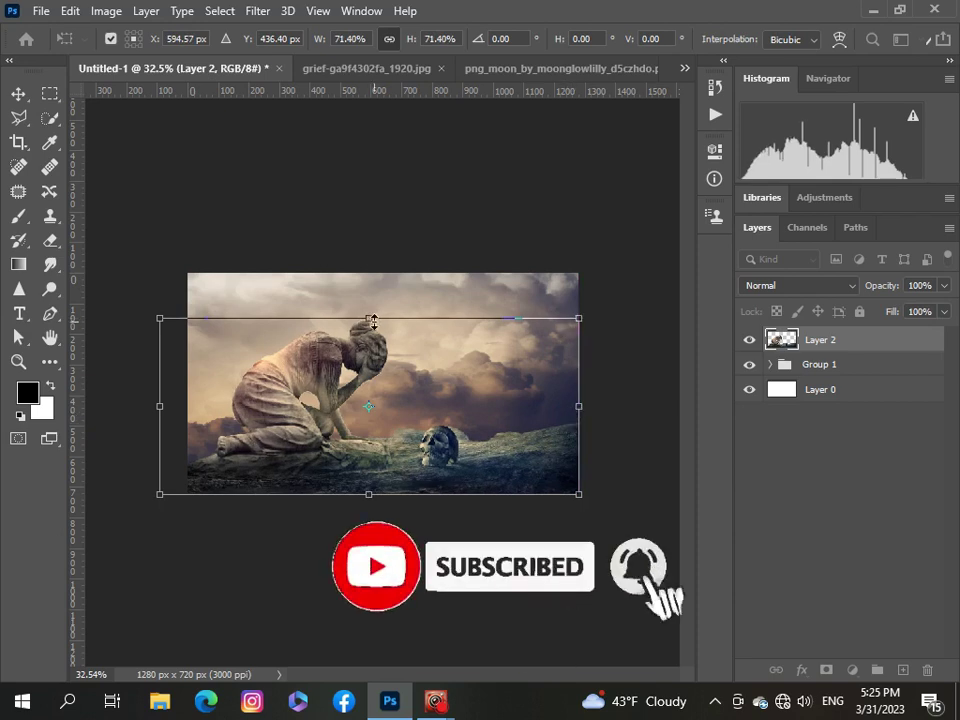
pyautogui.moveTo(369, 318); pyautogui.dragTo(371, 330)
pyautogui.moveTo(368, 418); pyautogui.dragTo(362, 465)
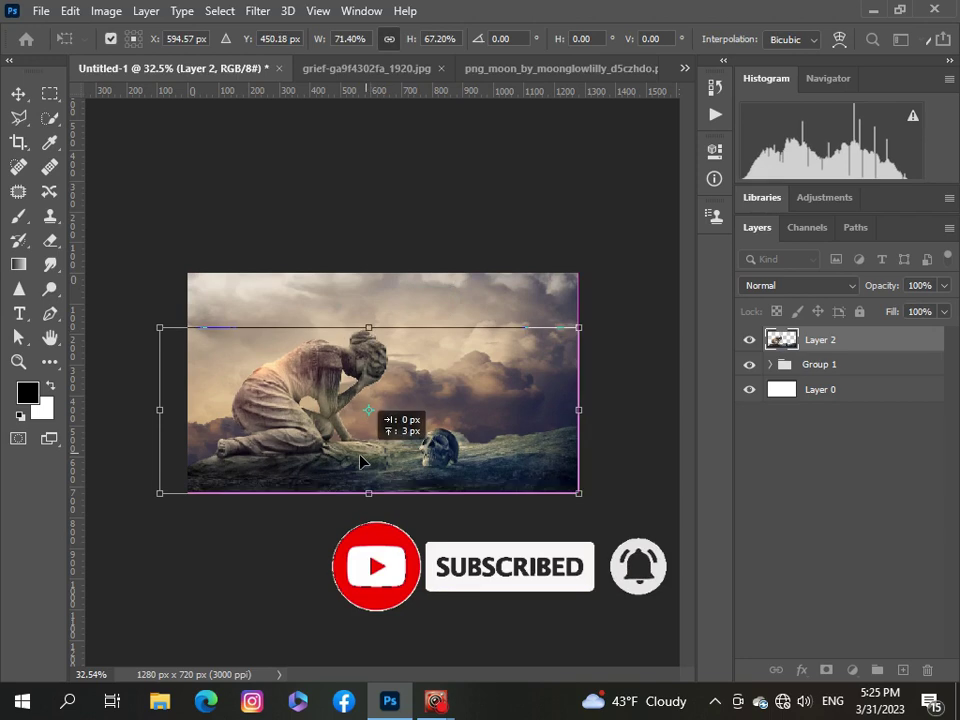
# Commit the statue transform and add a clipped Hue/Saturation with Saturation -34, Lightness -15
pyautogui.press('Return')
pyautogui.press('w')
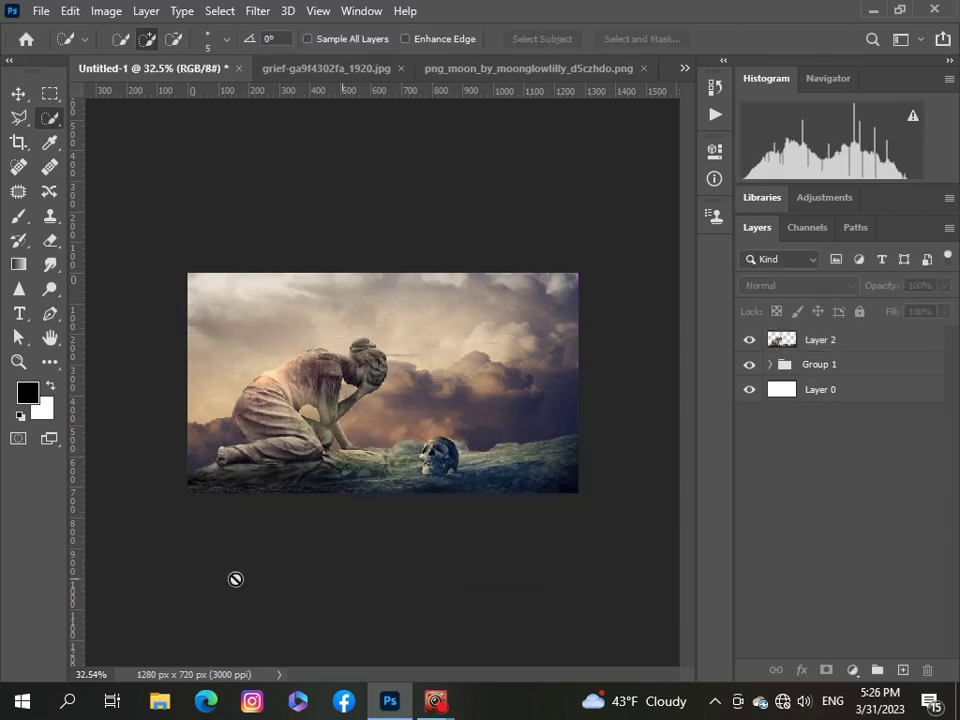
pyautogui.click(868, 345)
pyautogui.click(853, 670)
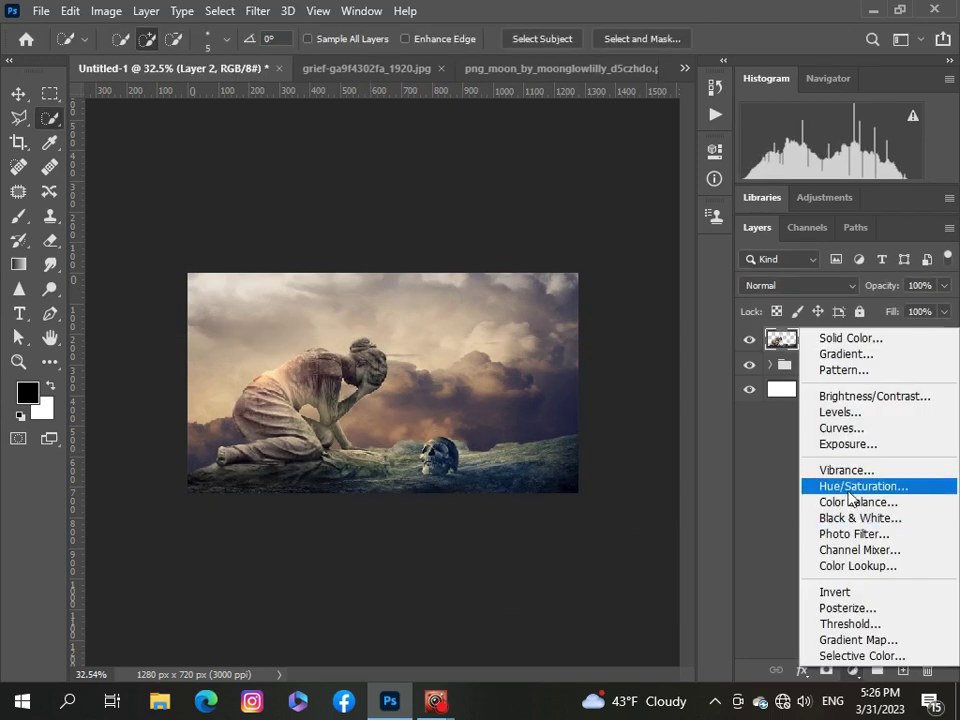
pyautogui.click(795, 489)
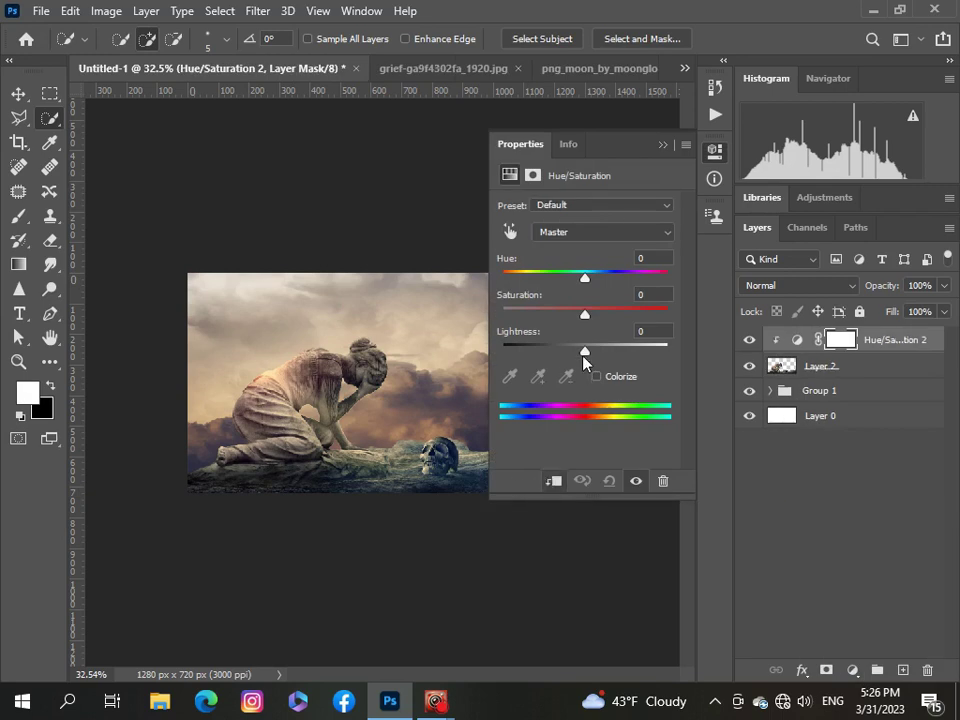
pyautogui.moveTo(584, 358); pyautogui.dragTo(574, 357)
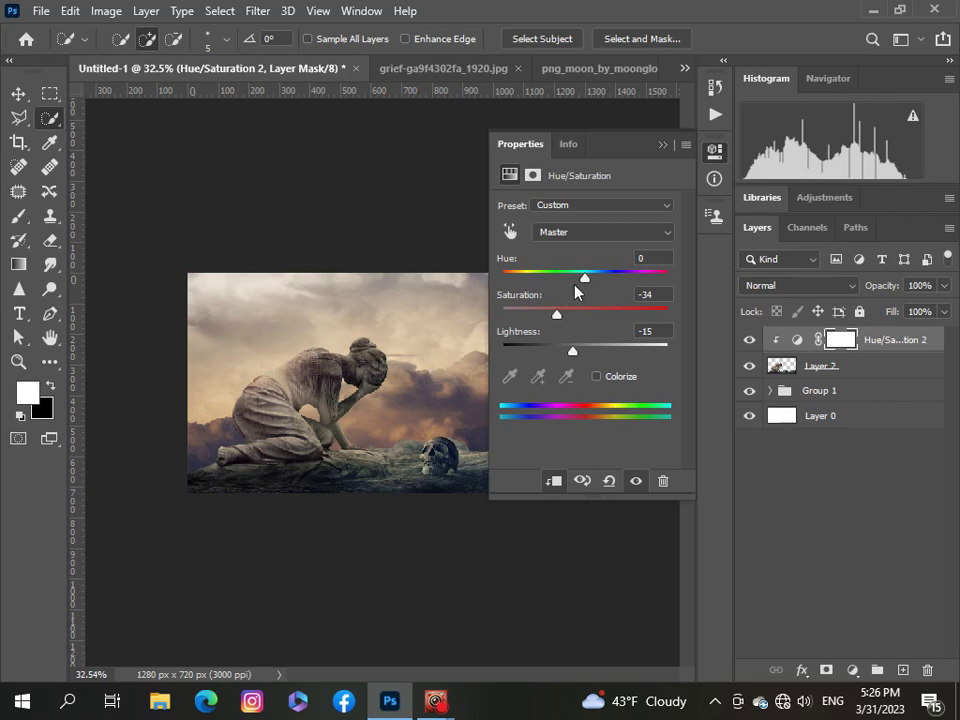
pyautogui.click(662, 150)
# Add a clipped Levels adjustment to the statue with midtones at 1.04
pyautogui.scroll(-2, 410, 396)
pyautogui.scroll(2, 412, 396)
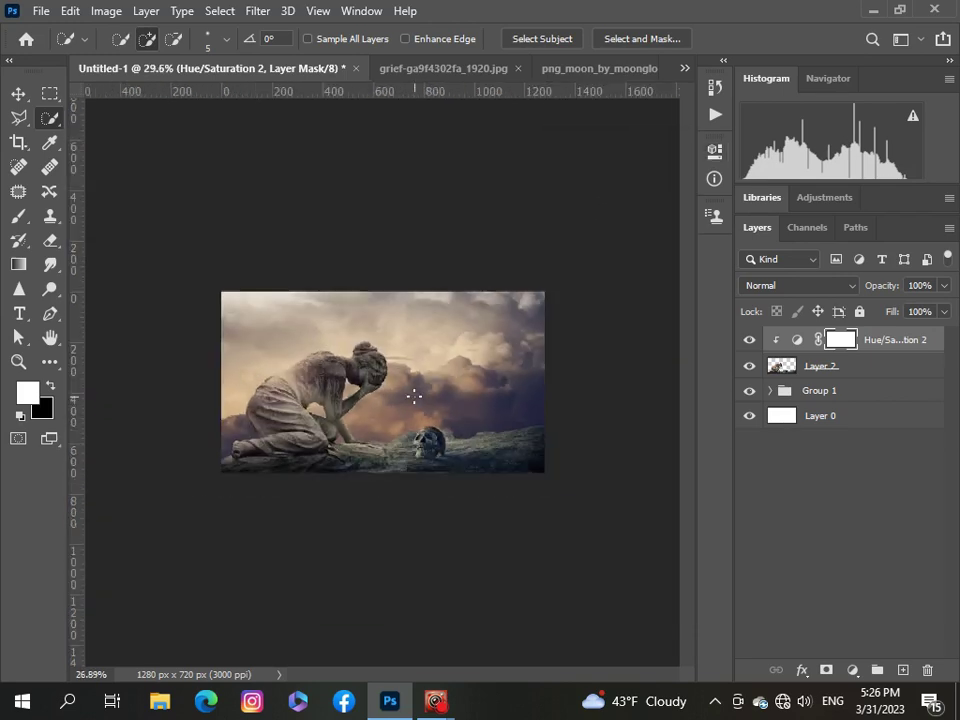
pyautogui.click(855, 677)
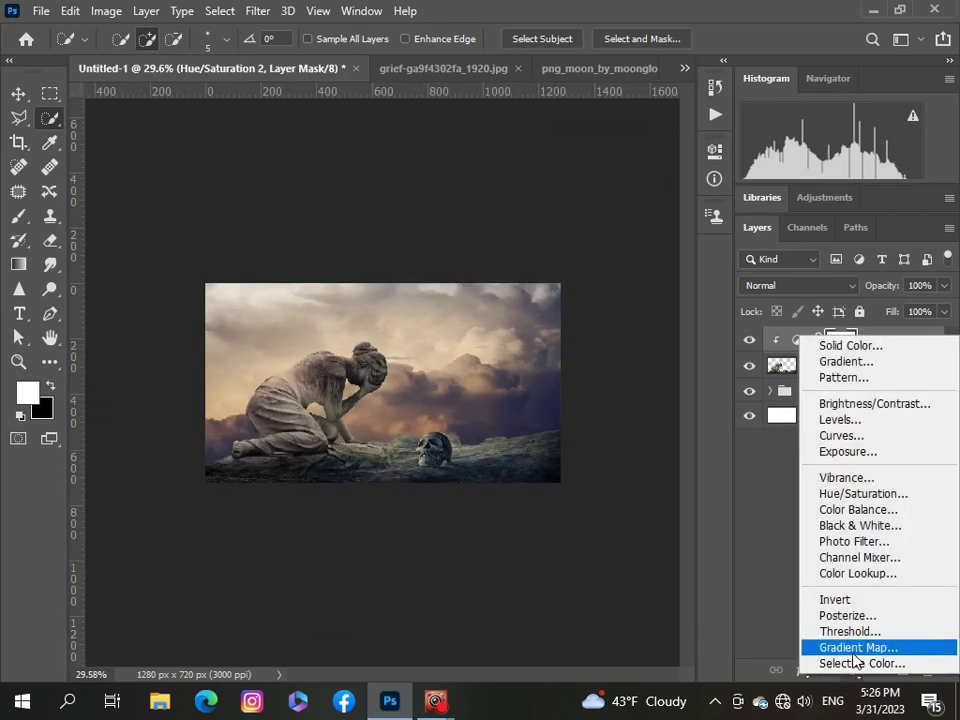
pyautogui.click(846, 420)
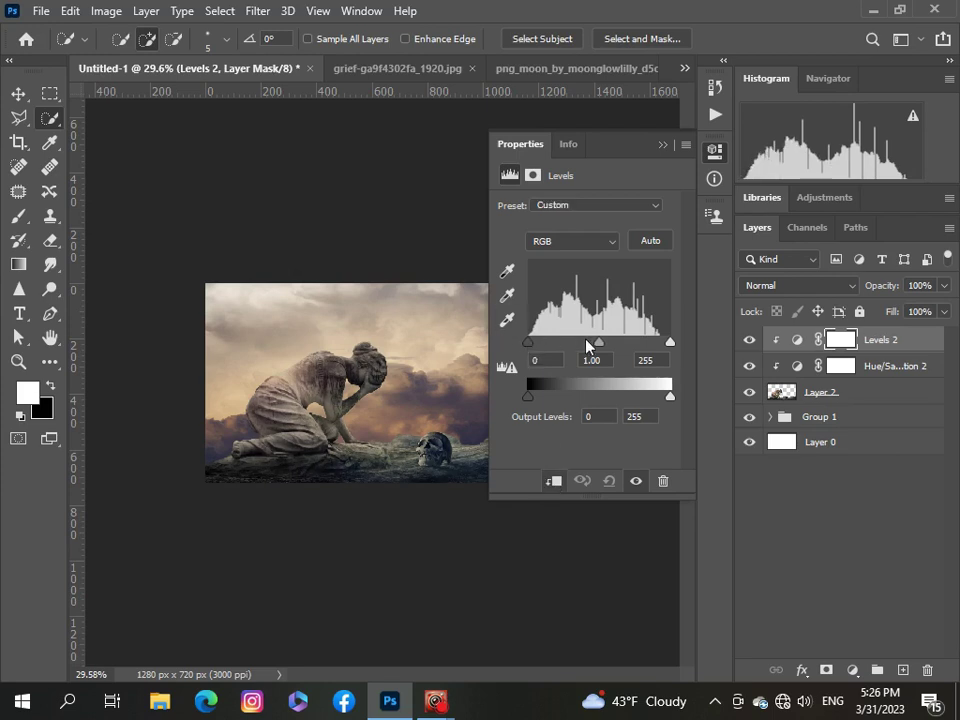
pyautogui.moveTo(598, 343); pyautogui.dragTo(596, 344)
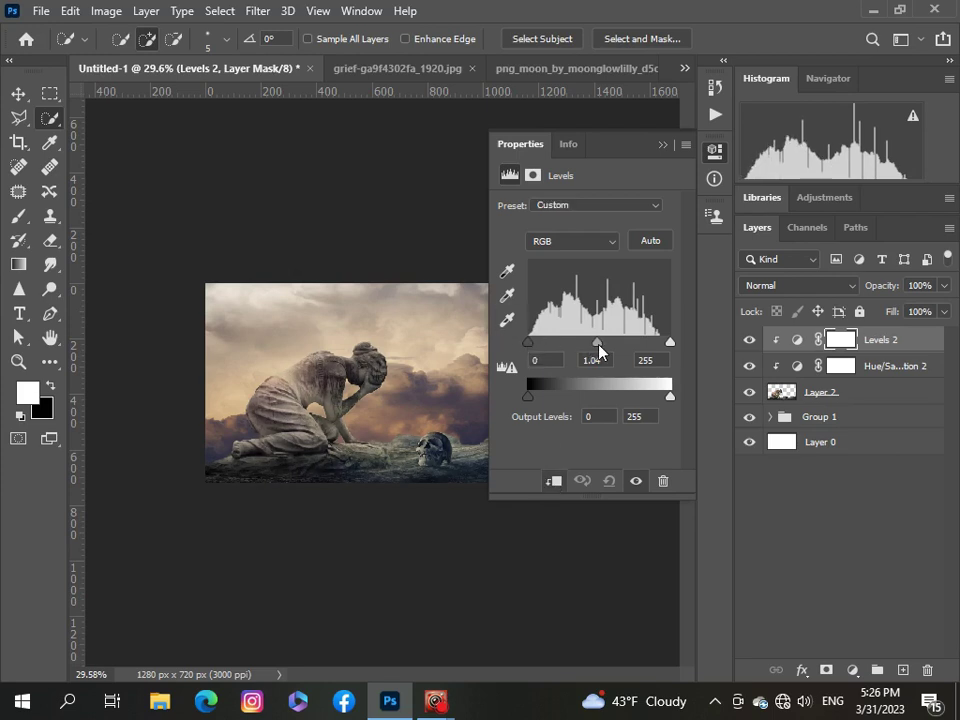
pyautogui.click(661, 150)
pyautogui.scroll(2, 214, 510)
pyautogui.scroll(-1, 210, 512)
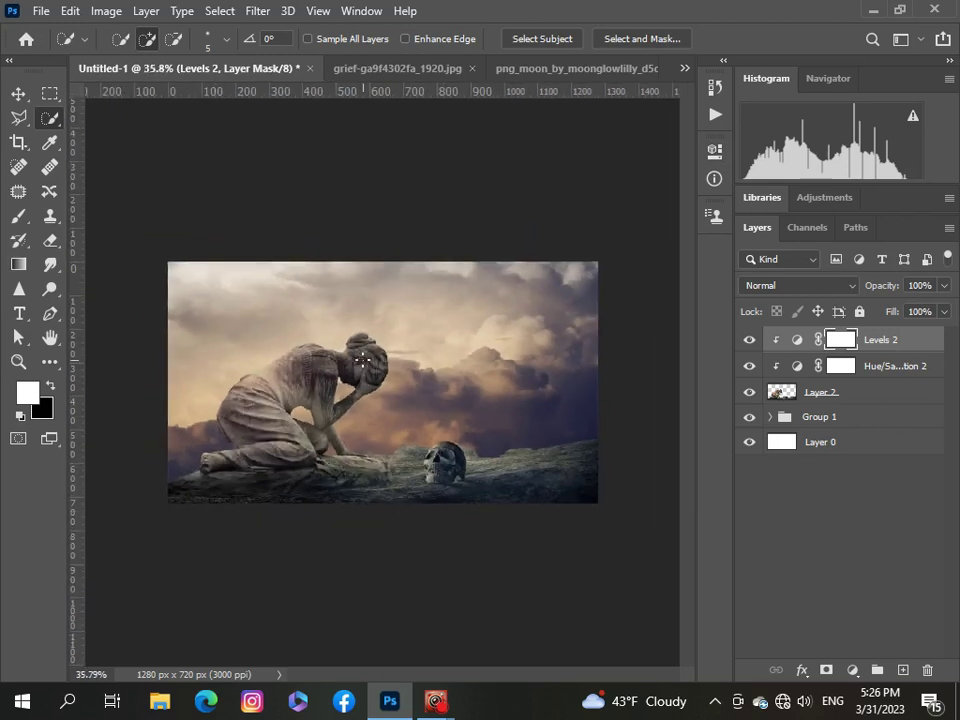
pyautogui.scroll(2, 327, 378)
pyautogui.scroll(-1, 327, 378)
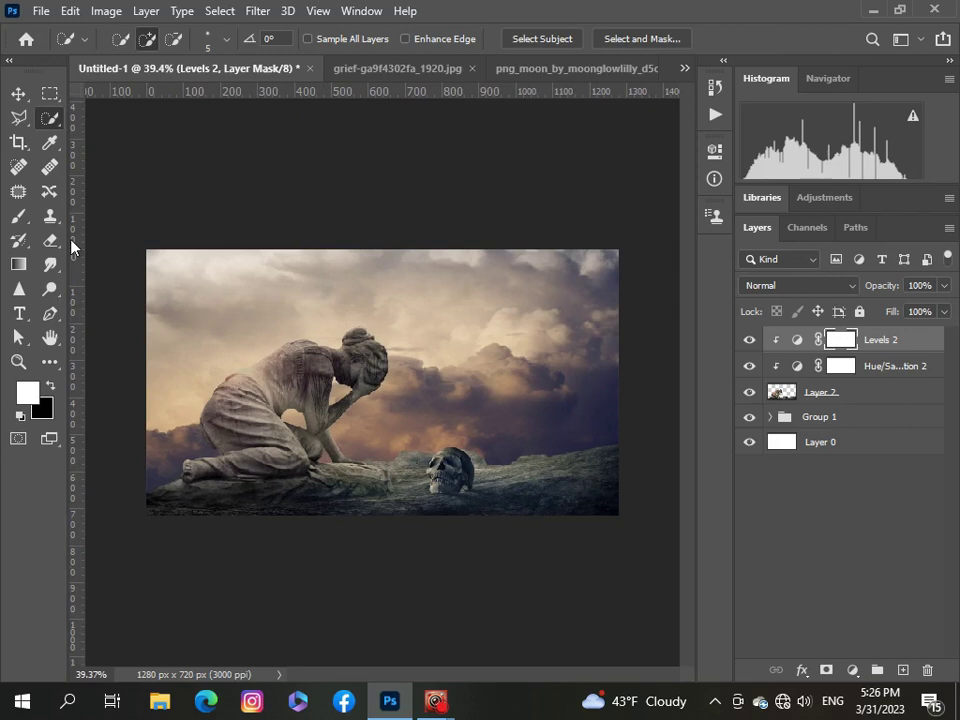
# Open the ruins image pngwing.com (10).png alongside the Untitled-1 composite
pyautogui.click(41, 13)
pyautogui.click(685, 68)
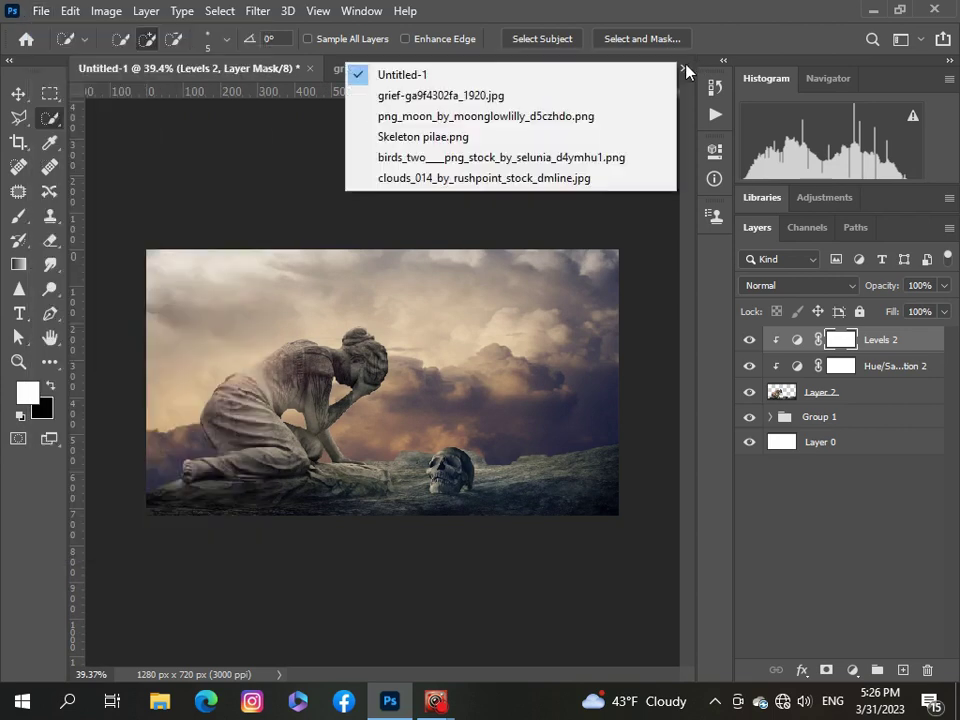
pyautogui.click(423, 136)
pyautogui.hotkey('ctrl', 'o')
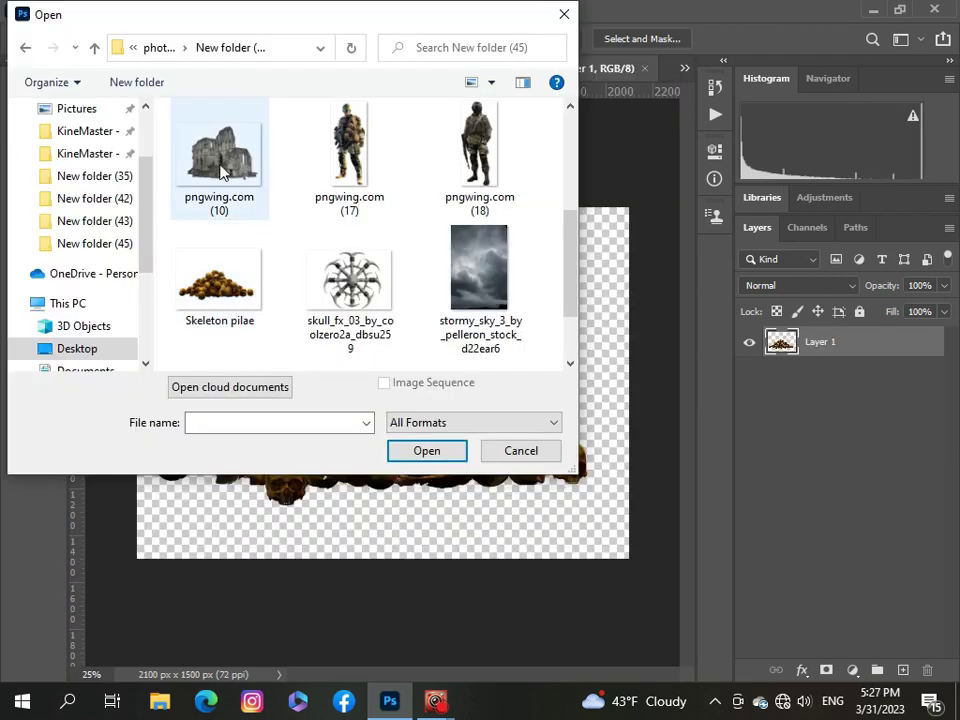
pyautogui.click(415, 458)
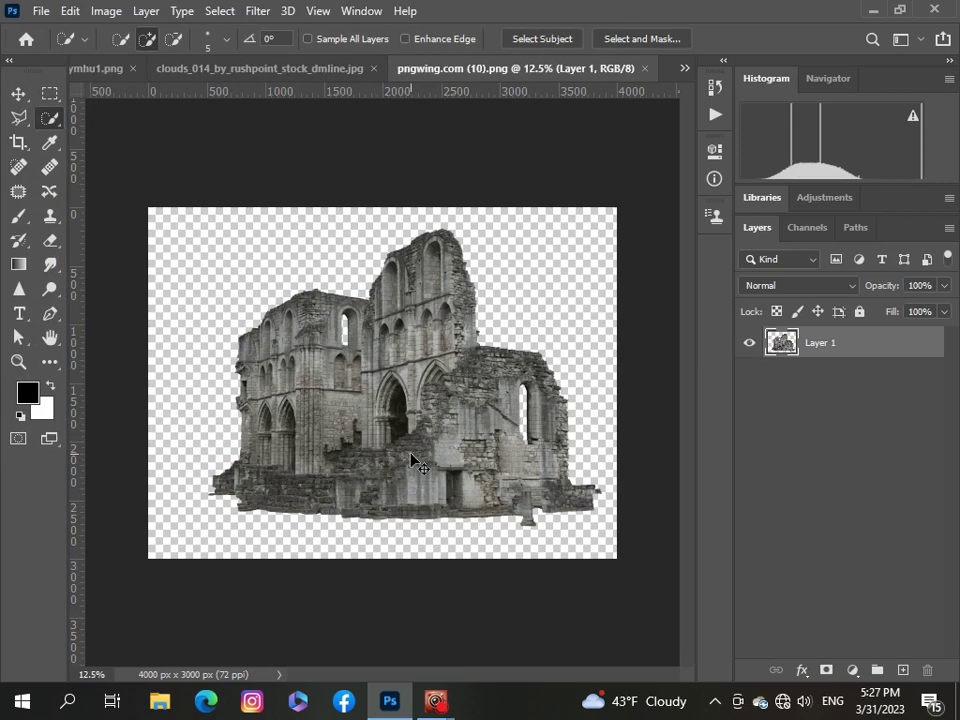
pyautogui.click(685, 70)
pyautogui.click(572, 78)
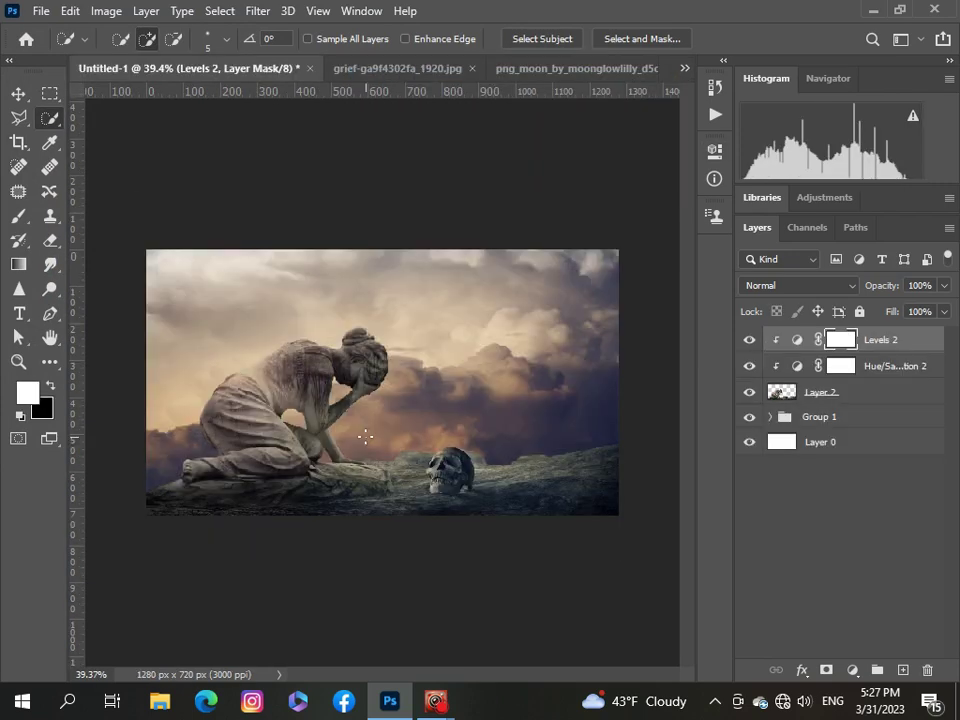
# Drag the ruins into Untitled-1 as Layer 3 and scale them down to about 37%
pyautogui.moveTo(859, 394); pyautogui.dragTo(415, 420)
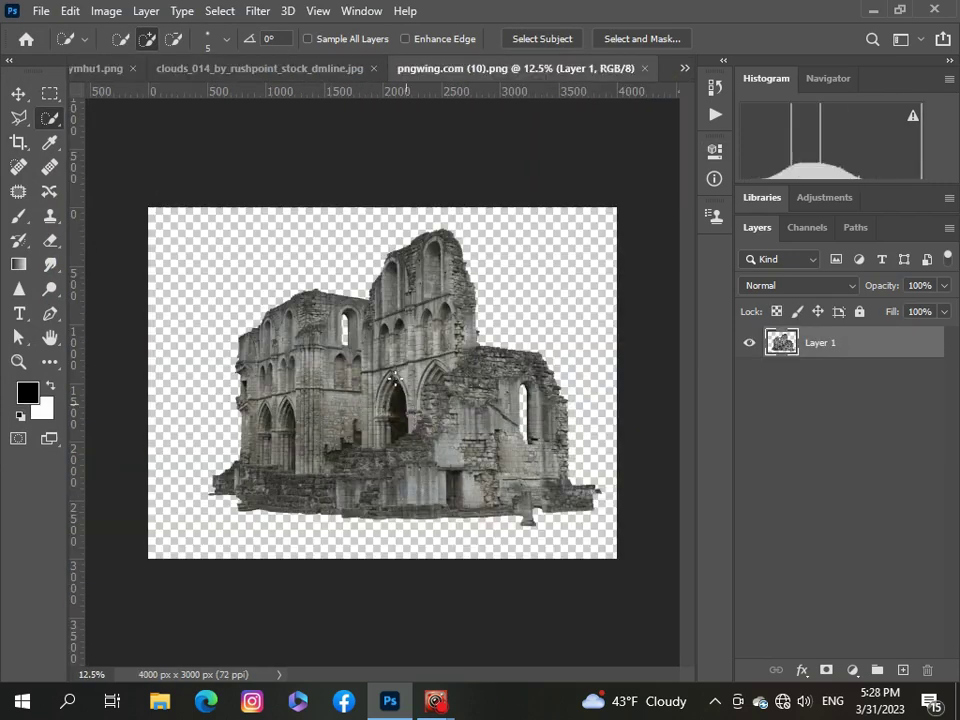
pyautogui.click(685, 68)
pyautogui.click(900, 341)
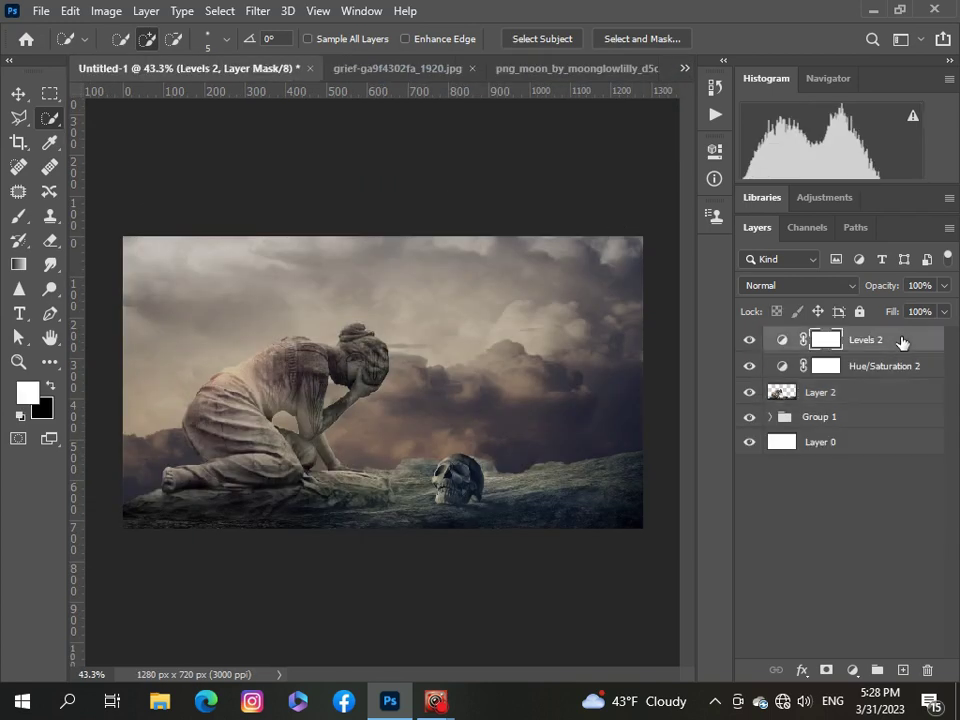
pyautogui.moveTo(901, 342); pyautogui.dragTo(889, 430)
pyautogui.hotkey('ctrl', '-')
pyautogui.hotkey('ctrl', 't')
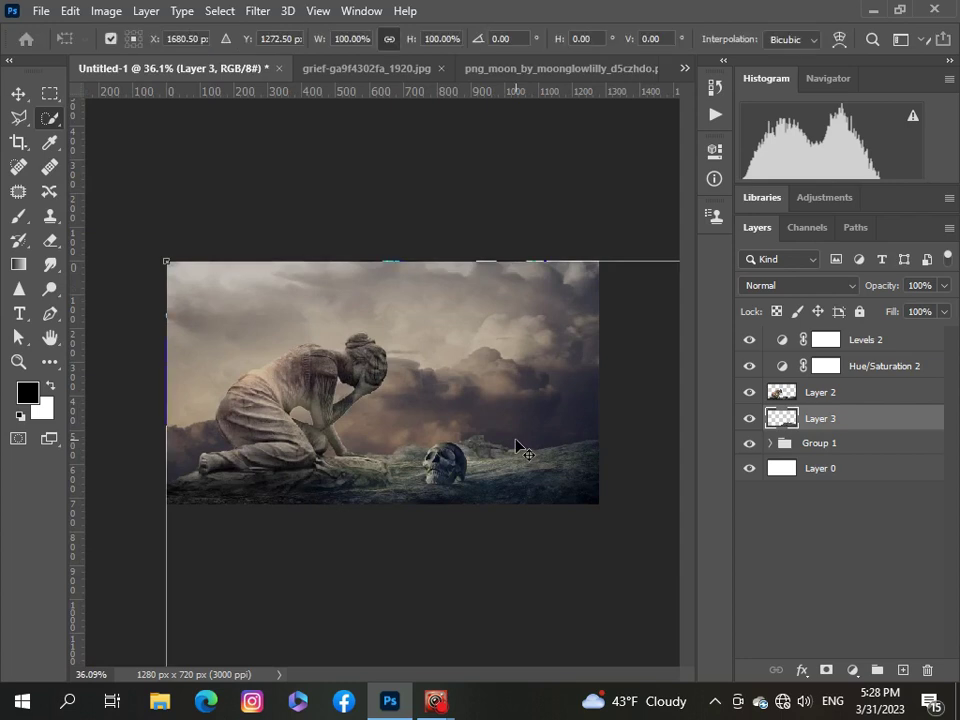
pyautogui.hotkey('ctrl', '-')
pyautogui.hotkey('ctrl', '-')
pyautogui.hotkey('ctrl', '-')
pyautogui.hotkey('ctrl', '-')
pyautogui.moveTo(596, 554)
pyautogui.mouseDown()
pyautogui.moveTo(430, 427)
pyautogui.moveTo(630, 349)
pyautogui.mouseUp()
# Shrink the ruins to about 29% and flip them horizontally
pyautogui.scroll(1, 407, 393)
pyautogui.scroll(4, 407, 393)
pyautogui.scroll(1, 407, 393)
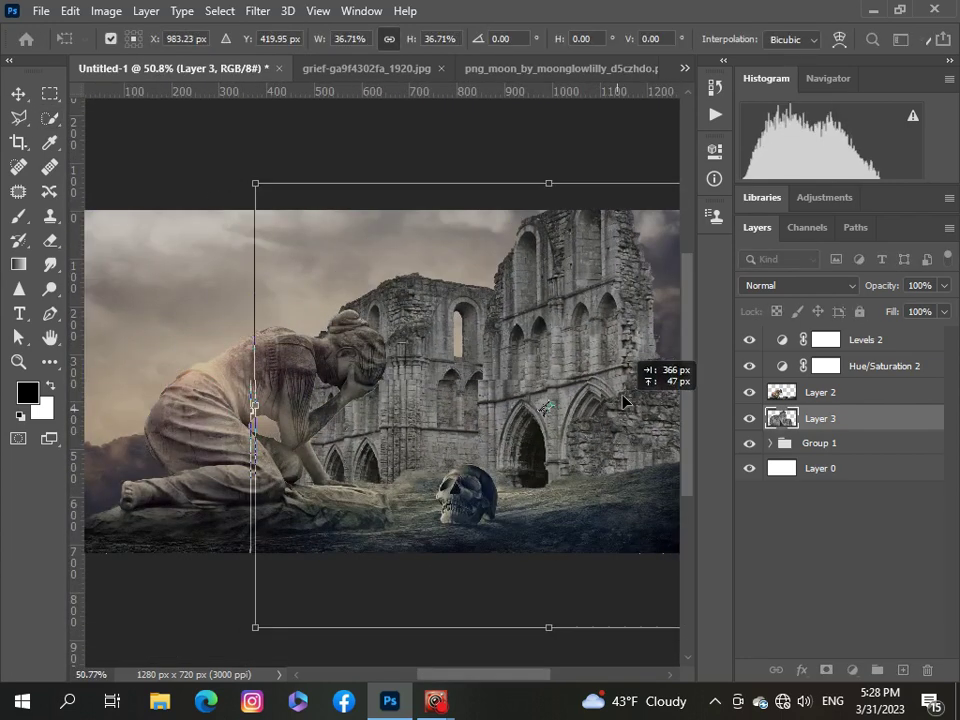
pyautogui.scroll(-3, 630, 349)
pyautogui.scroll(1, 636, 250)
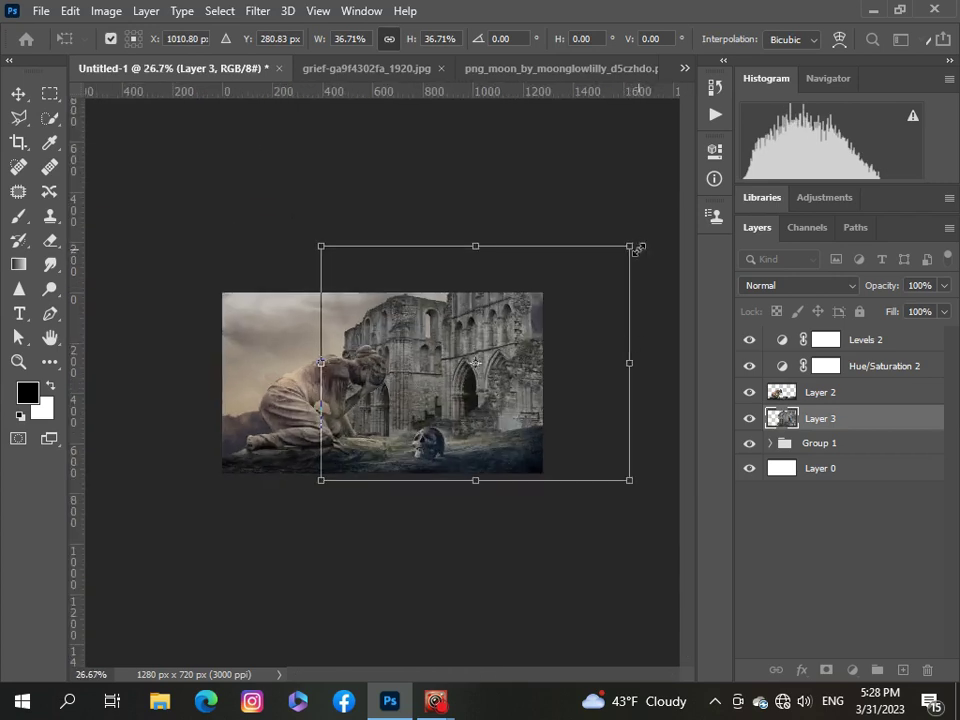
pyautogui.moveTo(636, 244); pyautogui.dragTo(565, 295)
pyautogui.rightClick(480, 385)
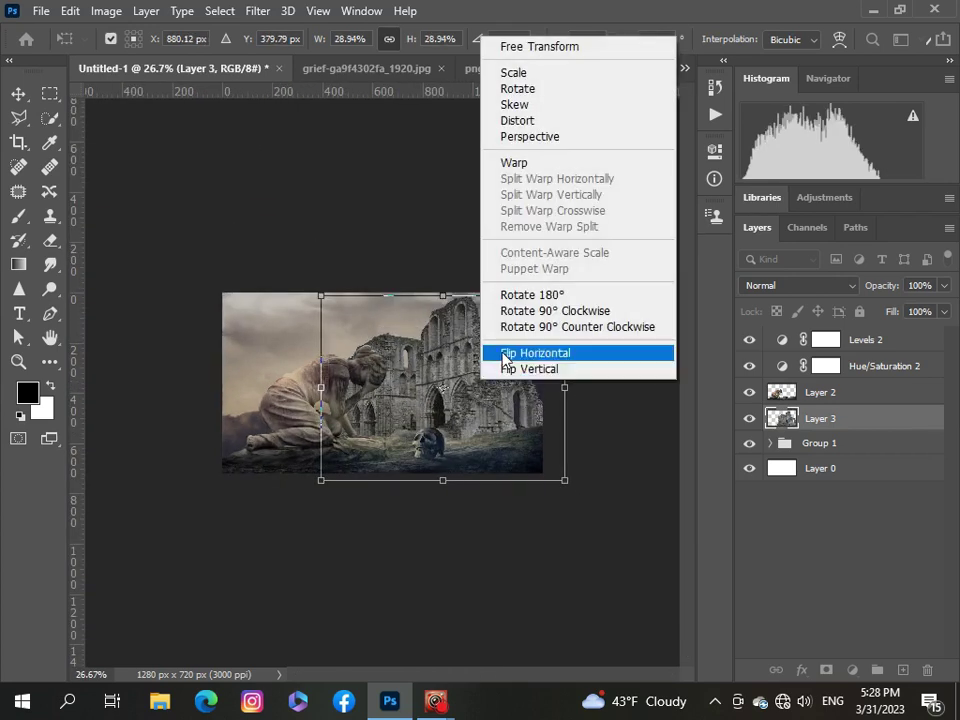
pyautogui.click(505, 350)
# Place the ruins right of the statue at about 22.76% scale and commit the transform
pyautogui.moveTo(504, 384)
pyautogui.mouseDown()
pyautogui.moveTo(525, 390)
pyautogui.moveTo(518, 366)
pyautogui.mouseUp()
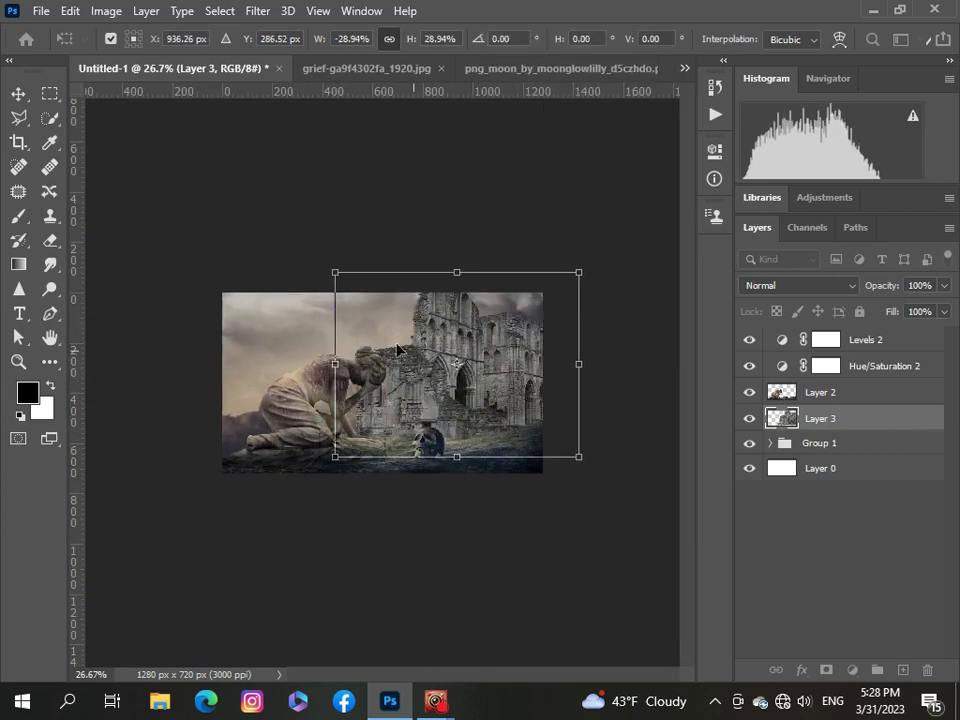
pyautogui.moveTo(482, 272); pyautogui.dragTo(482, 293)
pyautogui.moveTo(495, 362); pyautogui.dragTo(503, 362)
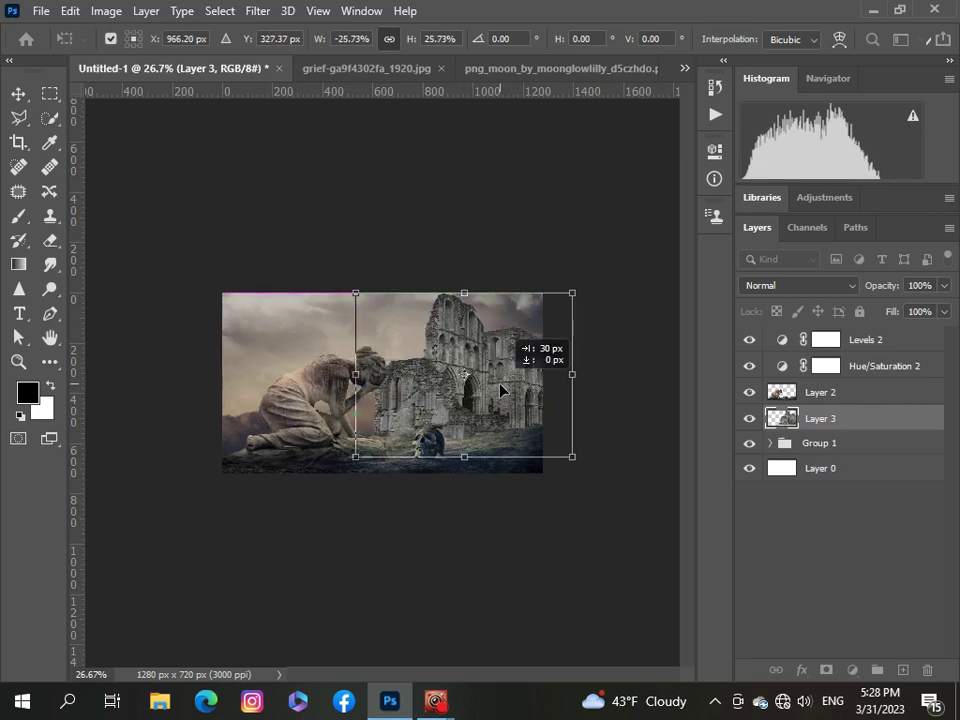
pyautogui.moveTo(567, 455); pyautogui.dragTo(548, 439)
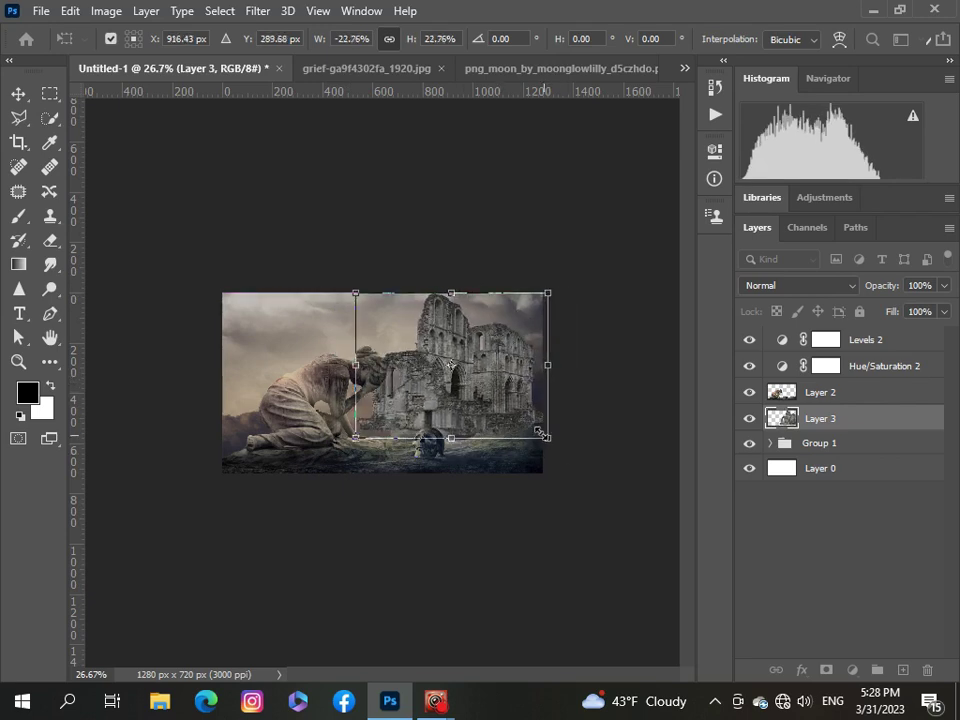
pyautogui.moveTo(495, 417); pyautogui.dragTo(512, 422)
pyautogui.hotkey('ctrl', '+')
pyautogui.hotkey('ctrl', '+')
pyautogui.hotkey('ctrl', '+')
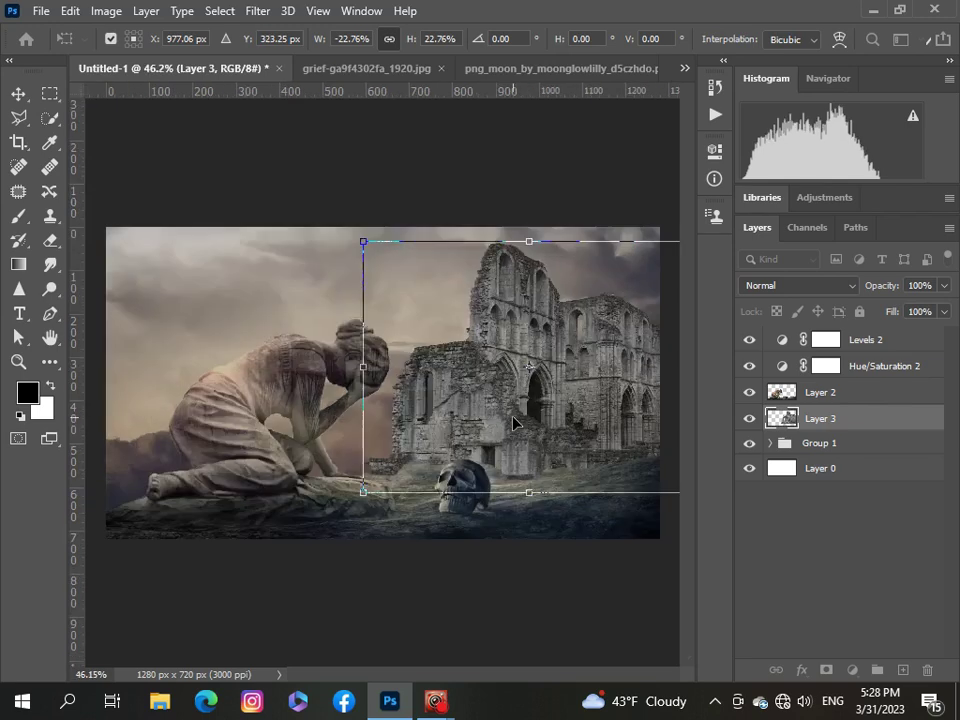
pyautogui.scroll(-3, 512, 422)
pyautogui.press('Return')
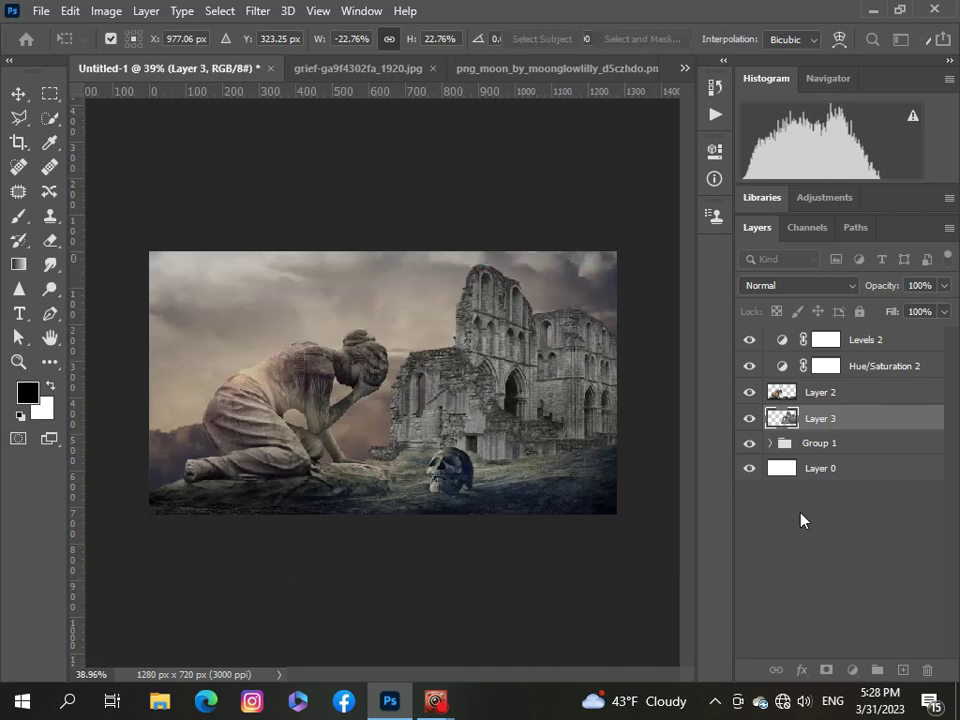
pyautogui.click(801, 518)
# Add a Color Balance 1 adjustment clipped to the ruins, shifting midtones toward green +9
pyautogui.press('w')
pyautogui.click(920, 420)
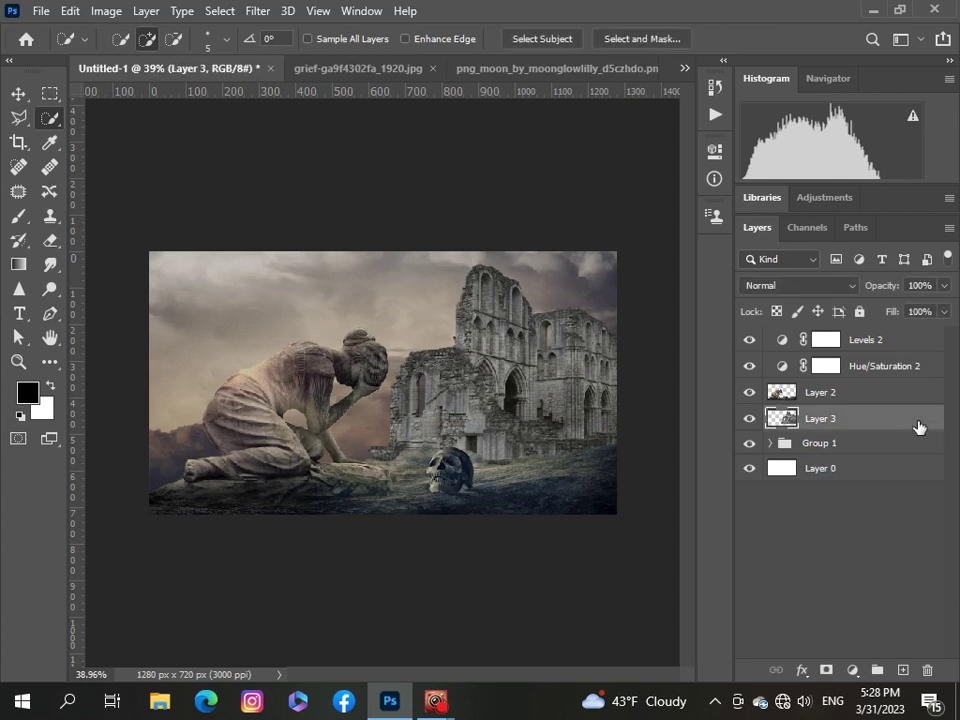
pyautogui.click(852, 670)
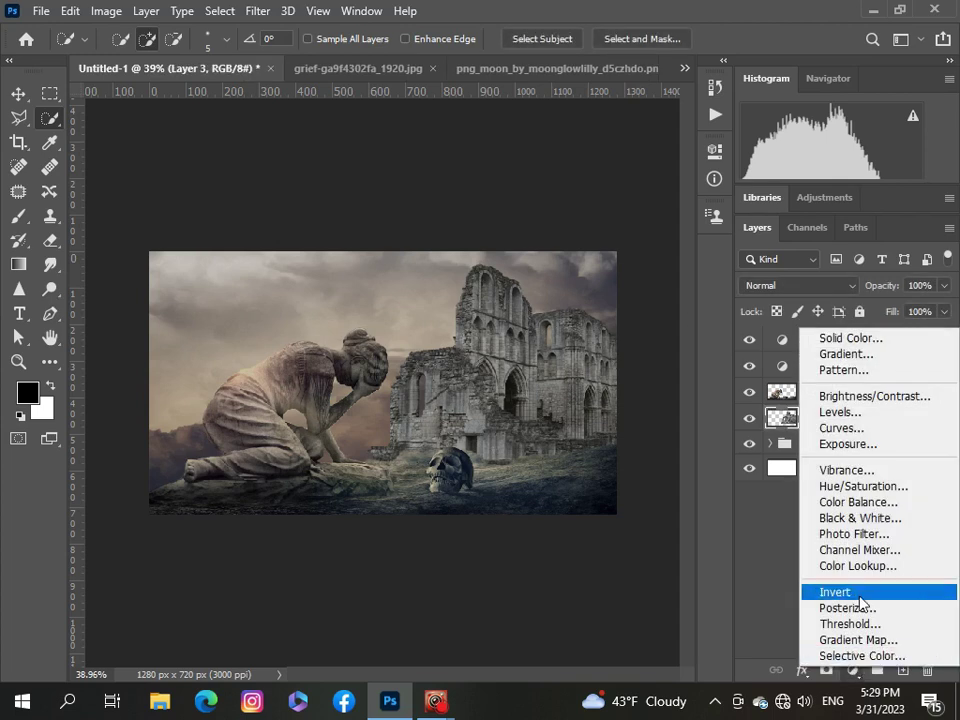
pyautogui.click(858, 502)
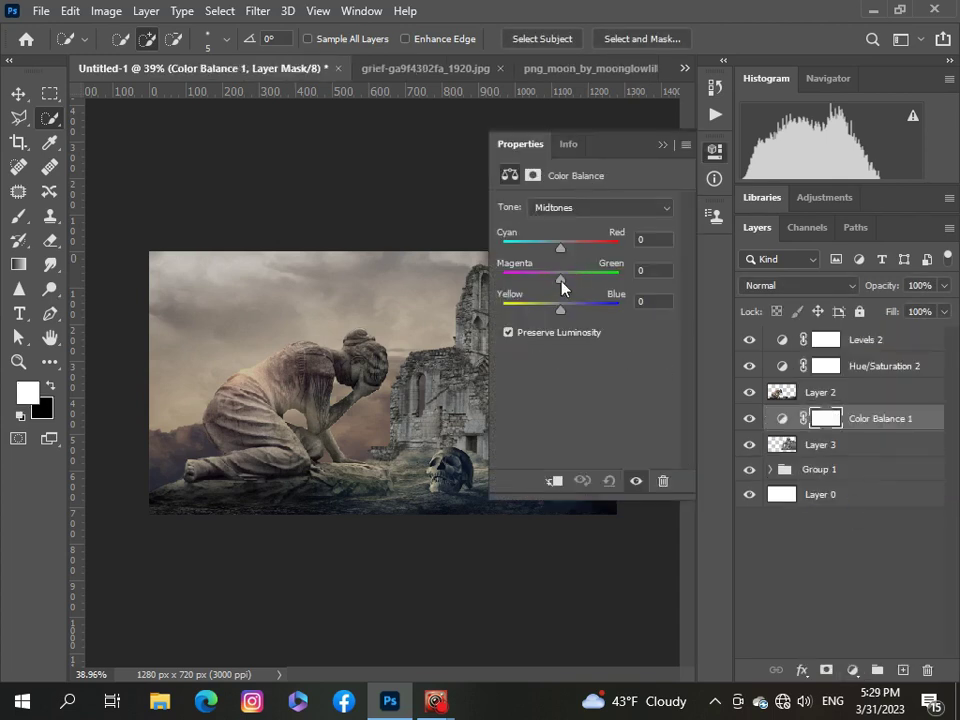
pyautogui.click(553, 481)
pyautogui.moveTo(561, 285); pyautogui.dragTo(556, 309)
pyautogui.click(662, 147)
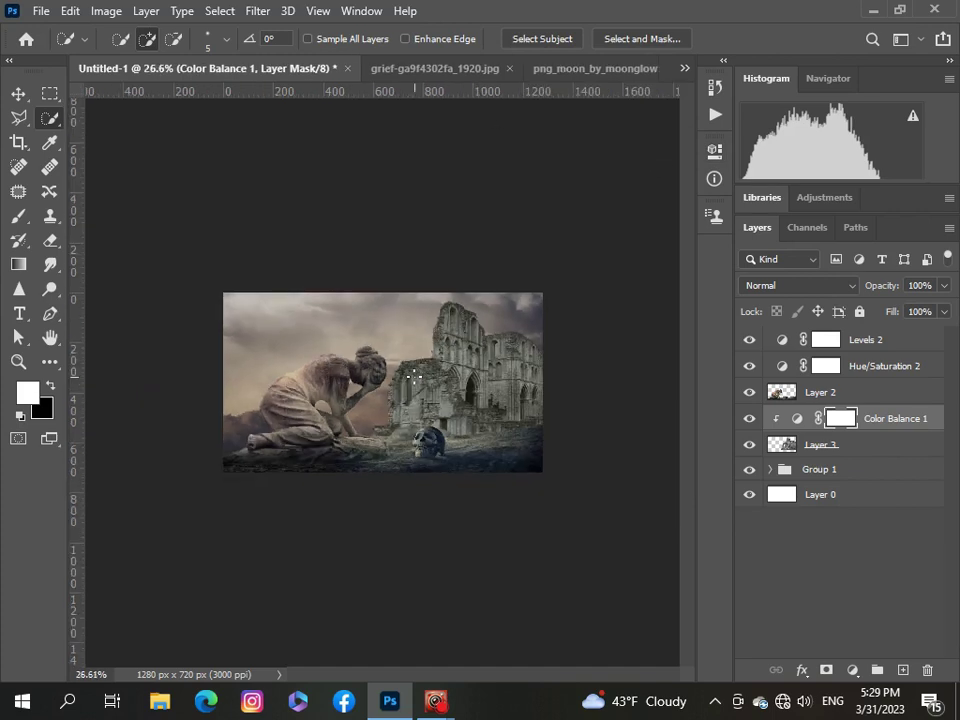
# Add Hue/Saturation 3 above the ruins with saturation -10 and lightness -16
pyautogui.click(853, 670)
pyautogui.click(830, 482)
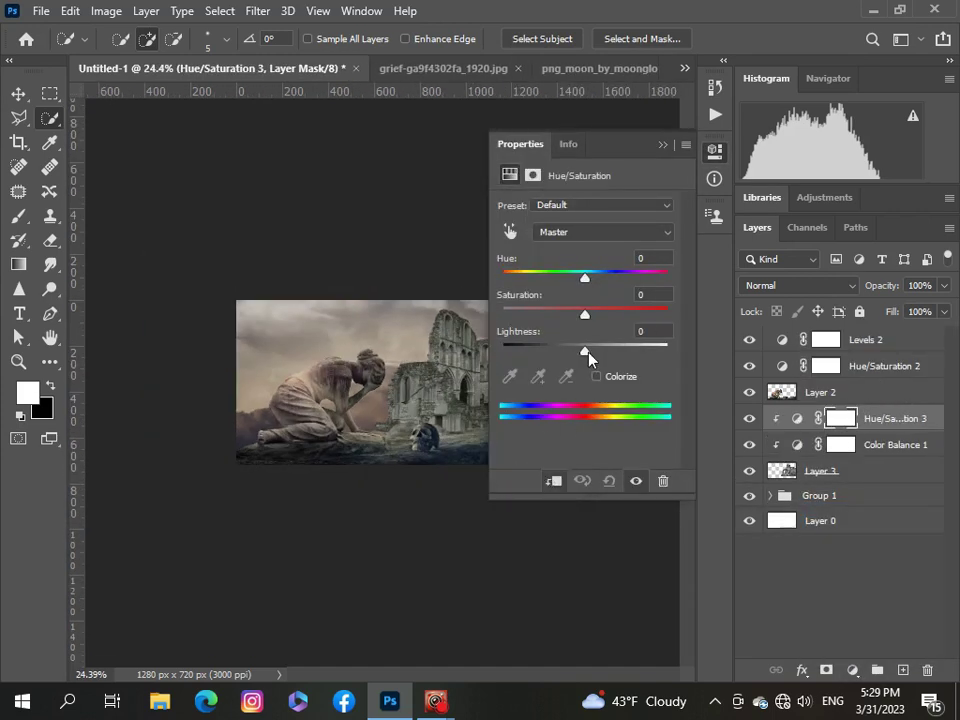
pyautogui.moveTo(588, 352)
pyautogui.mouseDown()
pyautogui.moveTo(572, 352)
pyautogui.moveTo(582, 314)
pyautogui.mouseUp()
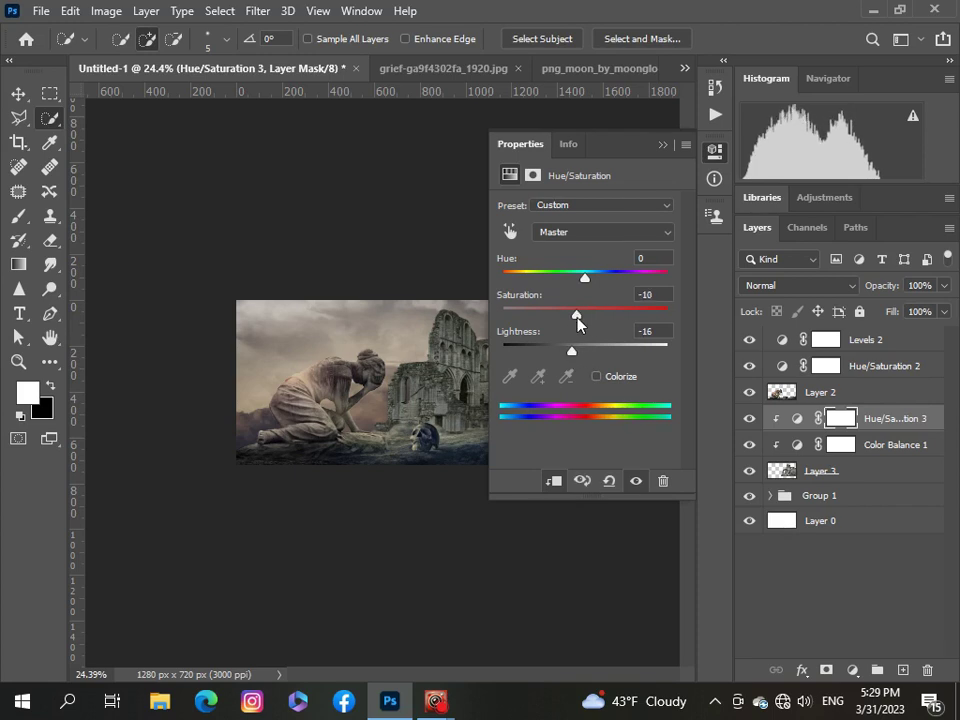
pyautogui.click(662, 144)
pyautogui.scroll(-1, 366, 467)
pyautogui.scroll(3, 367, 466)
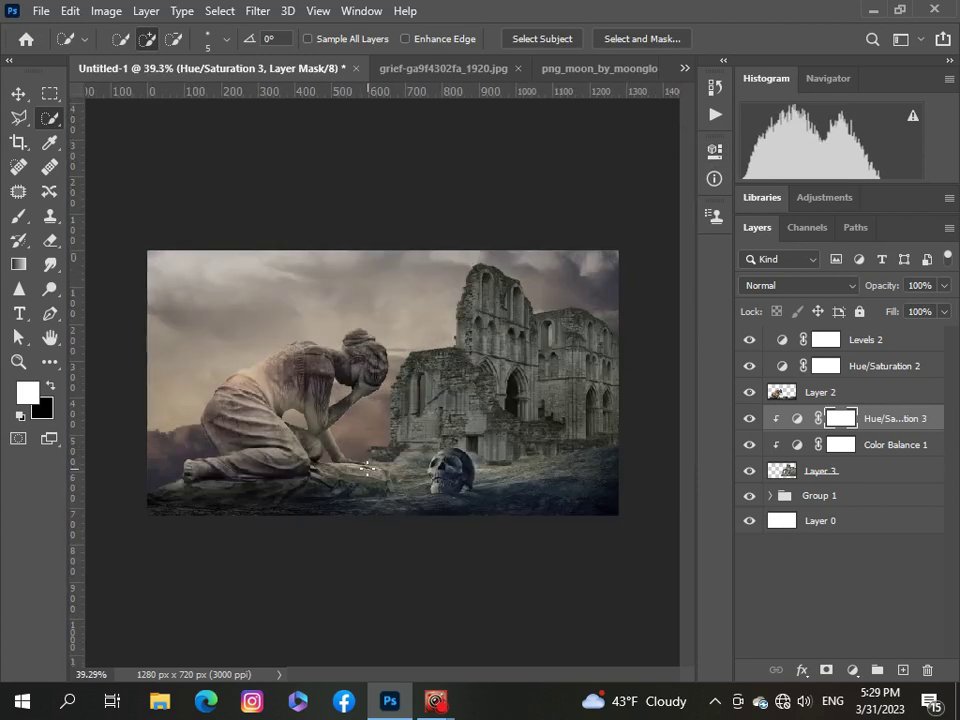
pyautogui.scroll(1, 366, 467)
pyautogui.scroll(-1, 366, 467)
pyautogui.scroll(-1, 367, 467)
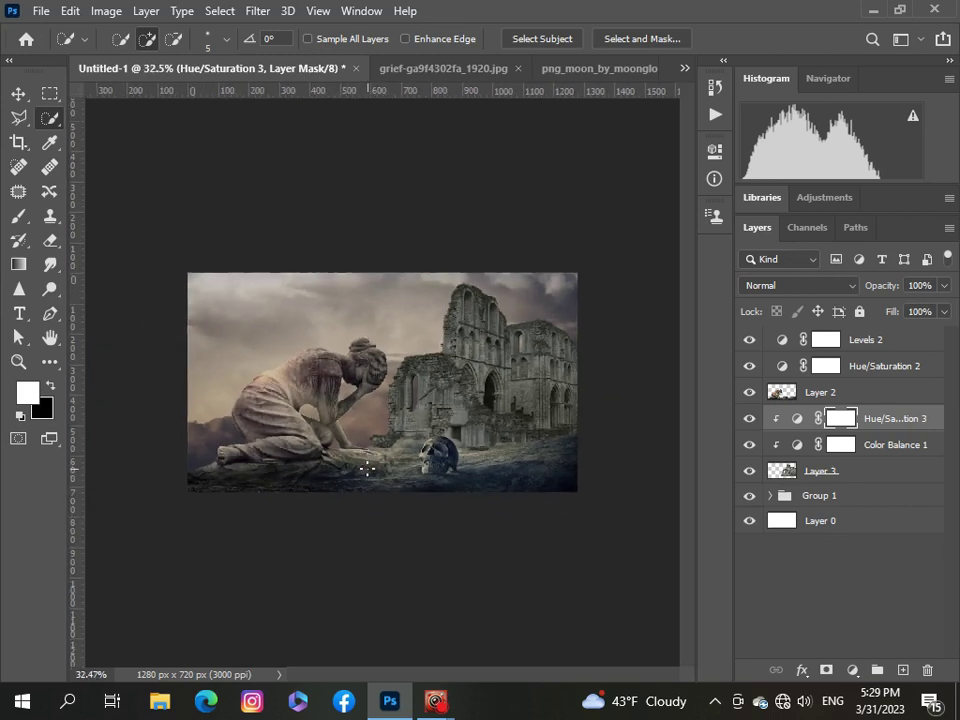
pyautogui.scroll(1, 367, 467)
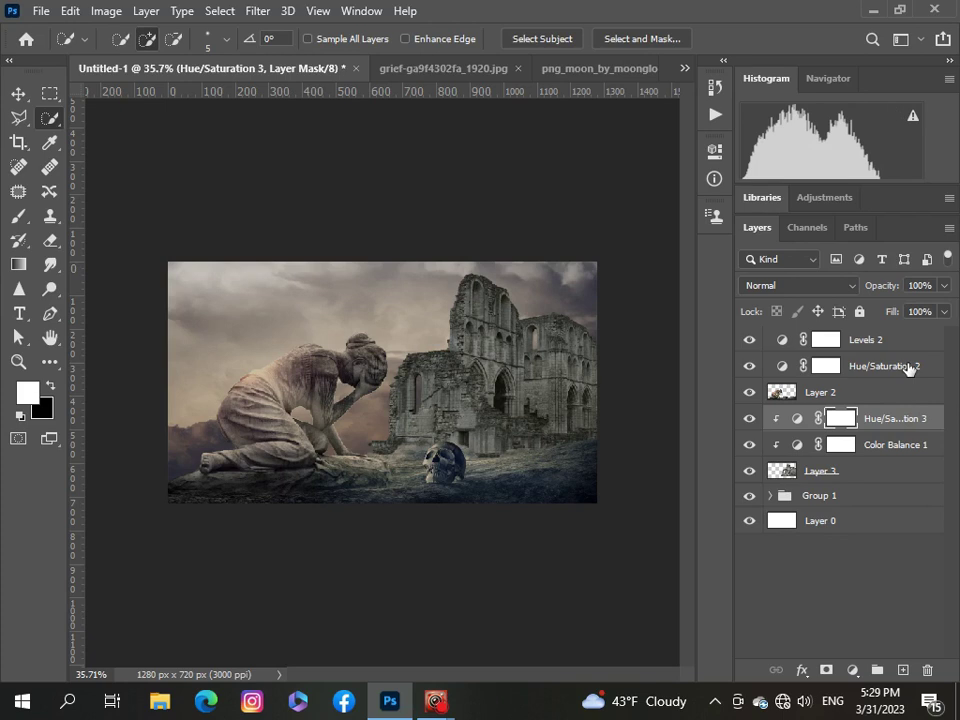
pyautogui.scroll(3, 431, 401)
pyautogui.scroll(-2, 433, 398)
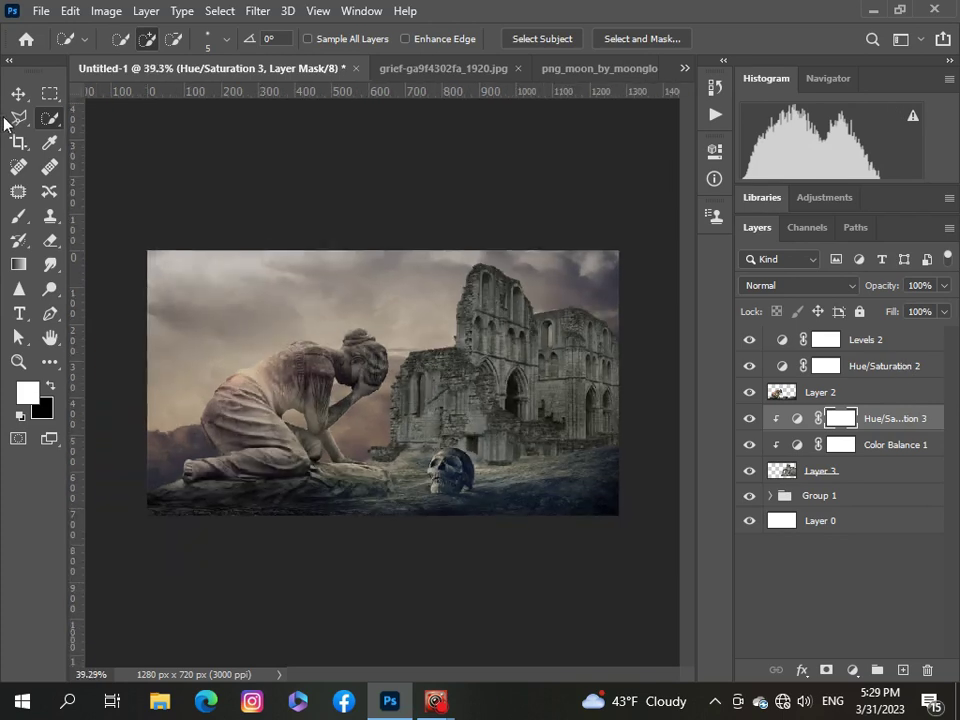
pyautogui.click(40, 11)
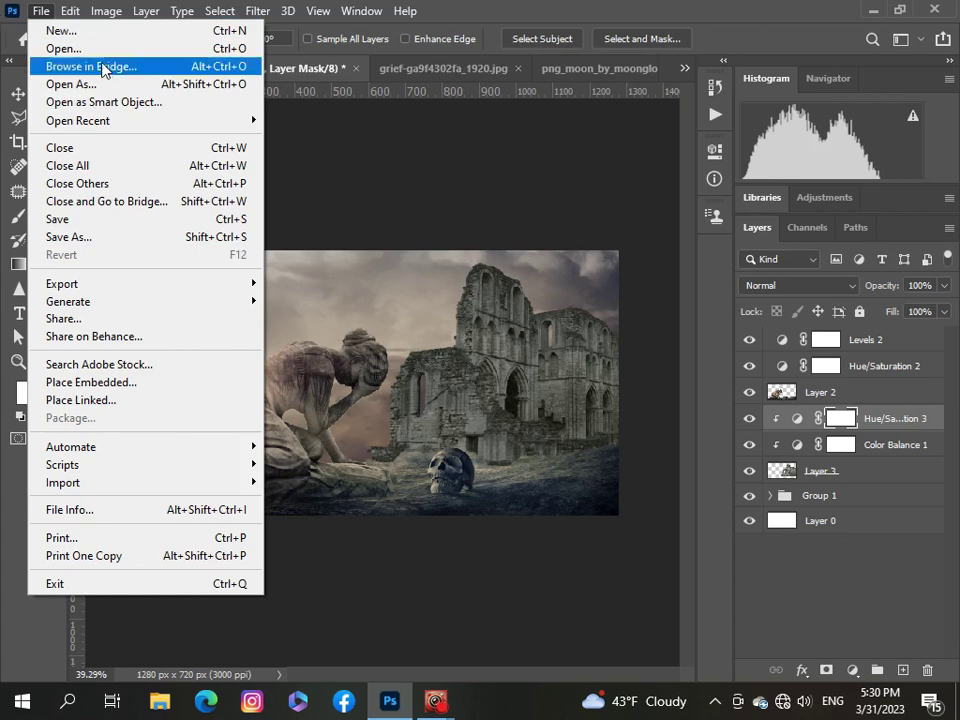
# Open the mountain photo and box the mountain range with the Object Selection Tool
pyautogui.click(64, 48)
pyautogui.click(407, 455)
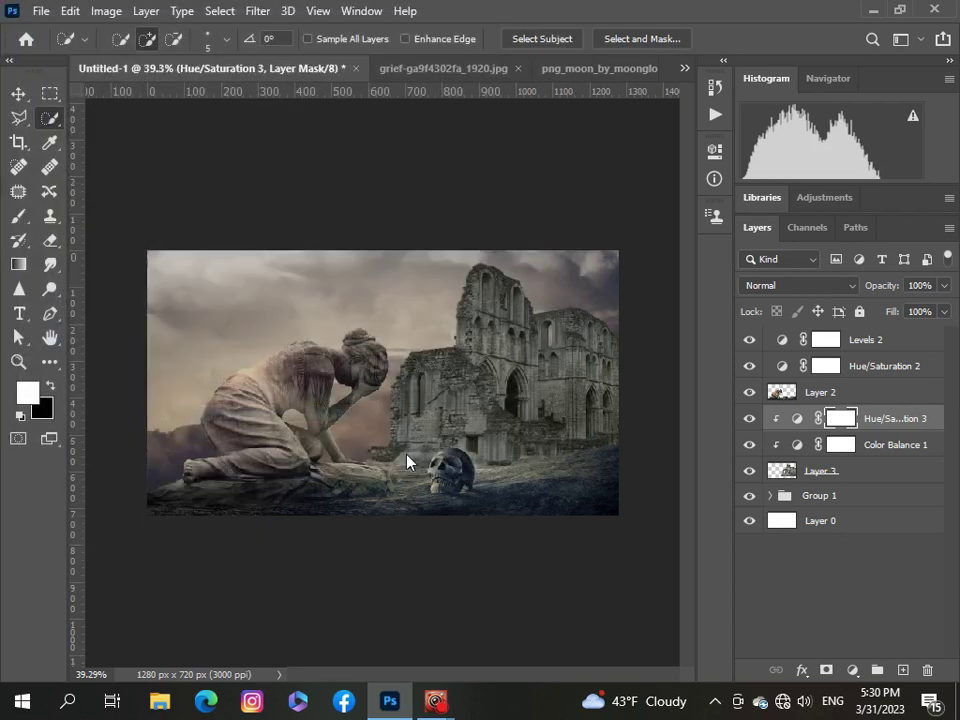
pyautogui.rightClick(49, 118)
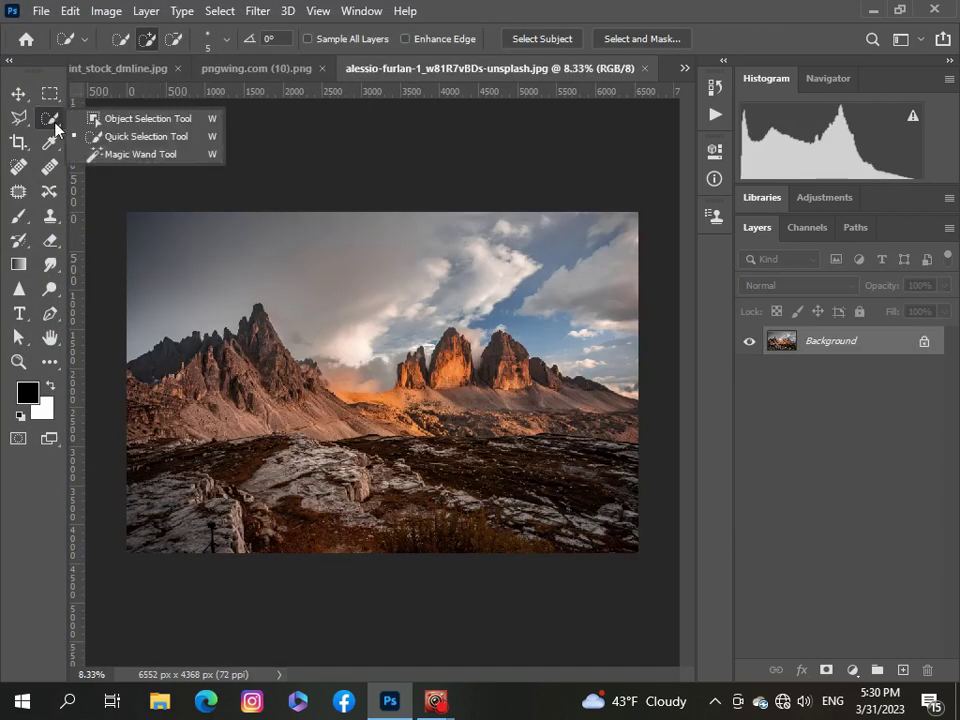
pyautogui.click(92, 118)
pyautogui.moveTo(127, 299)
pyautogui.mouseDown()
pyautogui.moveTo(572, 331)
pyautogui.moveTo(645, 437)
pyautogui.mouseUp()
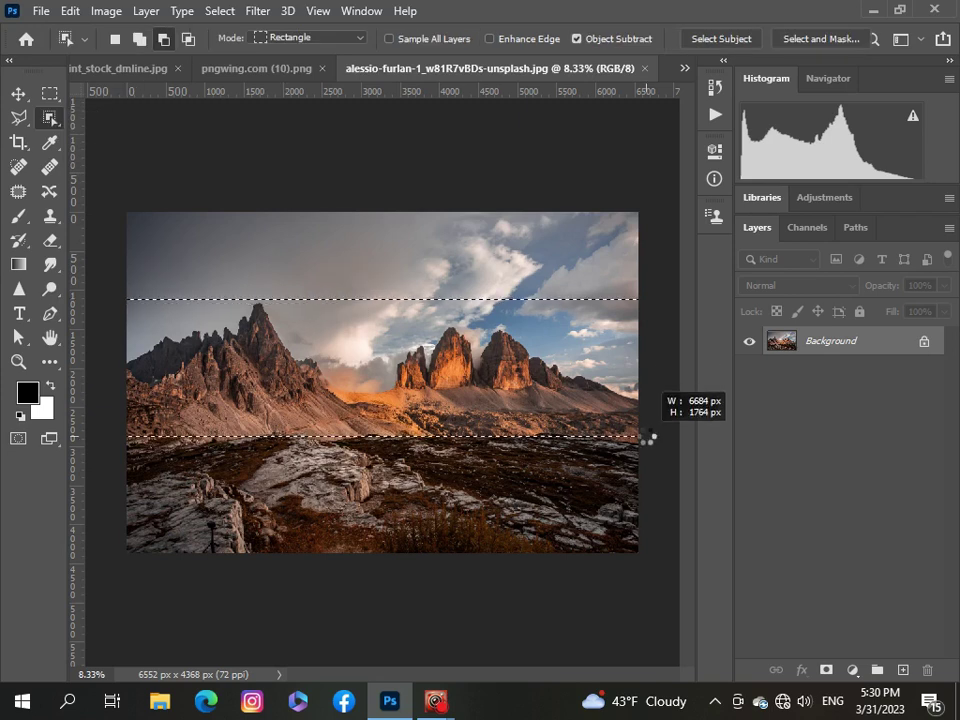
pyautogui.click(924, 341)
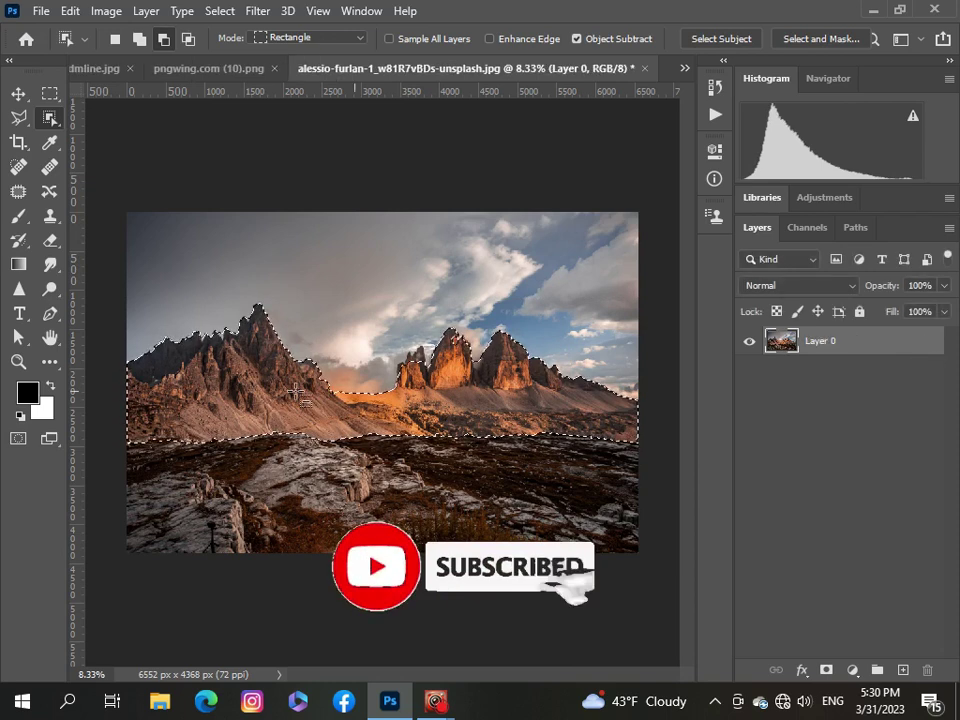
pyautogui.scroll(5, 296, 395)
# Refine the ridgeline between the peaks with the Quick Selection Tool, excluding the sky
pyautogui.rightClick(49, 118)
pyautogui.click(130, 135)
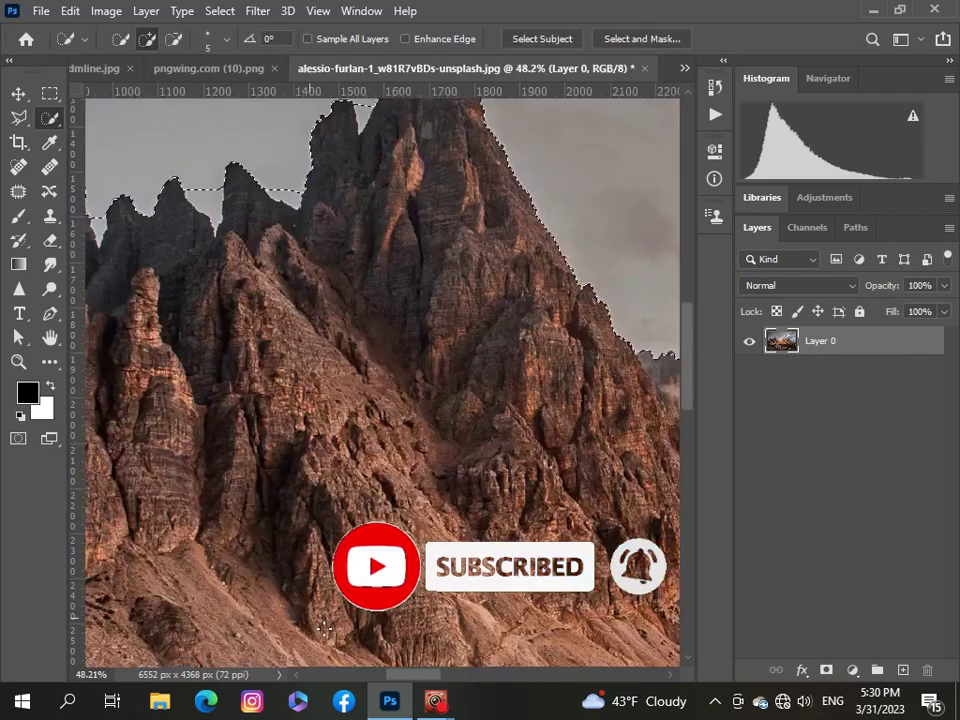
pyautogui.scroll(3, 604, 260)
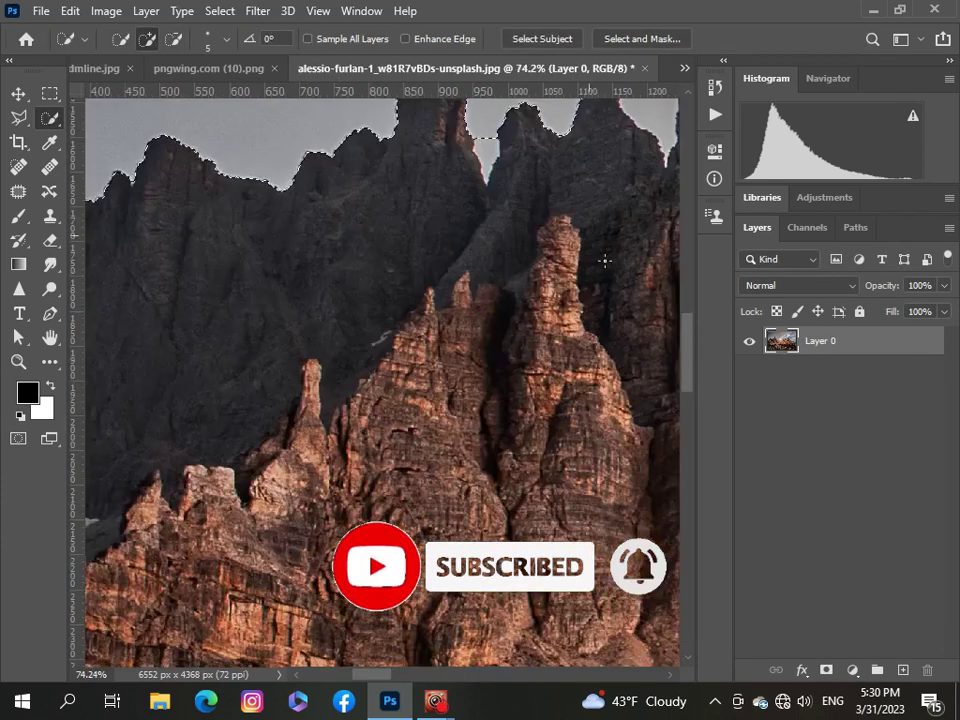
pyautogui.scroll(6, 500, 300)
pyautogui.moveTo(445, 330); pyautogui.dragTo(462, 430)
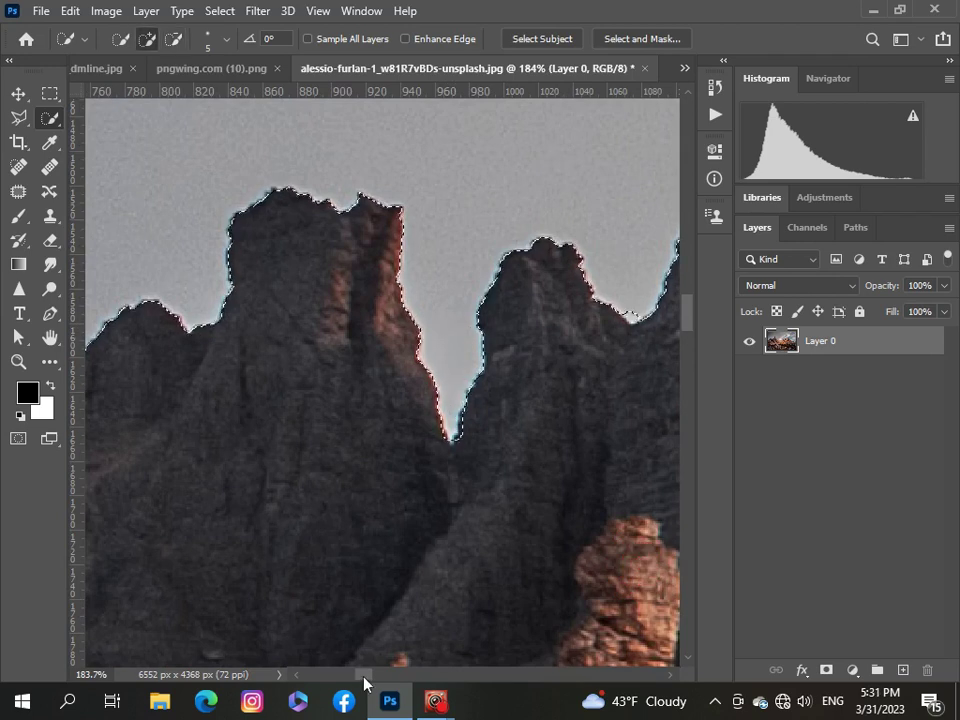
pyautogui.hscroll(3, 363, 683)
pyautogui.hscroll(3, 418, 555)
pyautogui.scroll(-3, 193, 156)
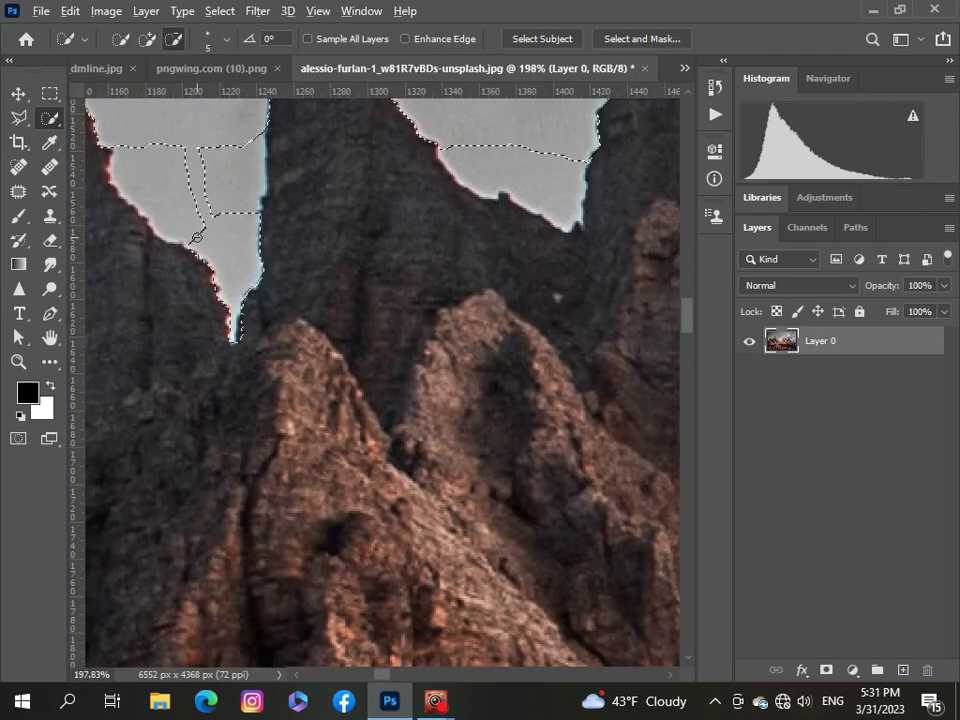
pyautogui.hscroll(5, 396, 672)
pyautogui.scroll(3, 251, 358)
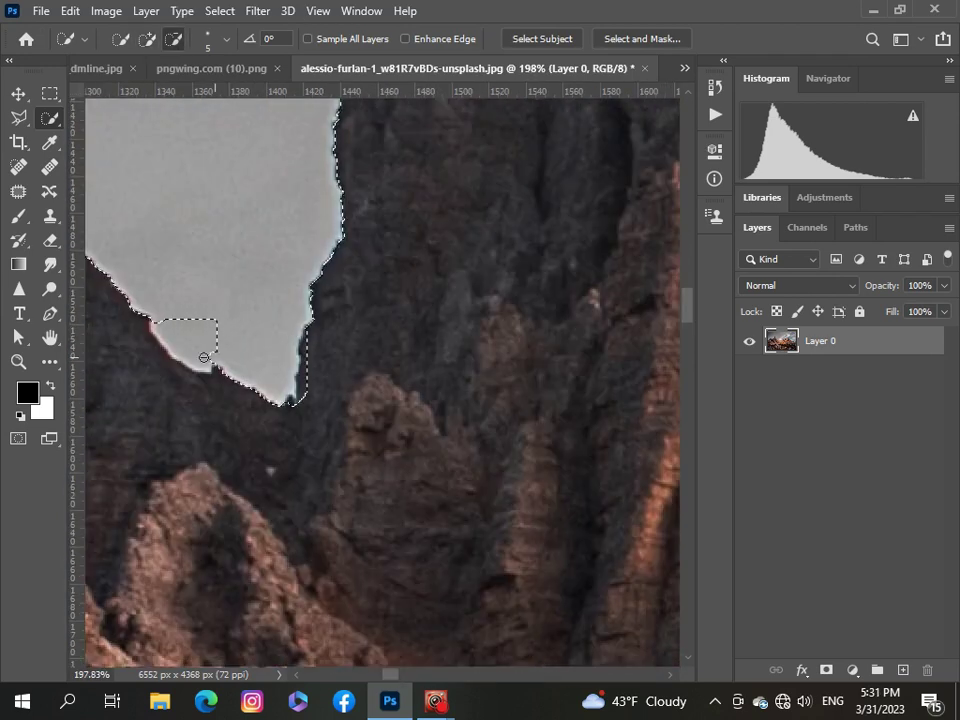
pyautogui.scroll(-3, 285, 354)
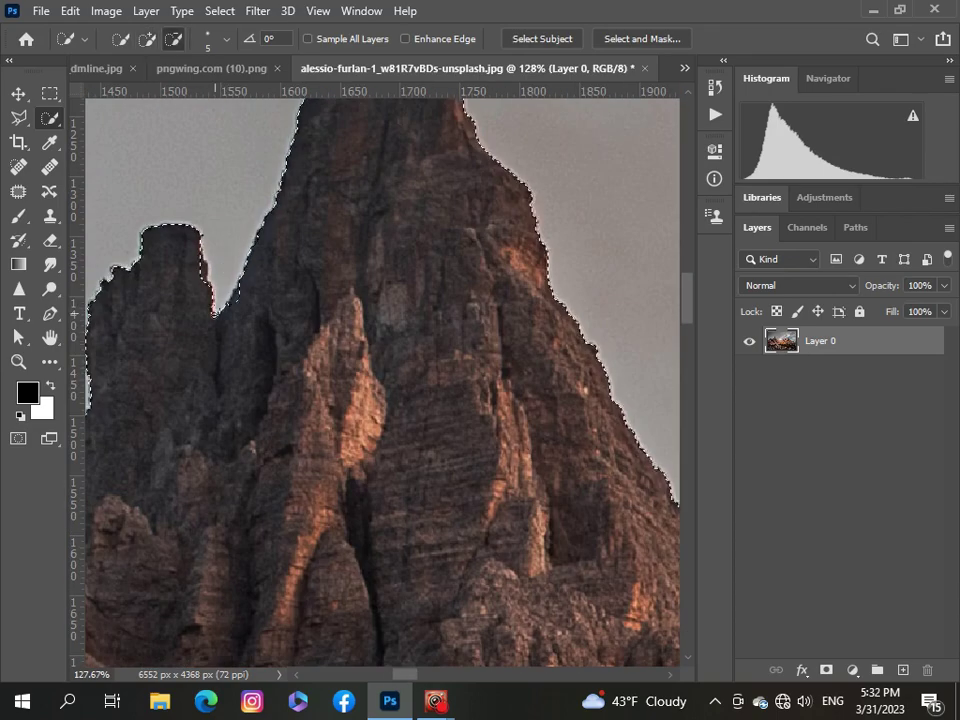
pyautogui.scroll(-3, 380, 380)
pyautogui.scroll(2, 380, 380)
pyautogui.scroll(4, 380, 380)
pyautogui.hscroll(5, 447, 680)
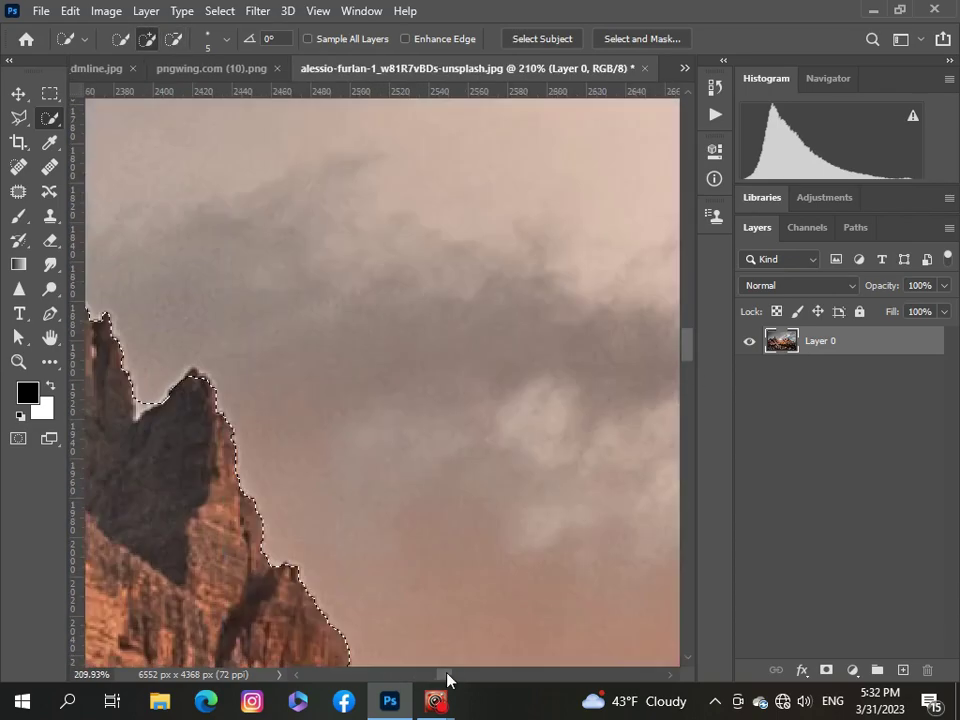
pyautogui.scroll(-5, 330, 420)
pyautogui.scroll(-2, 311, 407)
pyautogui.scroll(-3, 235, 300)
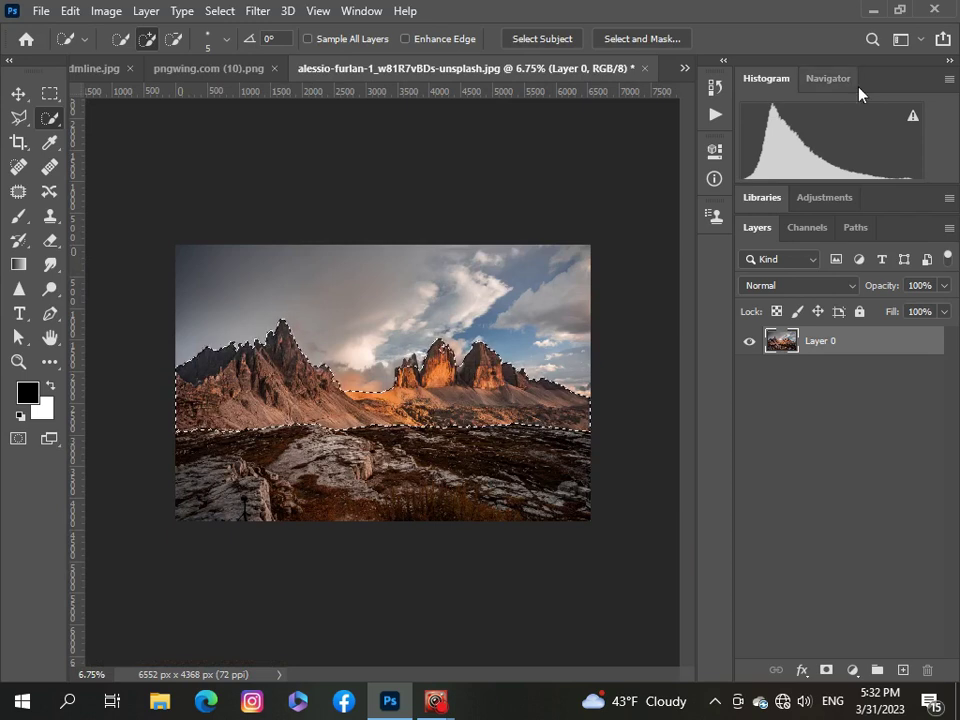
pyautogui.click(684, 67)
# Paste the selected mountains into the composite and move their layer down above Group 1
pyautogui.click(656, 76)
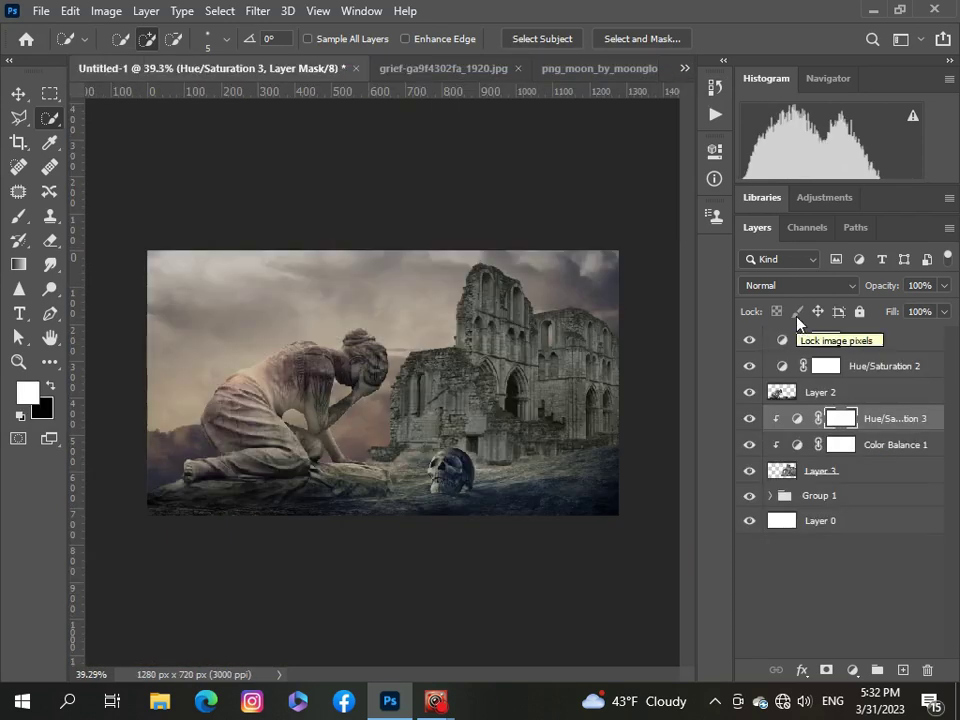
pyautogui.click(906, 342)
pyautogui.hotkey('ctrl', 'v')
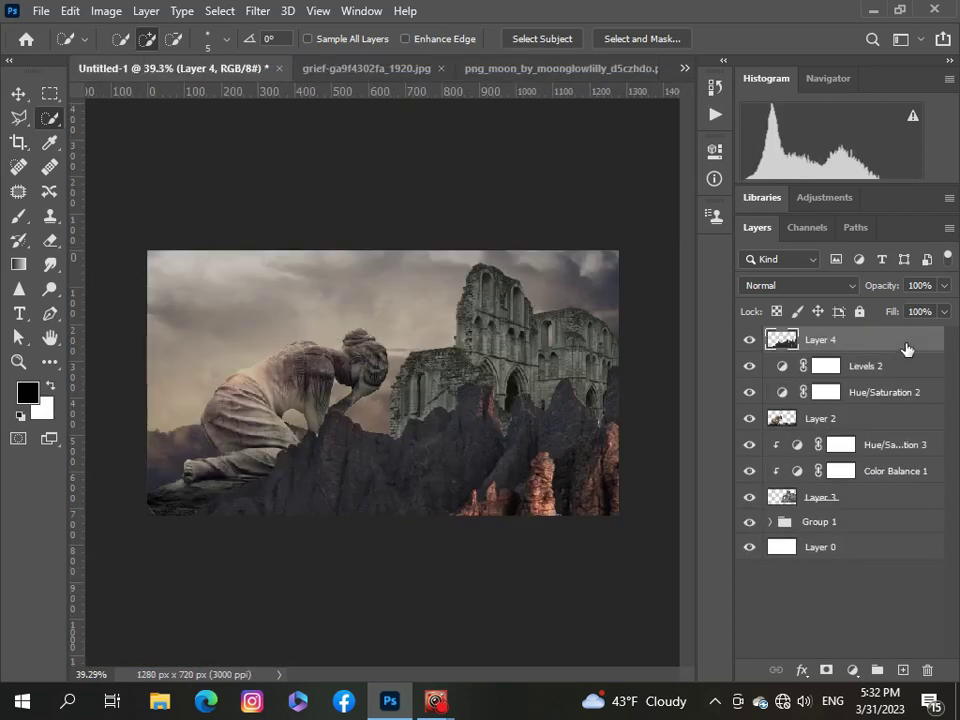
pyautogui.moveTo(906, 345); pyautogui.dragTo(904, 509)
# Free-transform the mountains, moving them up-left and shrinking them to about 37%
pyautogui.hotkey('ctrl', 't')
pyautogui.scroll(-2, 310, 468)
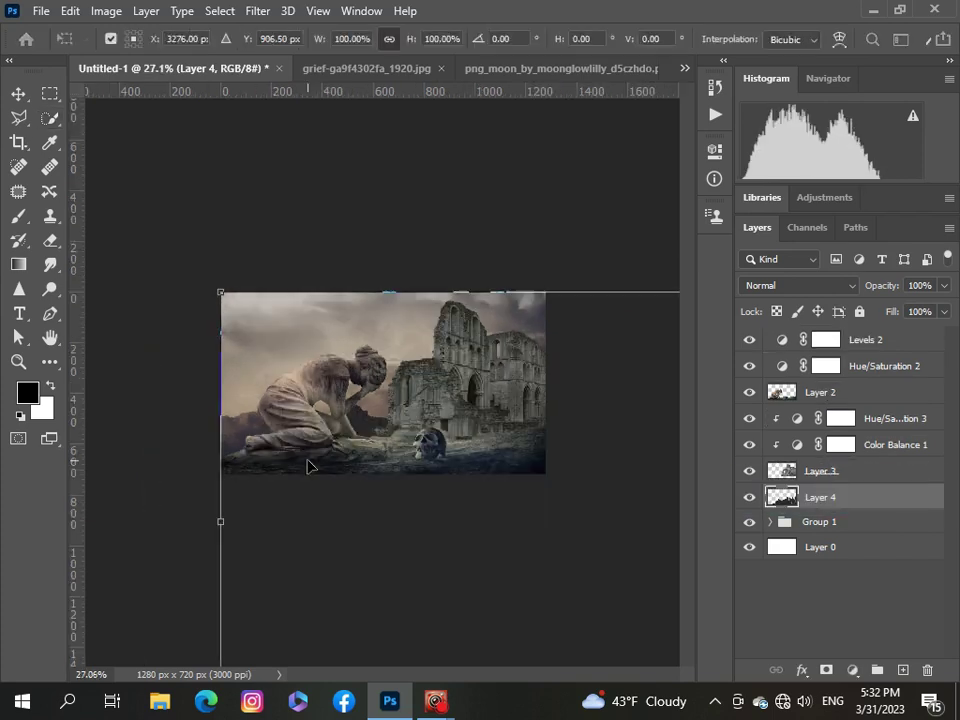
pyautogui.scroll(-3, 390, 531)
pyautogui.moveTo(390, 531); pyautogui.dragTo(357, 494)
pyautogui.scroll(-3, 357, 494)
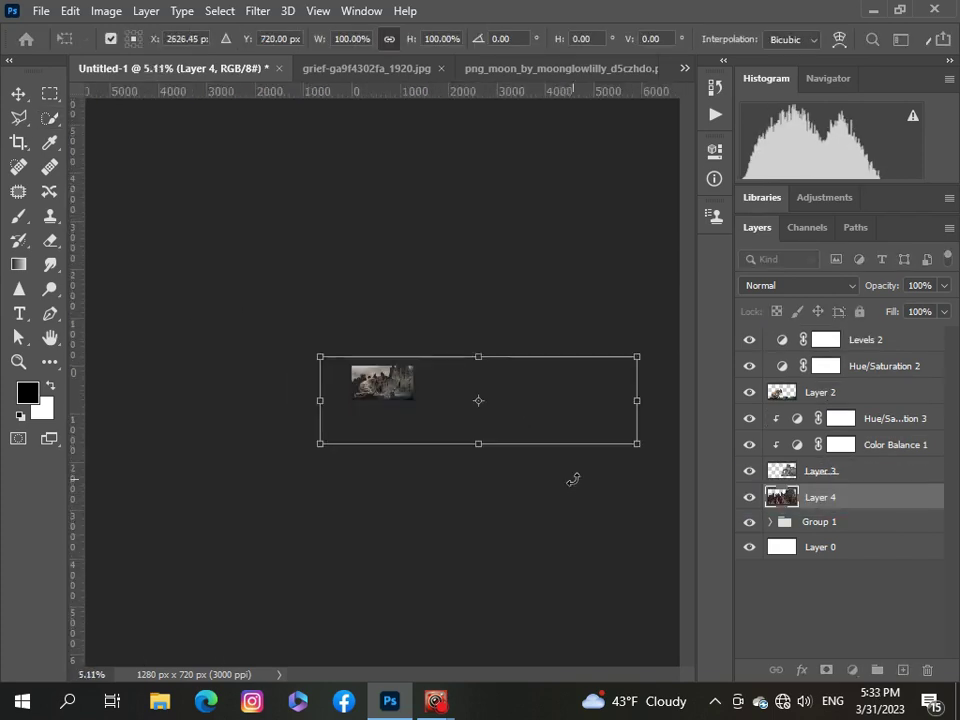
pyautogui.moveTo(636, 399)
pyautogui.mouseDown()
pyautogui.moveTo(407, 416)
pyautogui.moveTo(505, 350)
pyautogui.mouseUp()
pyautogui.scroll(4, 403, 418)
pyautogui.scroll(1, 403, 418)
pyautogui.scroll(-1, 236, 403)
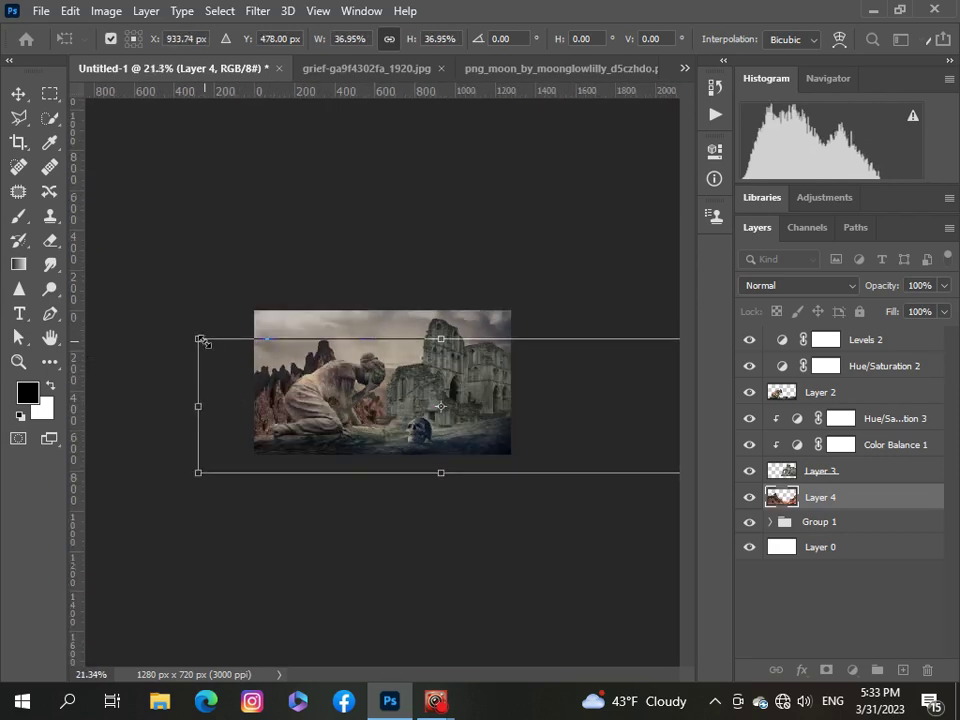
# Shrink the mountains further to about 20% and move them up behind the statue
pyautogui.moveTo(199, 339); pyautogui.dragTo(253, 354)
pyautogui.scroll(2, 380, 453)
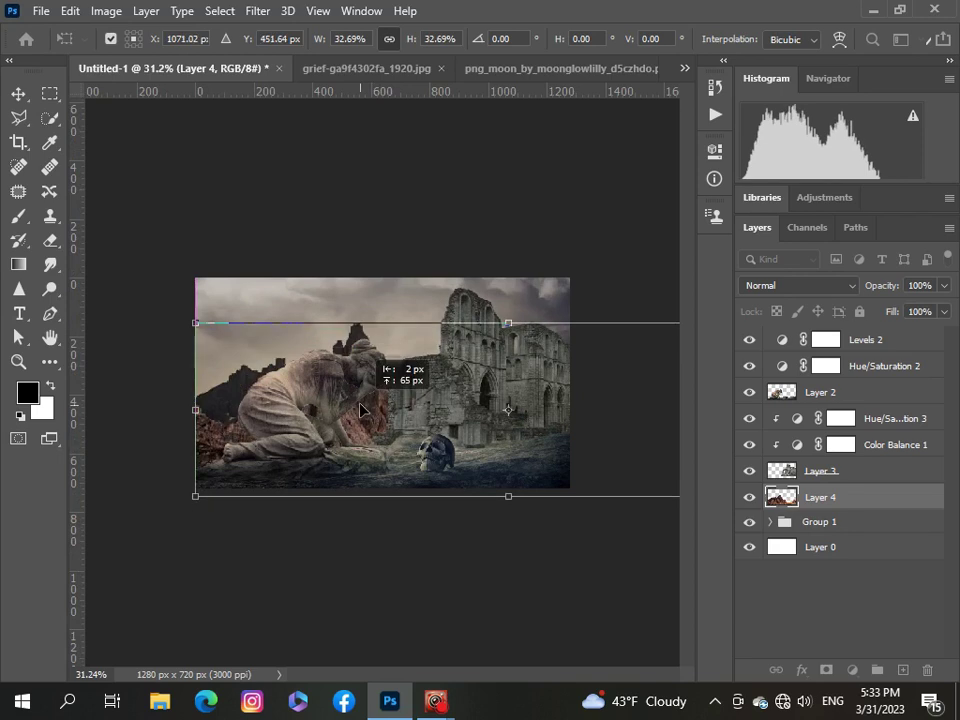
pyautogui.moveTo(380, 453); pyautogui.dragTo(367, 426)
pyautogui.scroll(-2, 416, 472)
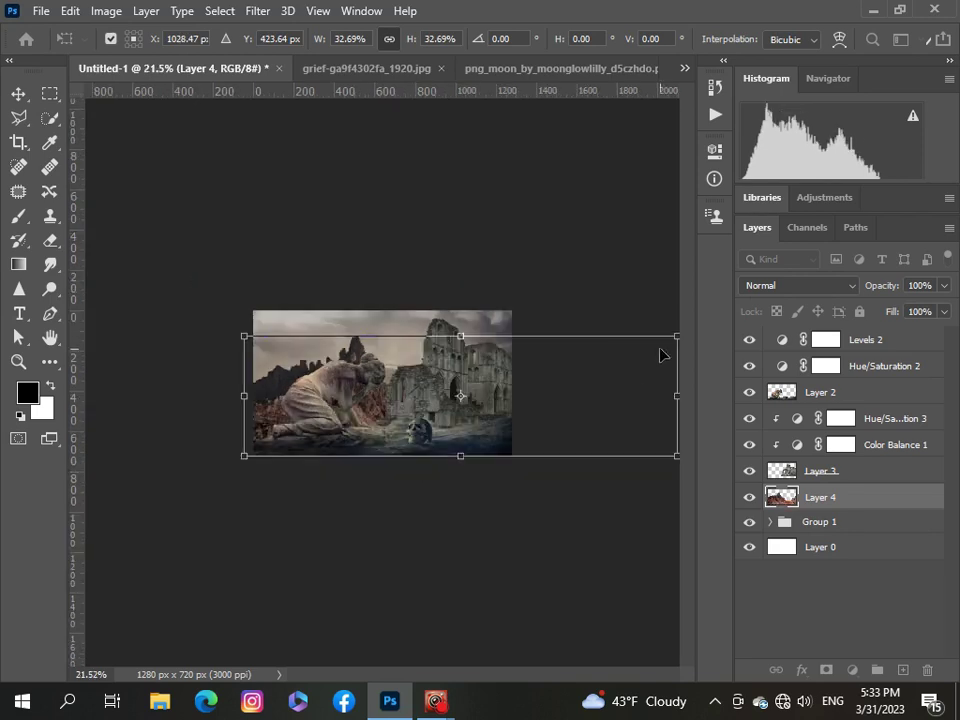
pyautogui.moveTo(677, 336); pyautogui.dragTo(510, 381)
pyautogui.scroll(2, 376, 400)
pyautogui.moveTo(395, 420); pyautogui.dragTo(397, 396)
# Enlarge the mountains to span the scene behind the statue, commit, and select Layer 4
pyautogui.moveTo(167, 467)
pyautogui.mouseDown()
pyautogui.moveTo(157, 533)
pyautogui.moveTo(160, 490)
pyautogui.mouseUp()
pyautogui.moveTo(300, 358); pyautogui.dragTo(300, 314)
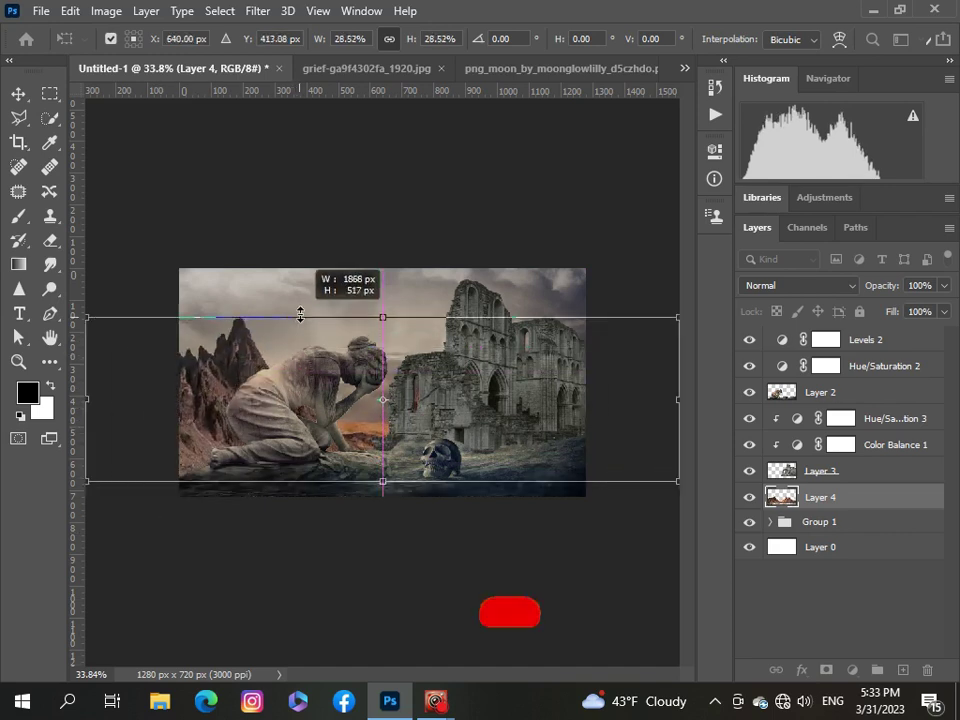
pyautogui.moveTo(279, 415); pyautogui.dragTo(348, 420)
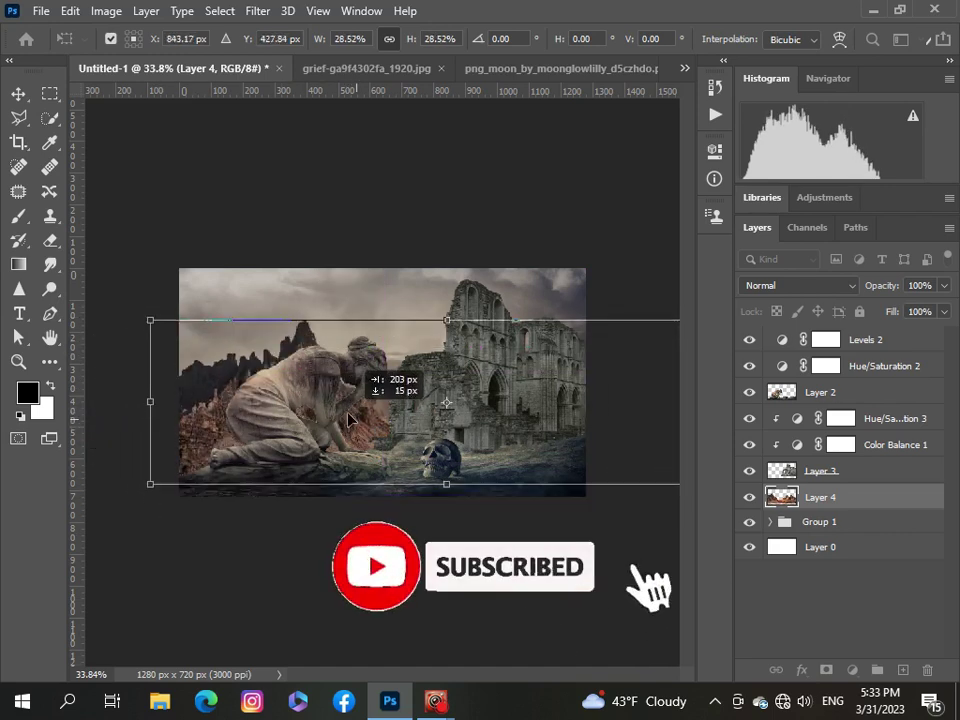
pyautogui.scroll(-2, 482, 497)
pyautogui.press('Return')
pyautogui.press('w')
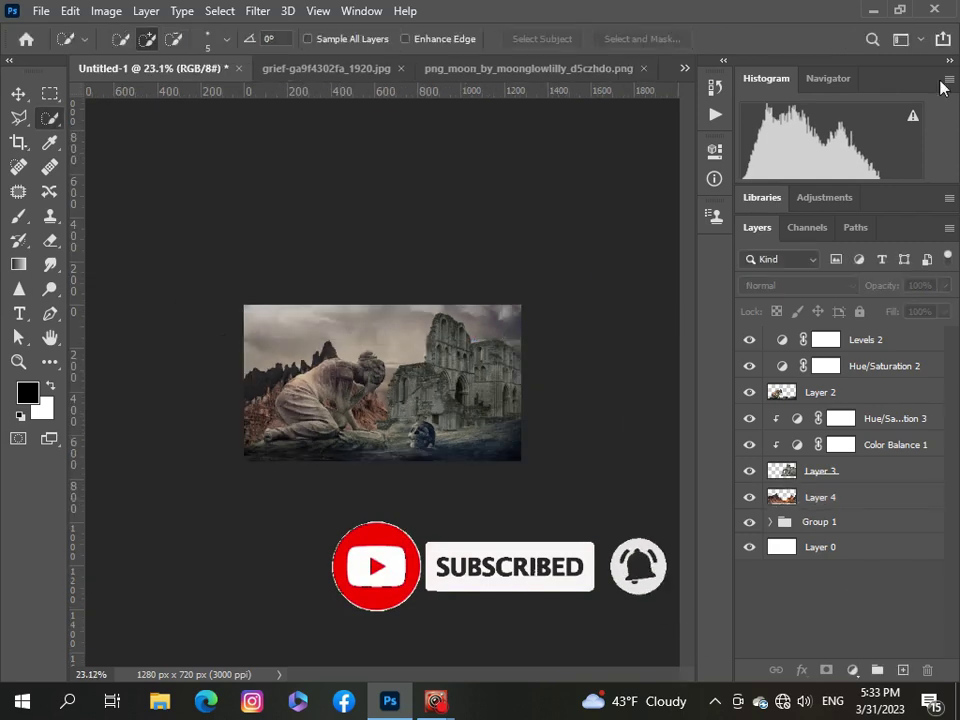
pyautogui.click(902, 497)
# Add a Hue/Saturation layer clipped to Layer 4 with saturation -45 and lightness -18
pyautogui.click(852, 670)
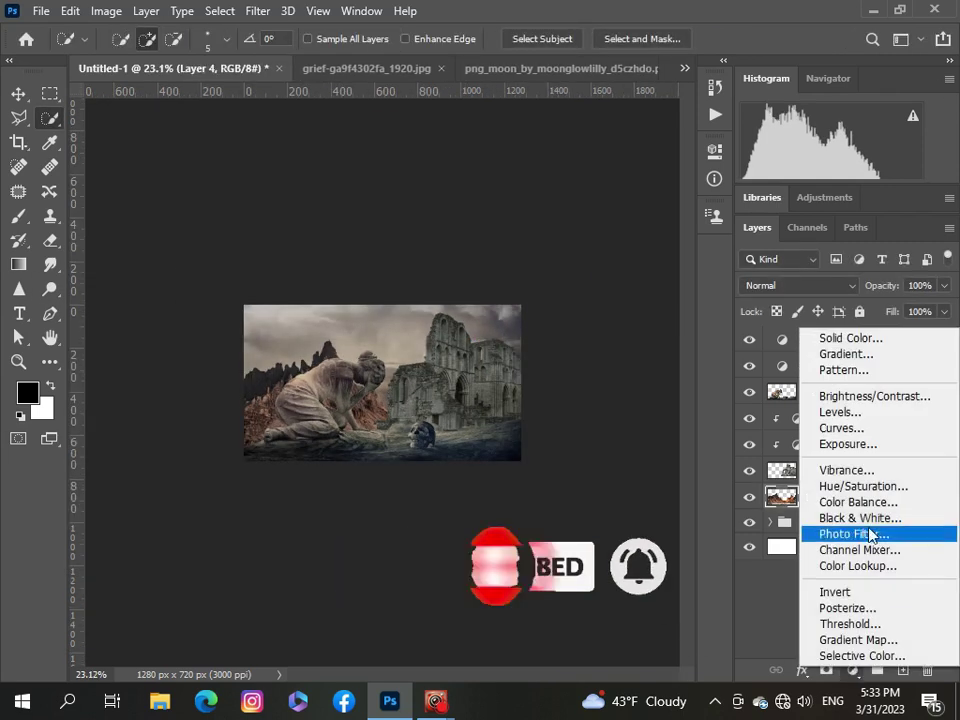
pyautogui.click(814, 493)
pyautogui.scroll(2, 536, 515)
pyautogui.click(554, 482)
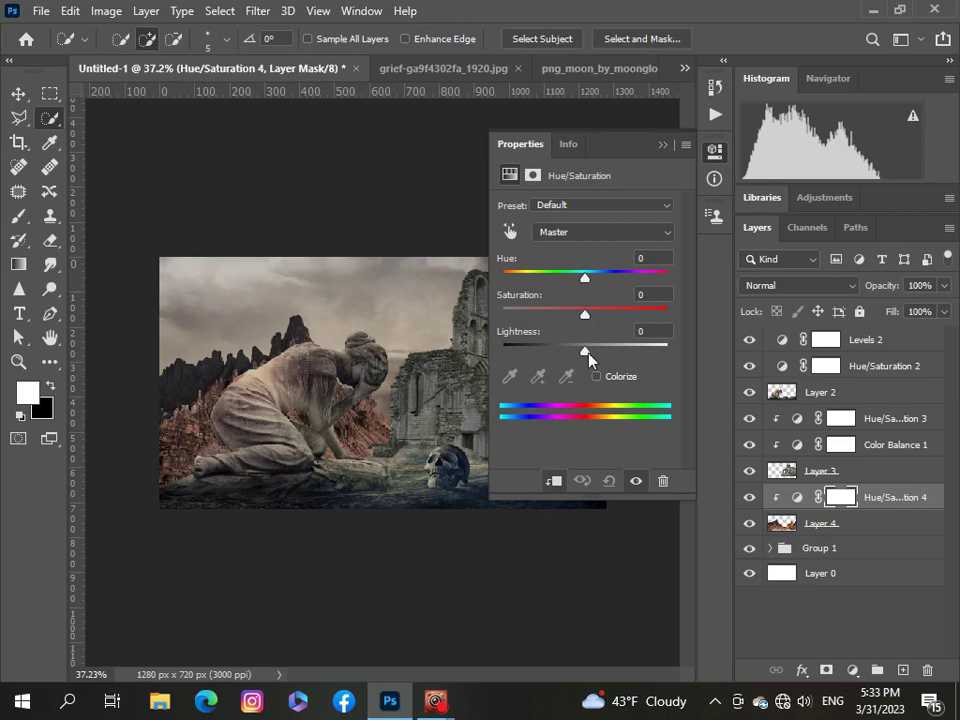
pyautogui.moveTo(588, 354)
pyautogui.mouseDown()
pyautogui.moveTo(570, 351)
pyautogui.moveTo(547, 314)
pyautogui.mouseUp()
pyautogui.scroll(-3, 380, 385)
pyautogui.scroll(1, 380, 385)
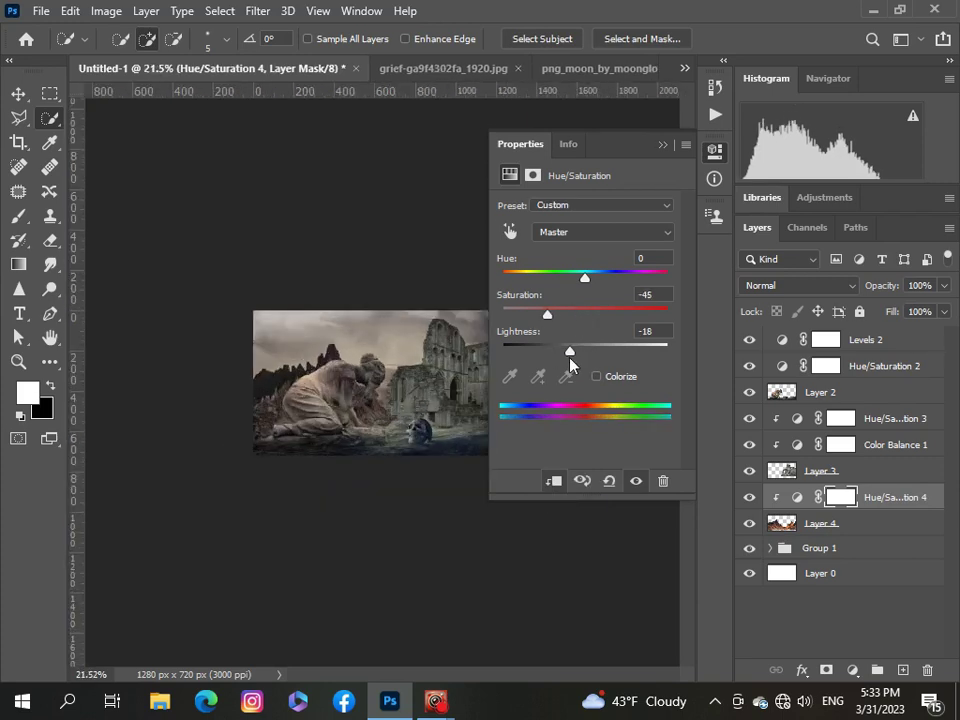
pyautogui.click(461, 224)
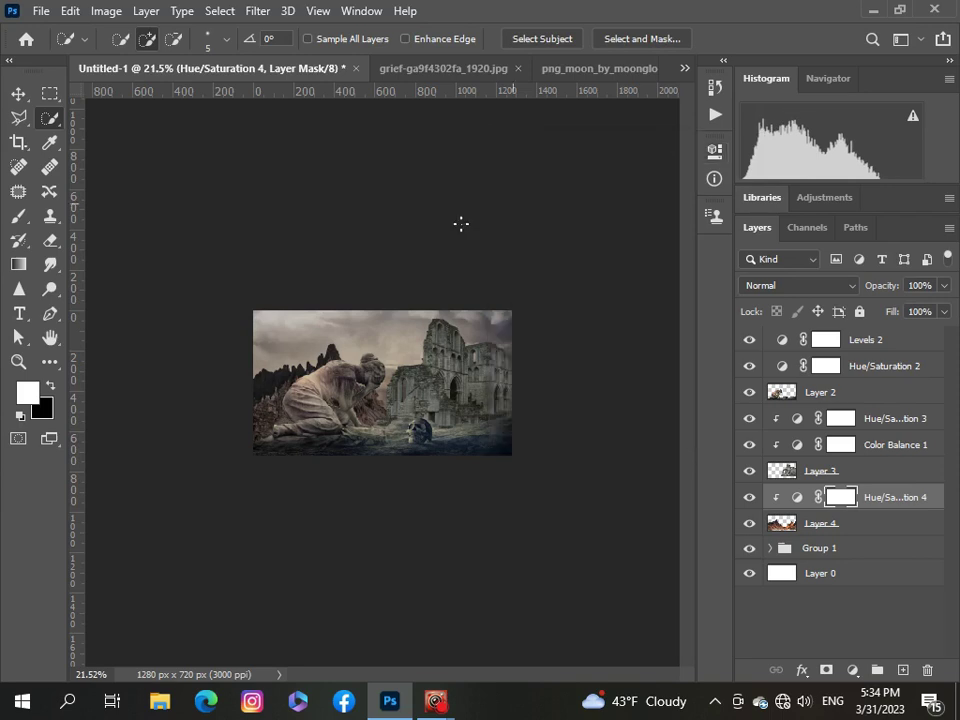
pyautogui.scroll(3, 375, 382)
pyautogui.scroll(-2, 370, 380)
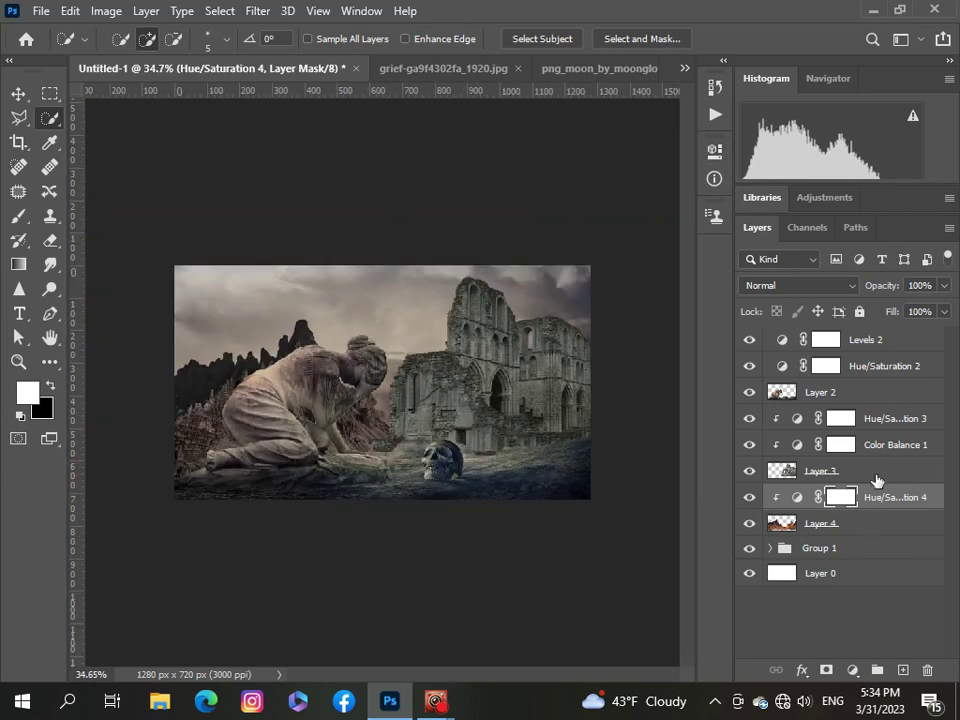
# Add a clipped Levels layer with black input 3 and output levels 8 to 235
pyautogui.click(852, 670)
pyautogui.click(840, 409)
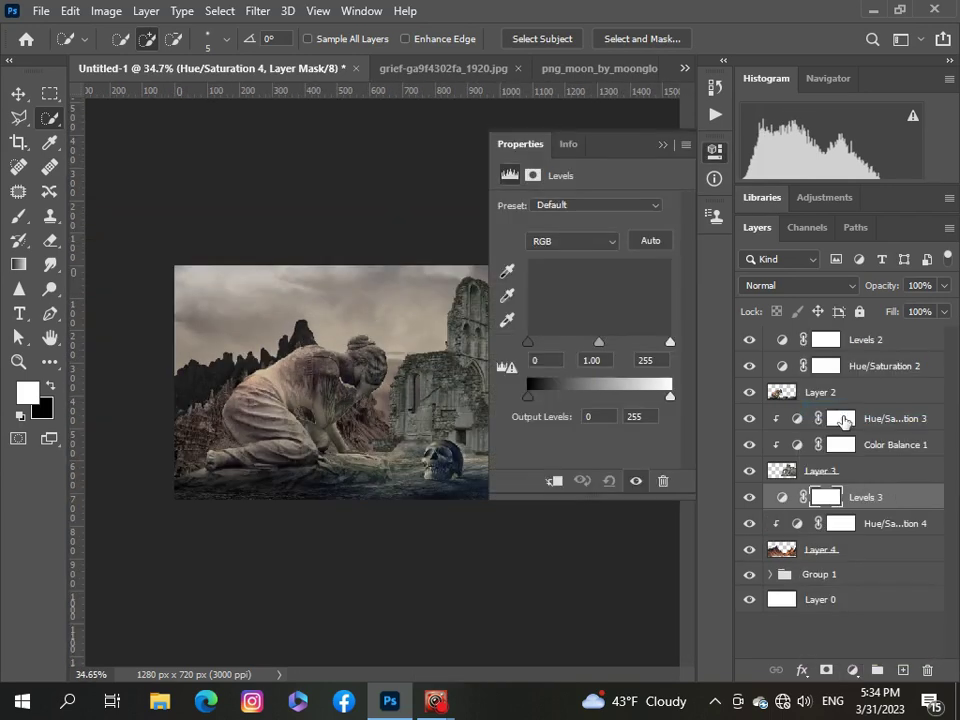
pyautogui.click(548, 482)
pyautogui.moveTo(528, 342); pyautogui.dragTo(536, 344)
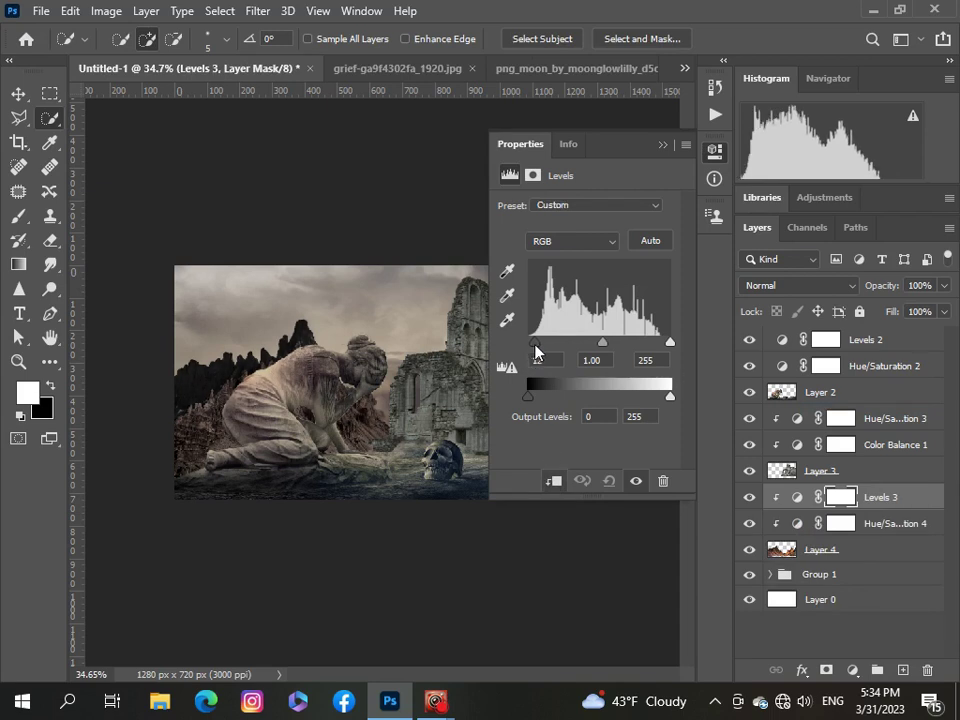
pyautogui.scroll(-3, 503, 422)
pyautogui.scroll(2, 503, 422)
pyautogui.moveTo(540, 344); pyautogui.dragTo(527, 346)
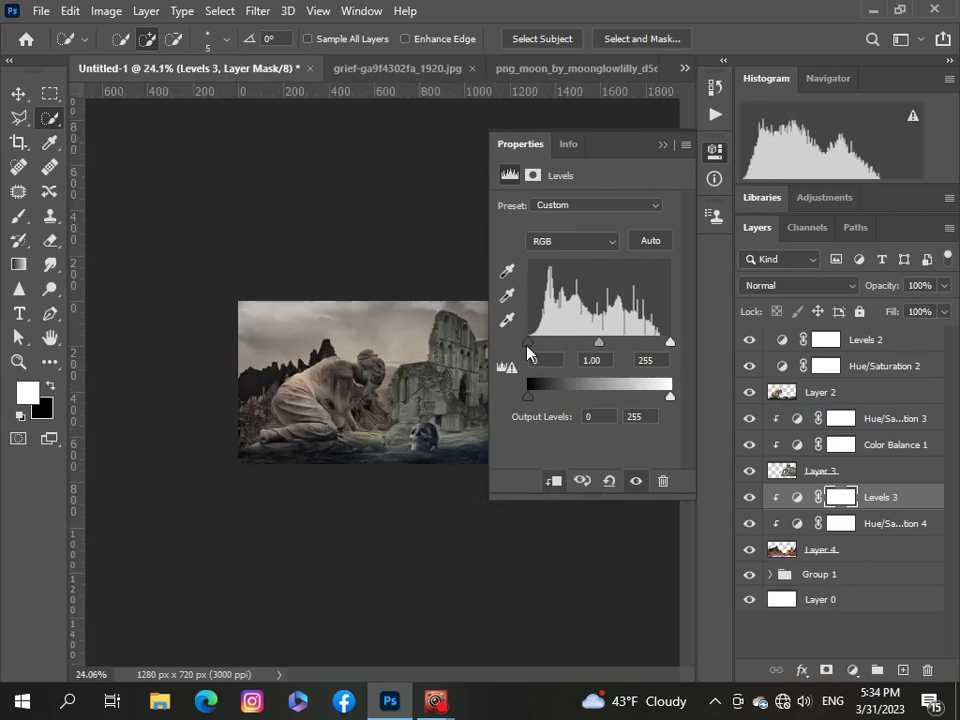
pyautogui.moveTo(528, 396); pyautogui.dragTo(533, 398)
pyautogui.moveTo(670, 396); pyautogui.dragTo(660, 402)
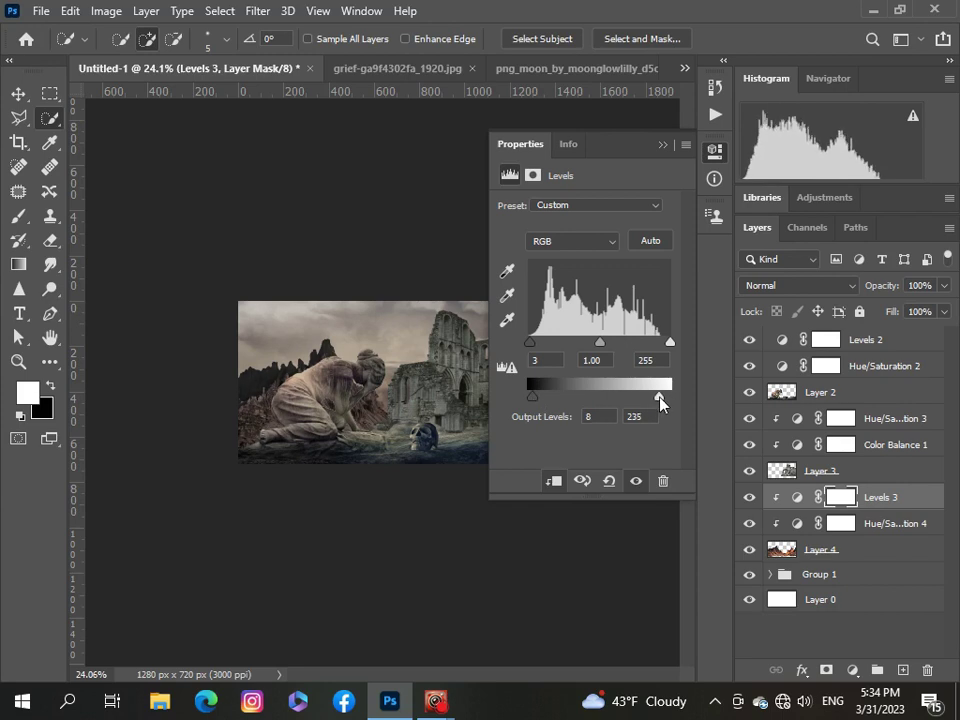
pyautogui.click(662, 145)
pyautogui.scroll(3, 333, 463)
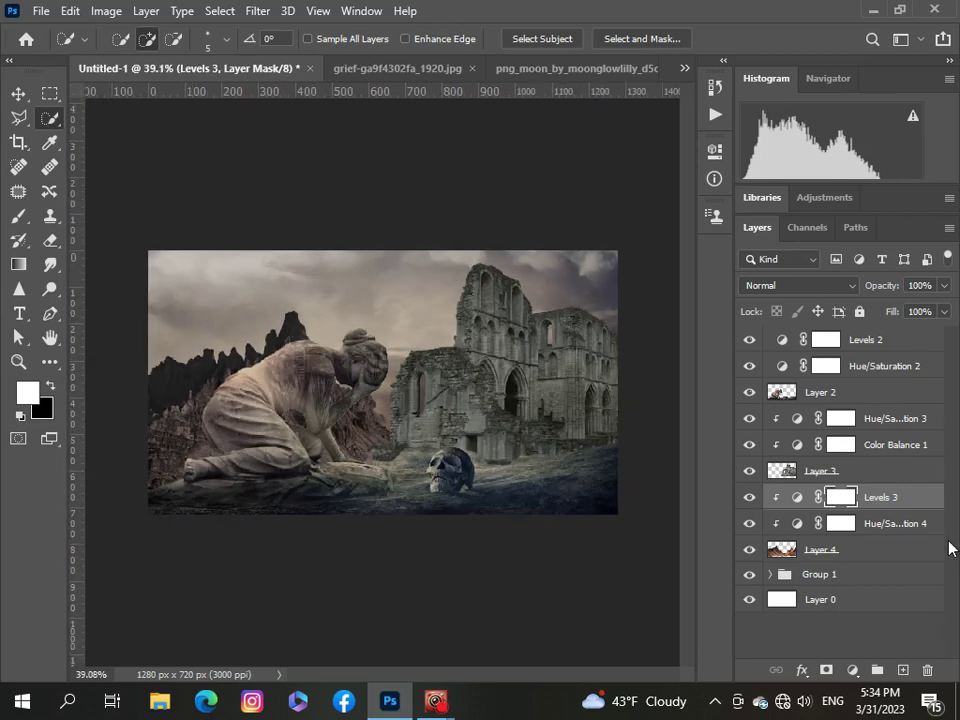
# Group the layers from Levels 2 down to Layer 4 into Group 2
pyautogui.keyDown('shift'); pyautogui.click(920, 347); pyautogui.keyUp('shift')
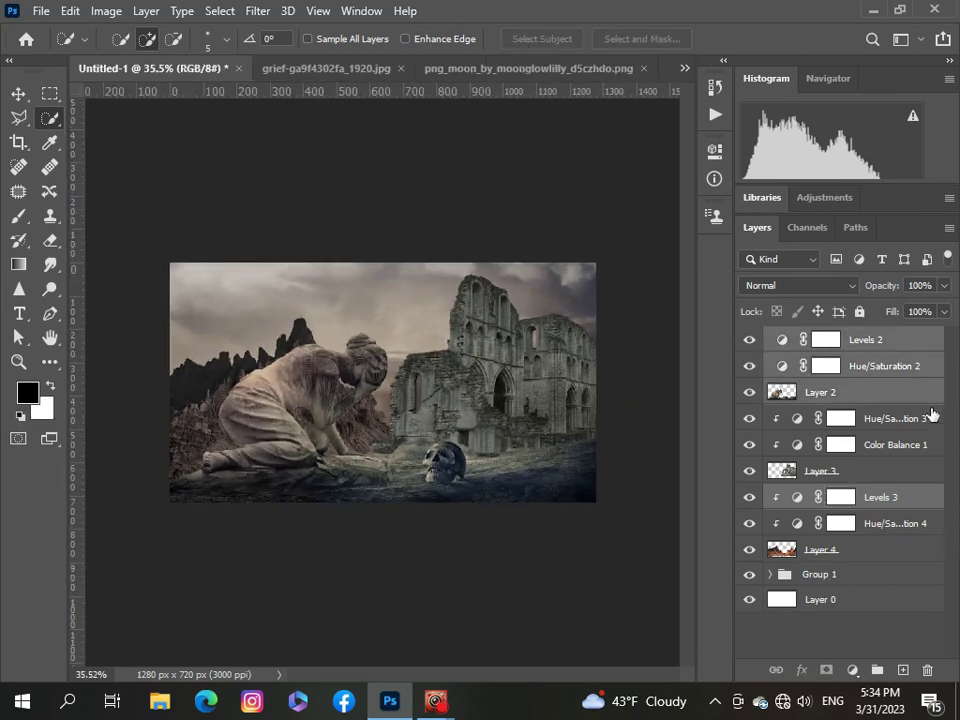
pyautogui.keyDown('shift'); pyautogui.click(926, 550); pyautogui.keyUp('shift')
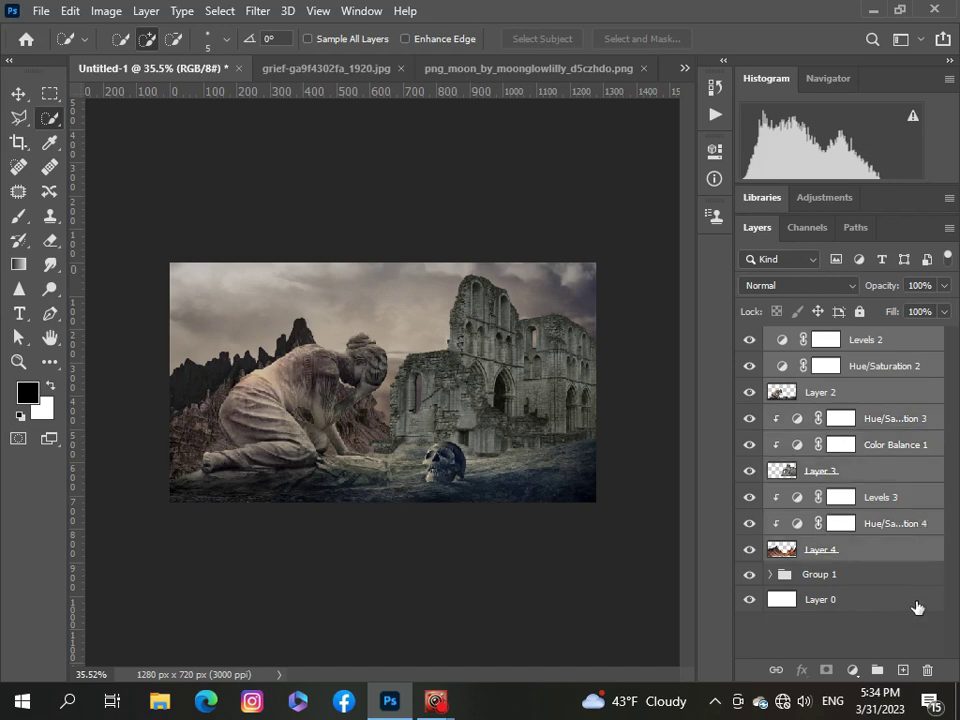
pyautogui.hotkey('ctrl', 'g')
pyautogui.scroll(1, 428, 364)
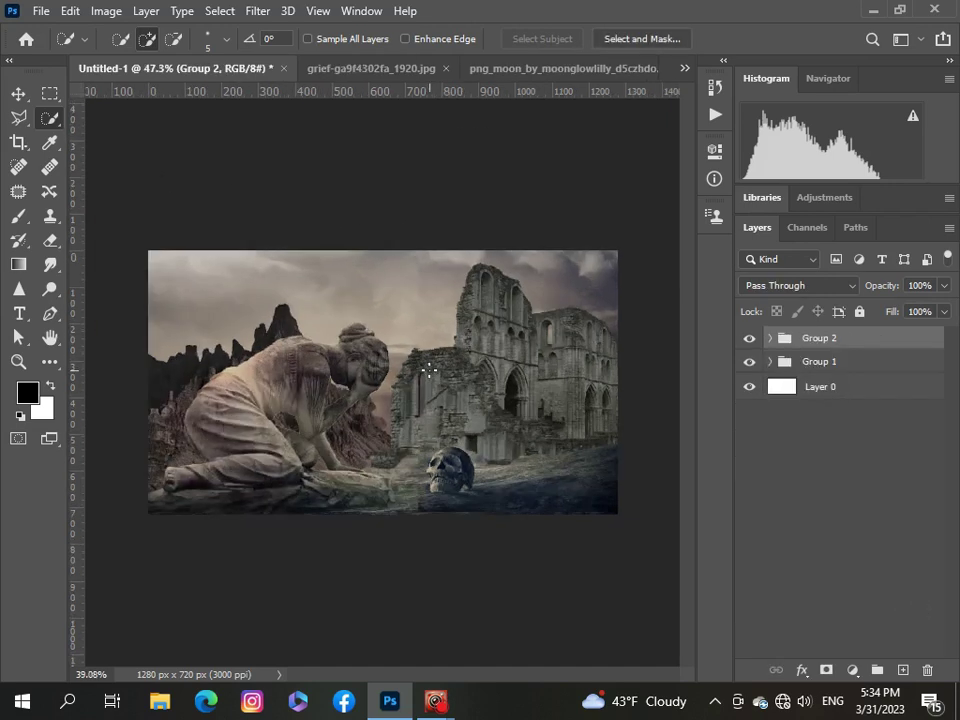
pyautogui.scroll(-1, 428, 370)
# Open the moon PNG and shift the moon slightly up and left
pyautogui.click(684, 68)
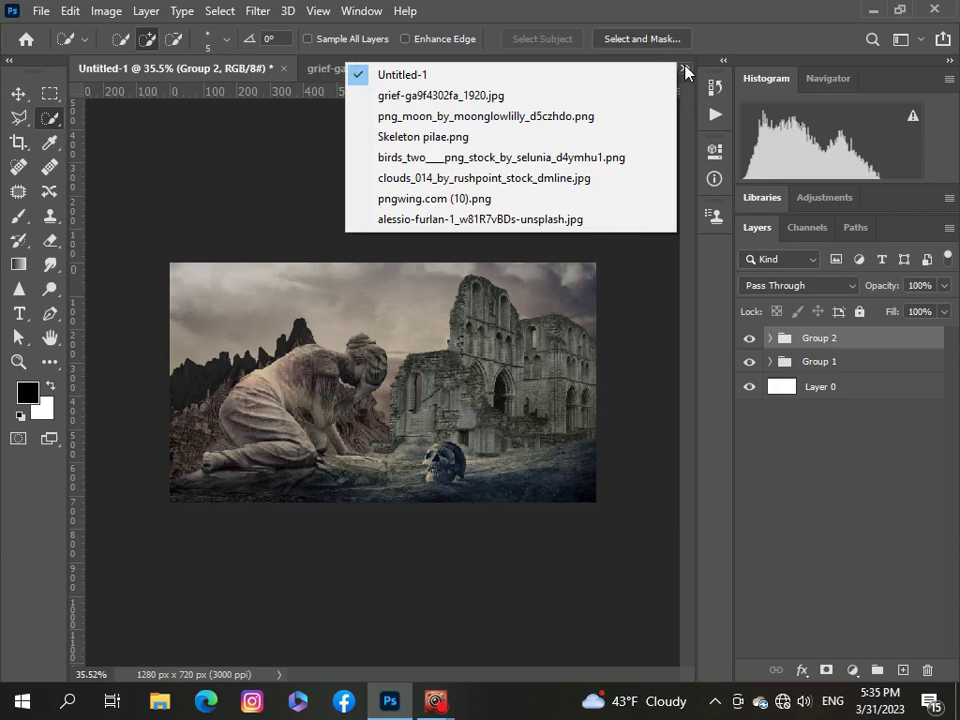
pyautogui.click(41, 10)
pyautogui.click(44, 46)
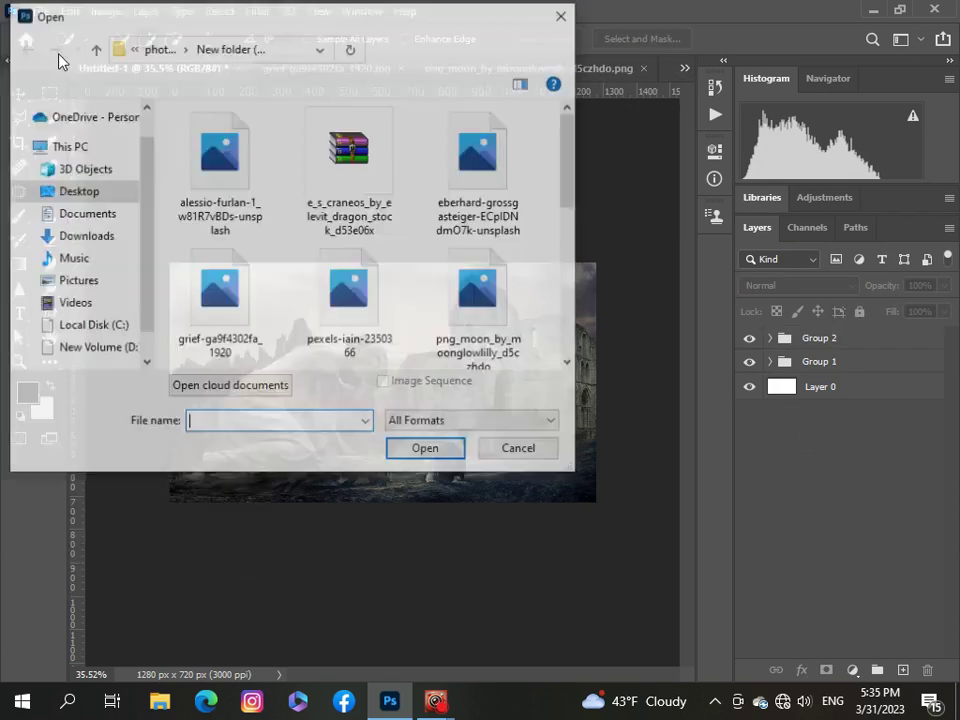
pyautogui.click(474, 280)
pyautogui.click(440, 451)
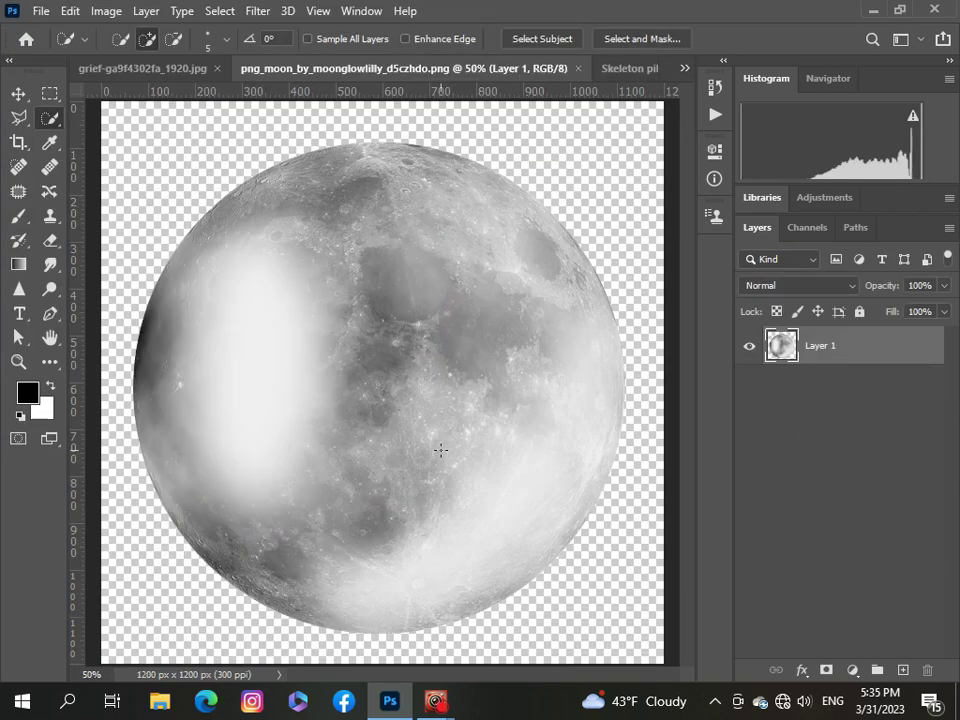
pyautogui.click(17, 93)
pyautogui.moveTo(322, 331); pyautogui.dragTo(306, 315)
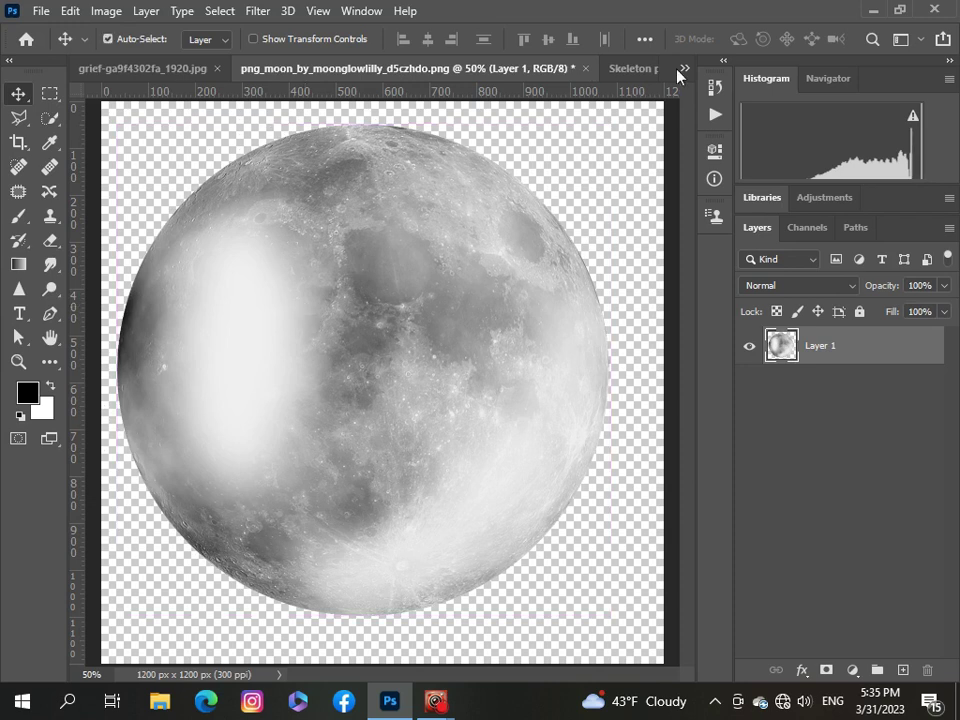
# Paste the moon into Untitled-1 as Layer 5 and move it below Layer 4
pyautogui.click(683, 68)
pyautogui.click(612, 76)
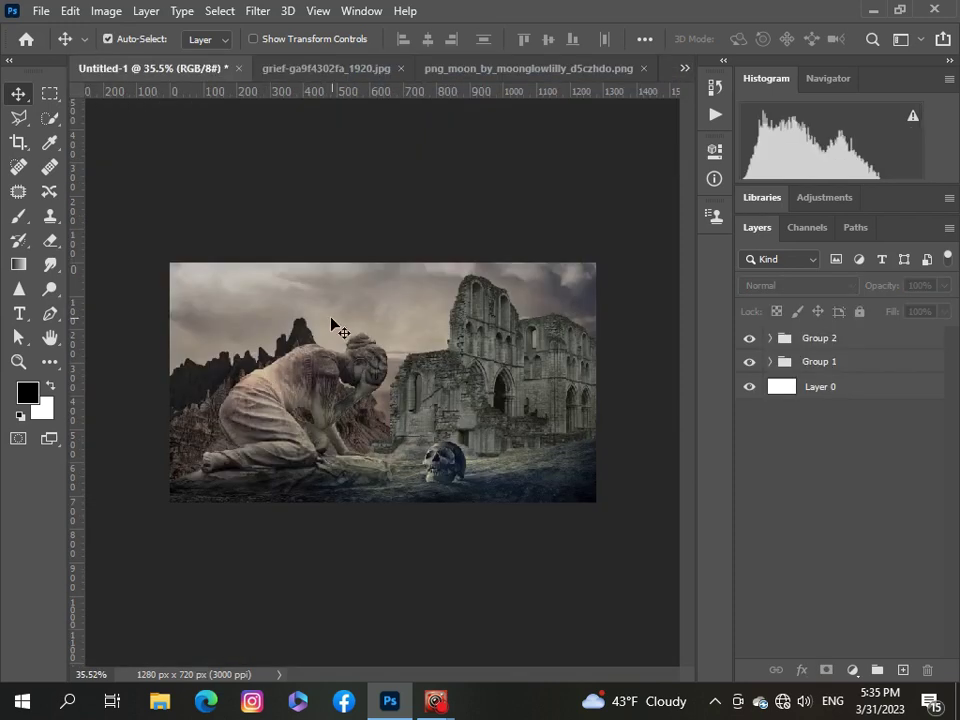
pyautogui.click(769, 338)
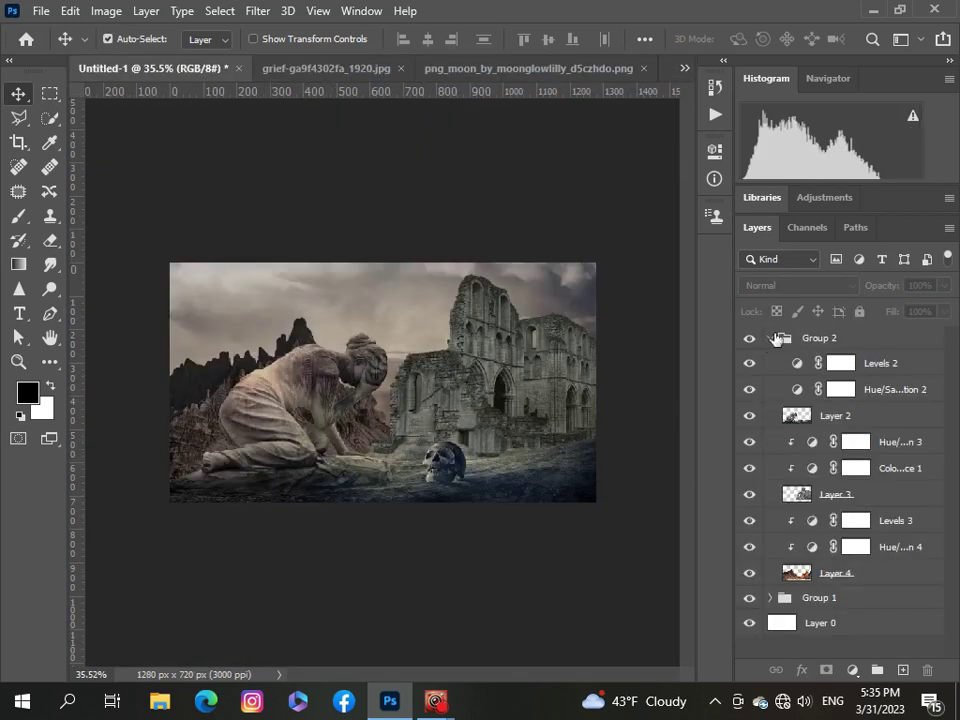
pyautogui.click(925, 367)
pyautogui.hotkey('ctrl', 'v')
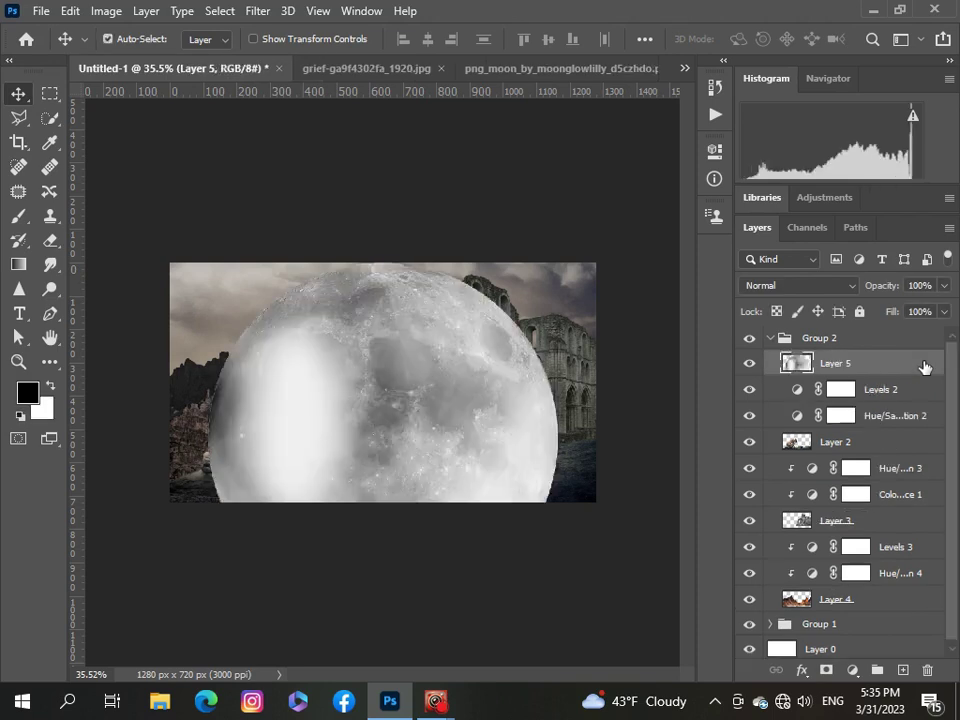
pyautogui.moveTo(925, 367); pyautogui.dragTo(917, 606)
# Scale the moon down to about 39% and place it toward the ruins
pyautogui.hotkey('ctrl', 't')
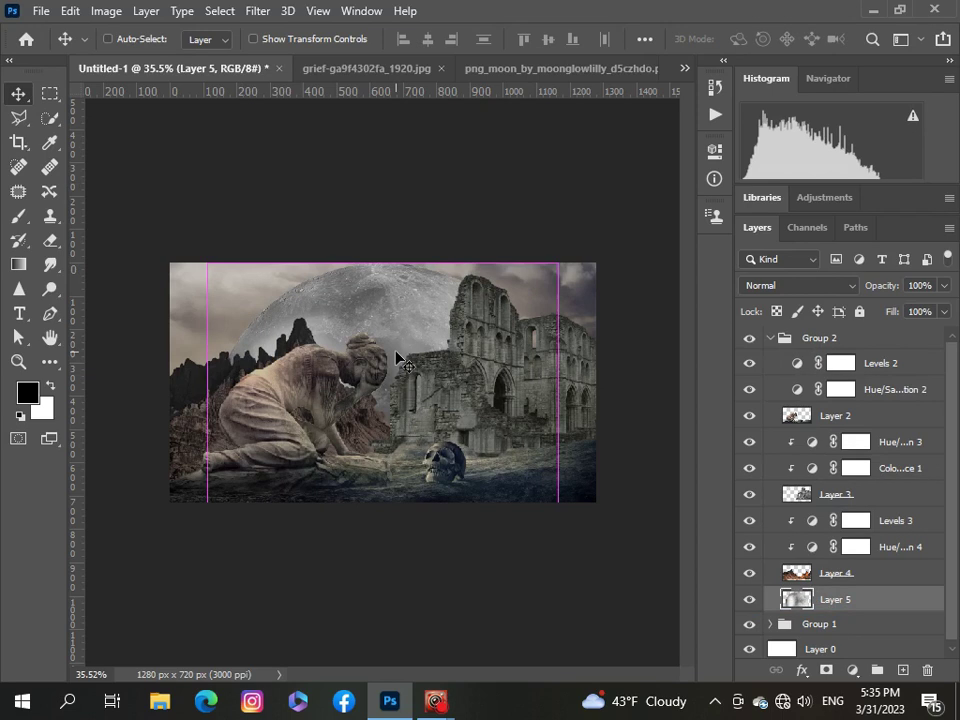
pyautogui.moveTo(555, 609); pyautogui.dragTo(340, 396)
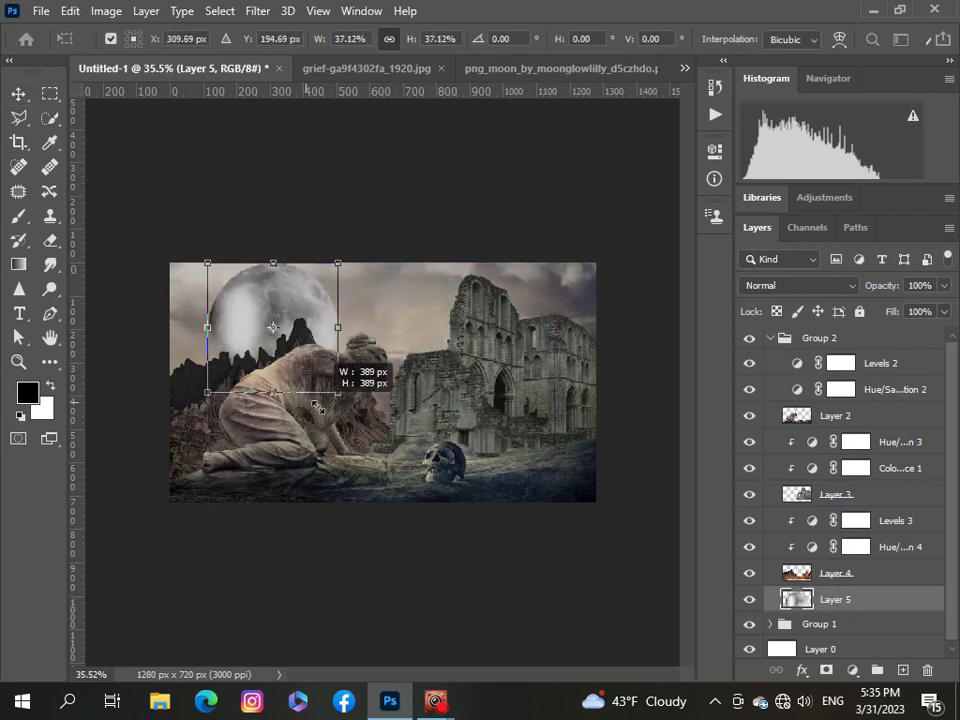
pyautogui.moveTo(315, 294)
pyautogui.mouseDown()
pyautogui.moveTo(527, 288)
pyautogui.moveTo(497, 292)
pyautogui.mouseUp()
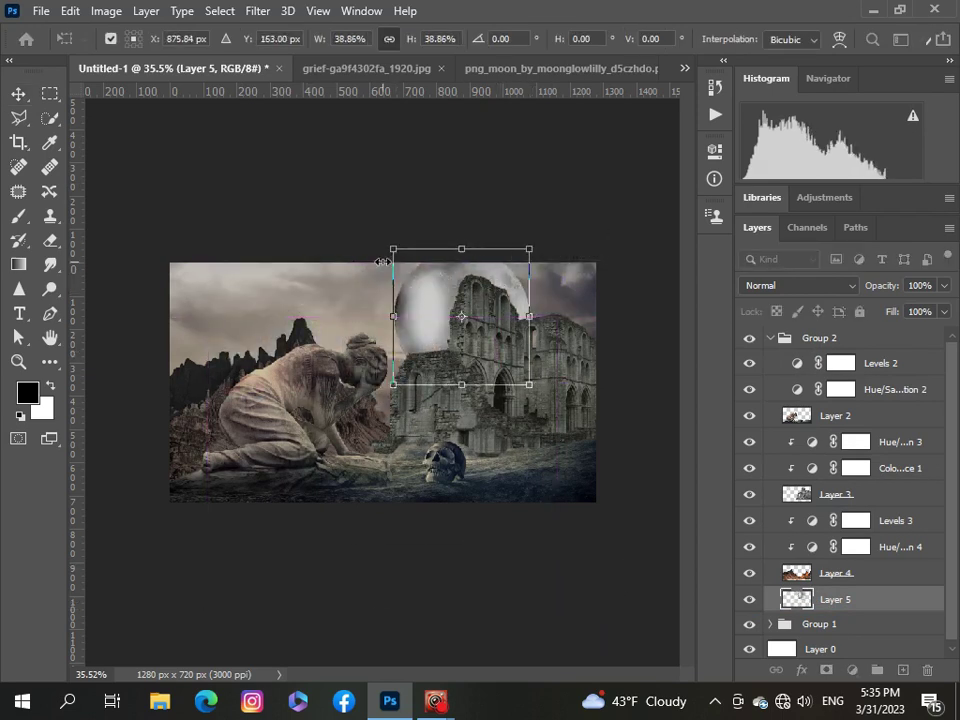
pyautogui.moveTo(388, 254); pyautogui.dragTo(413, 270)
pyautogui.moveTo(436, 320)
pyautogui.mouseDown()
pyautogui.moveTo(400, 308)
pyautogui.moveTo(361, 313)
pyautogui.moveTo(388, 322)
pyautogui.mouseUp()
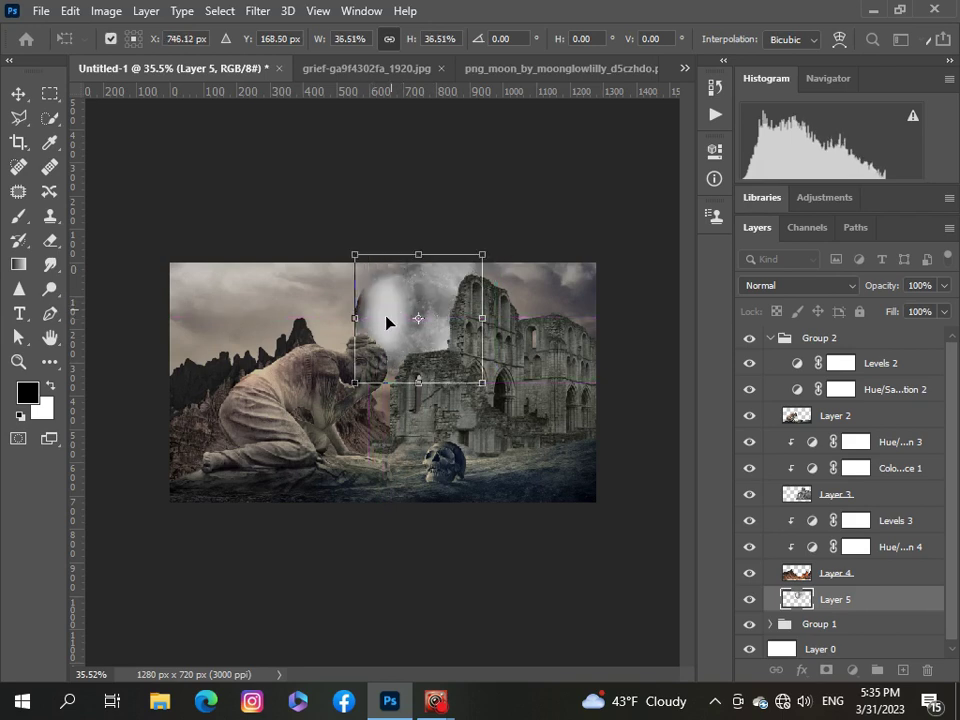
pyautogui.press('Return')
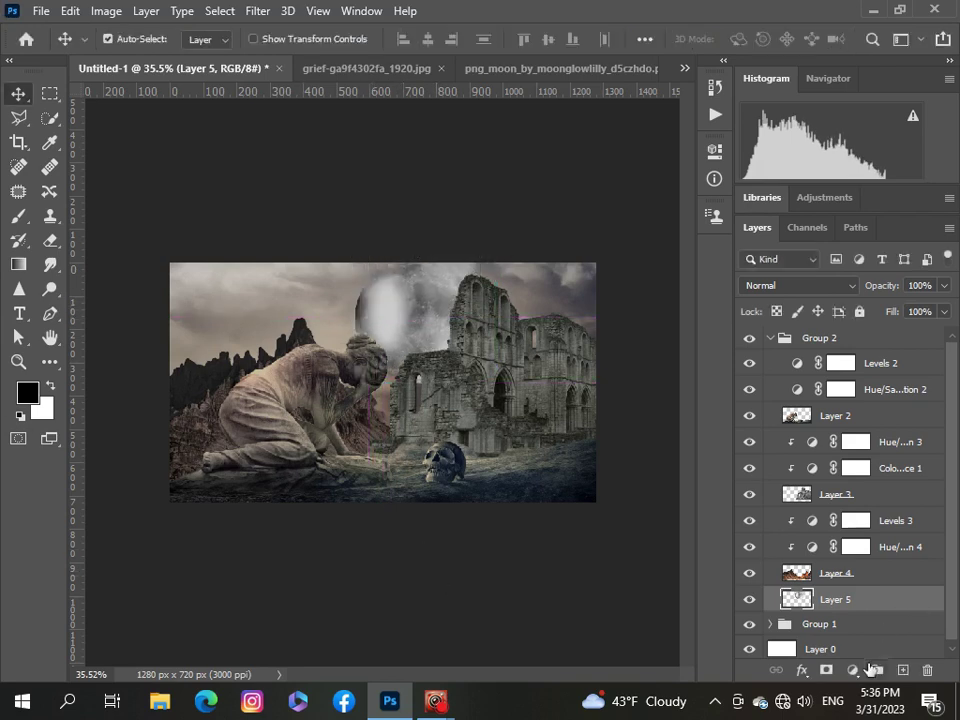
# Add a Hue/Saturation adjustment darkening the moon's lightness to -7
pyautogui.click(852, 670)
pyautogui.click(848, 491)
pyautogui.moveTo(585, 352)
pyautogui.mouseDown()
pyautogui.moveTo(570, 352)
pyautogui.moveTo(557, 314)
pyautogui.moveTo(568, 280)
pyautogui.mouseUp()
pyautogui.click(671, 133)
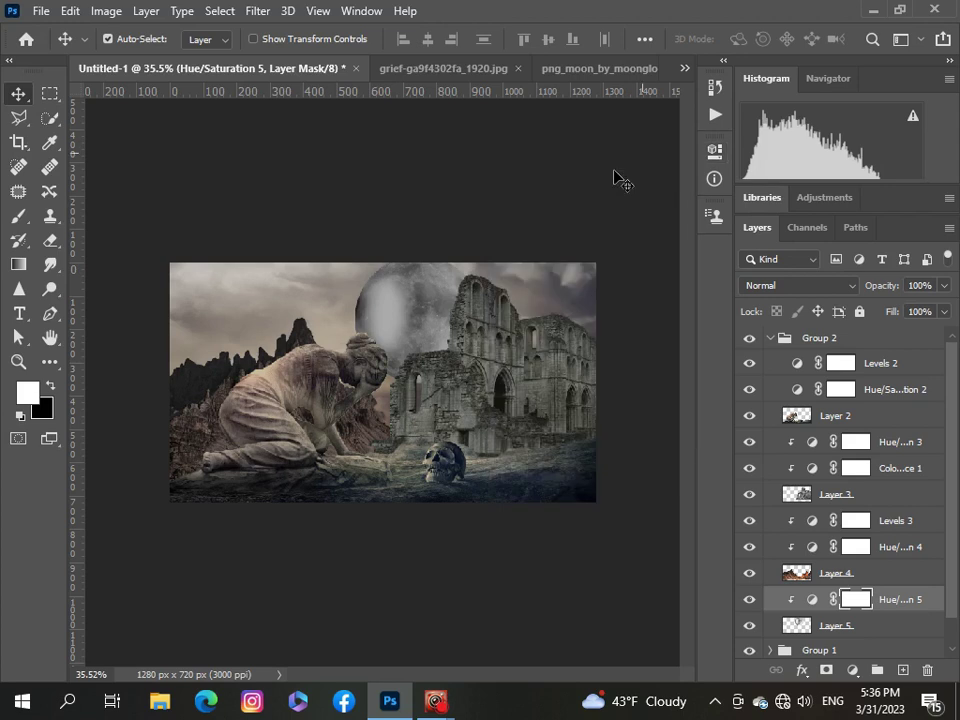
pyautogui.scroll(1, 425, 322)
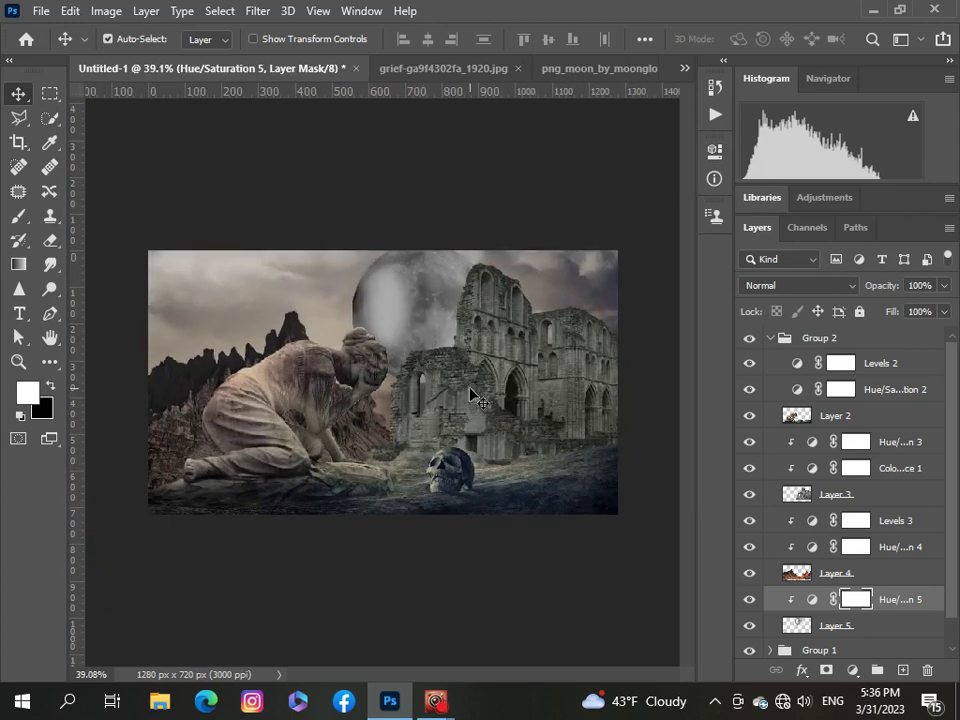
pyautogui.scroll(-3, 472, 395)
pyautogui.scroll(1, 485, 405)
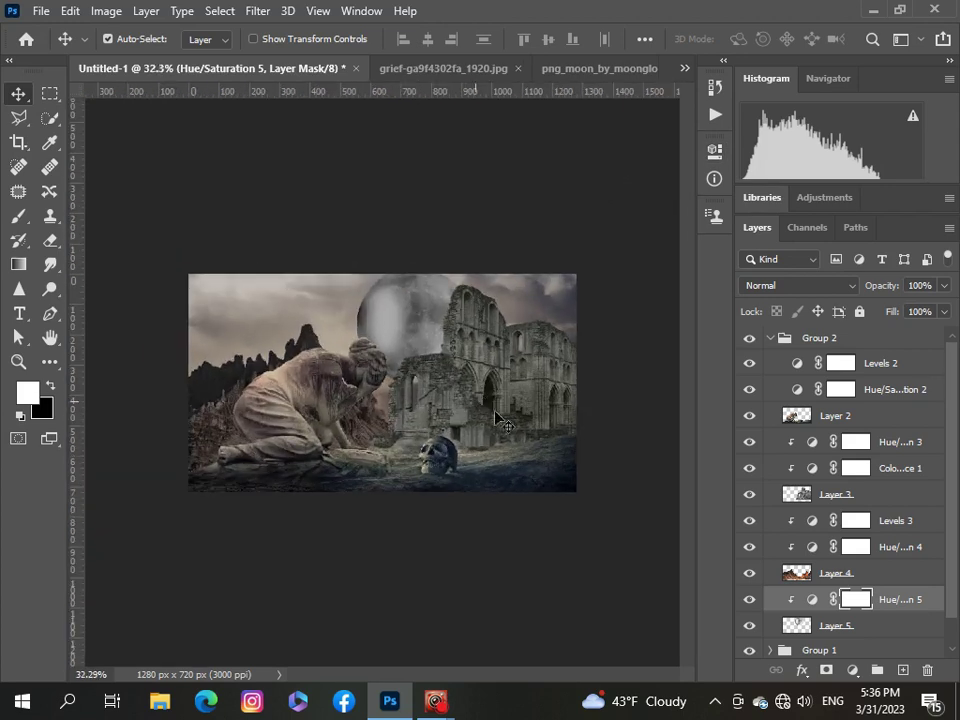
# Re-transform the moon smaller and higher beside the ruined tower, then collapse Group 2
pyautogui.hotkey('ctrl', 't')
pyautogui.press('Return')
pyautogui.click(793, 627)
pyautogui.hotkey('ctrl', 't')
pyautogui.moveTo(348, 271); pyautogui.dragTo(389, 300)
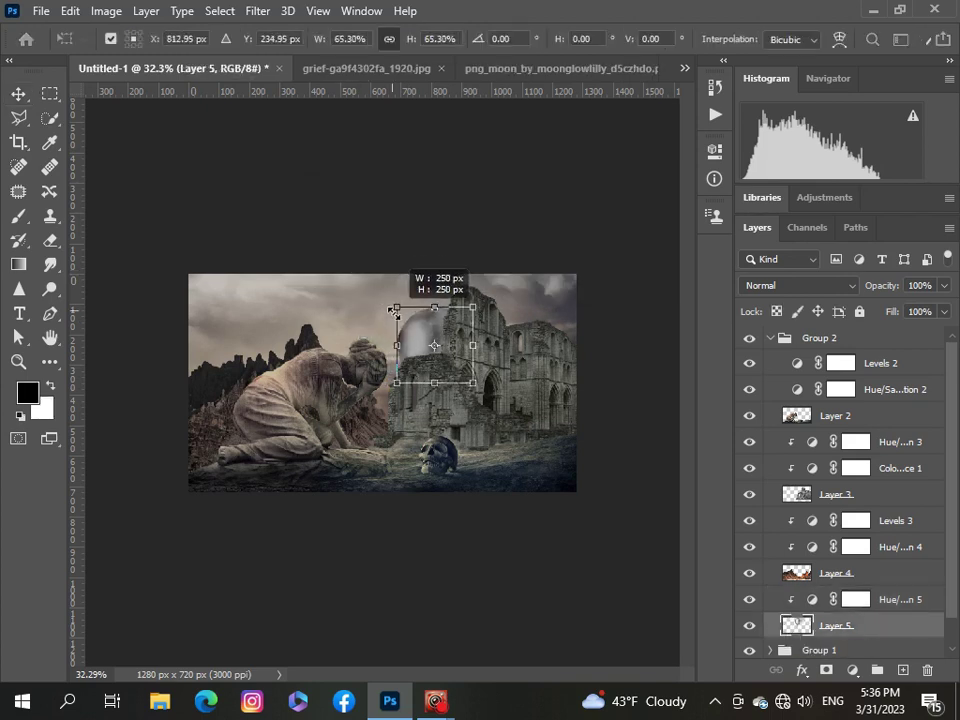
pyautogui.moveTo(428, 342); pyautogui.dragTo(398, 317)
pyautogui.moveTo(452, 355)
pyautogui.mouseDown()
pyautogui.moveTo(433, 341)
pyautogui.moveTo(453, 330)
pyautogui.mouseUp()
pyautogui.press('Return')
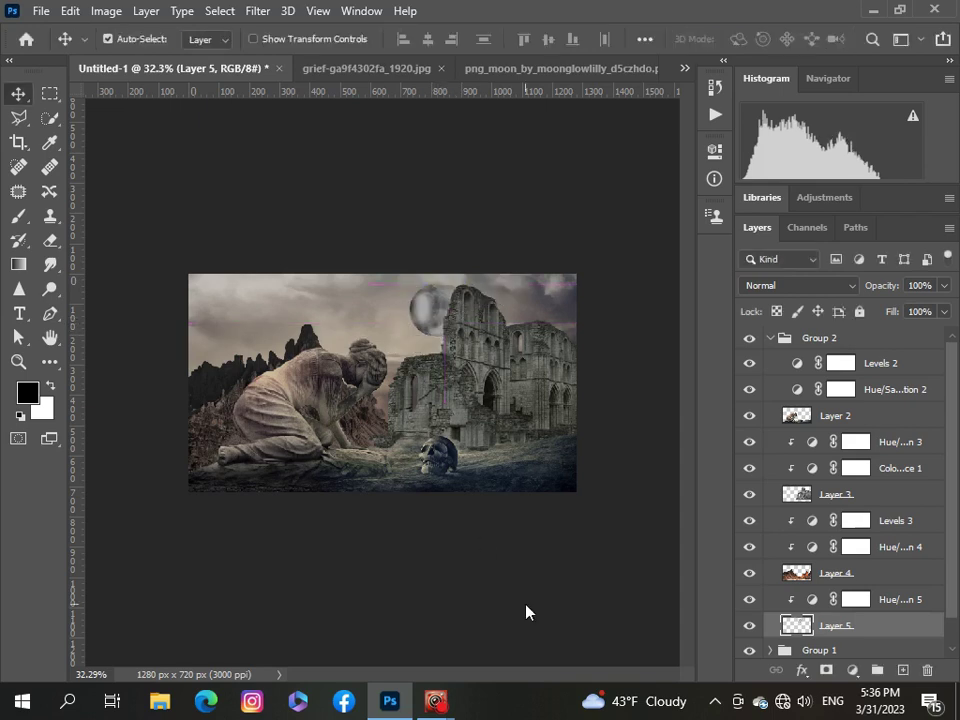
pyautogui.scroll(-1, 440, 410)
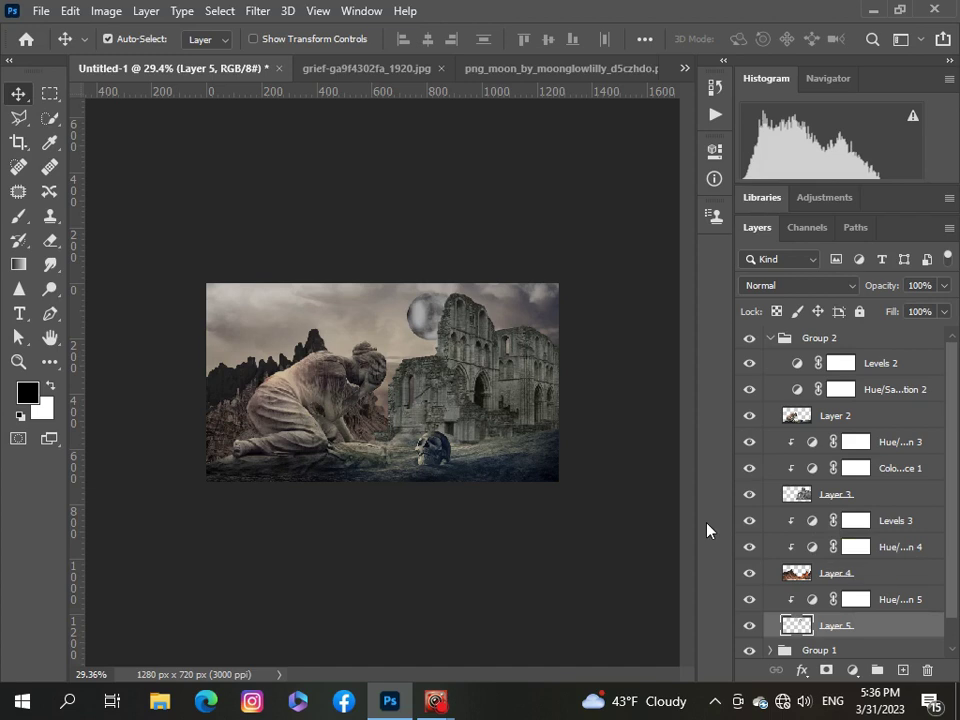
pyautogui.click(762, 337)
# Paste the birds into the composite and shrink the flock beside the moon
pyautogui.scroll(2, 180, 535)
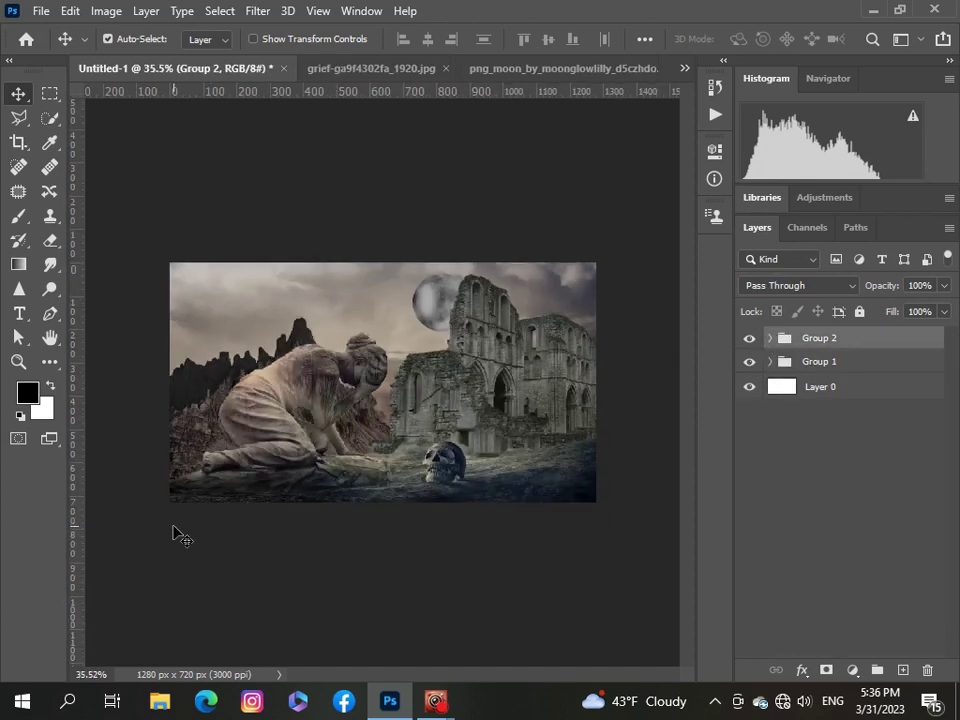
pyautogui.click(685, 68)
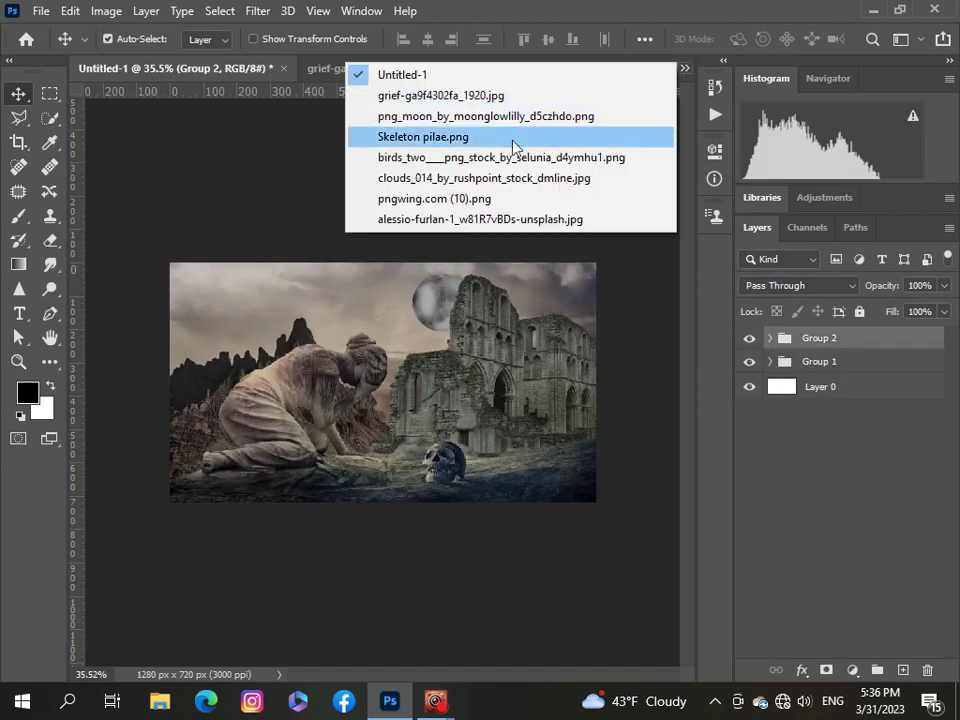
pyautogui.click(503, 158)
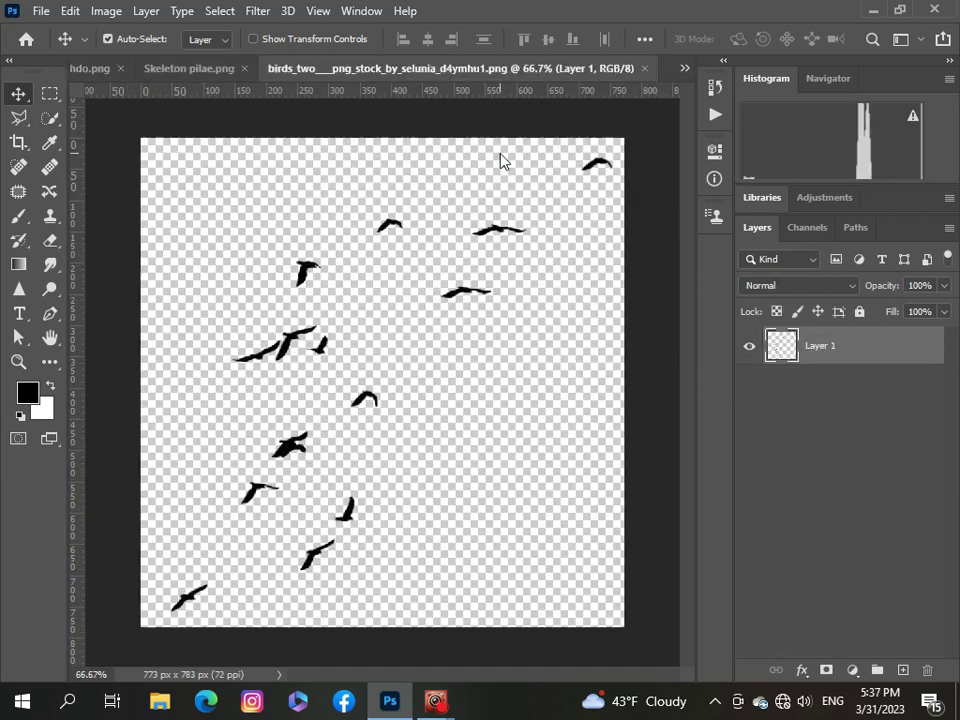
pyautogui.click(684, 69)
pyautogui.hotkey('ctrl', 'v')
pyautogui.moveTo(385, 345); pyautogui.dragTo(370, 355)
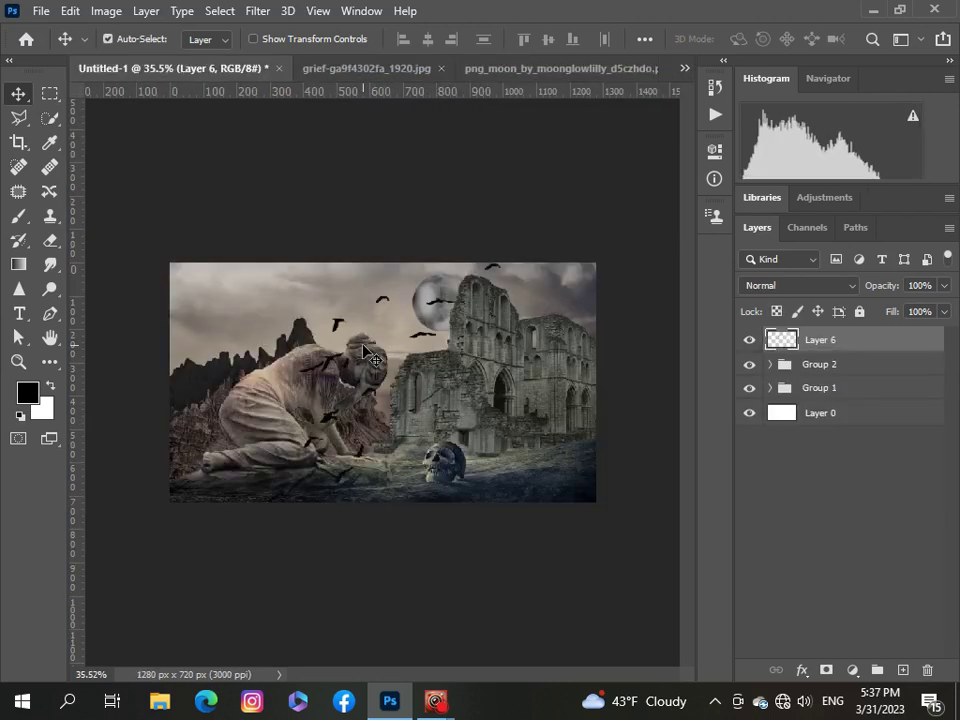
pyautogui.hotkey('ctrl', 't')
pyautogui.moveTo(500, 505); pyautogui.dragTo(388, 384)
pyautogui.moveTo(330, 320); pyautogui.dragTo(248, 320)
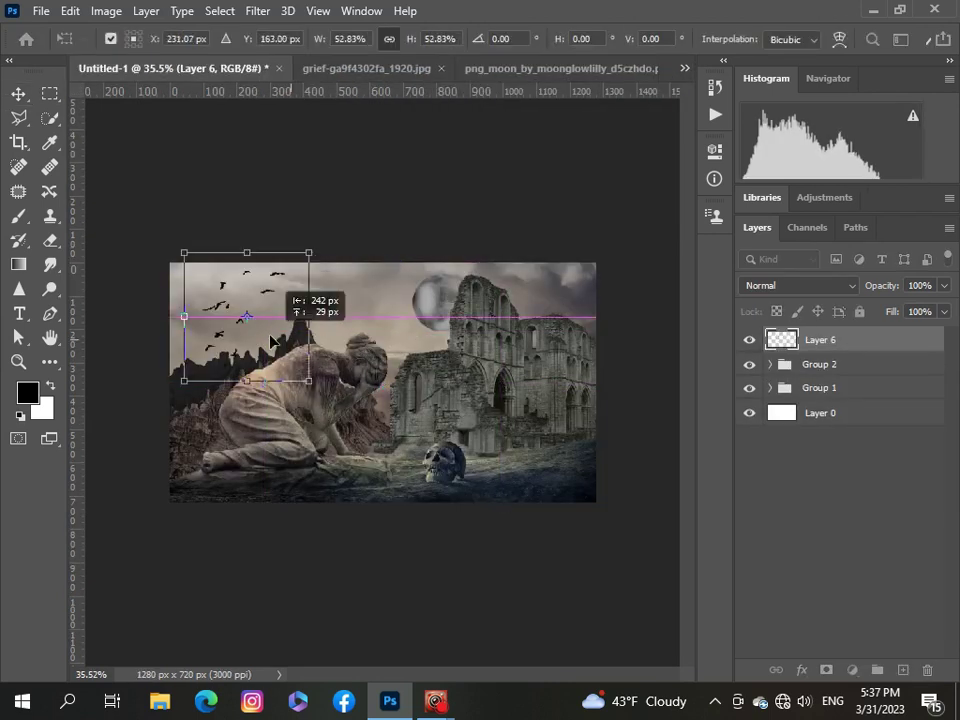
pyautogui.moveTo(246, 261)
pyautogui.mouseDown()
pyautogui.moveTo(241, 267)
pyautogui.moveTo(421, 300)
pyautogui.mouseUp()
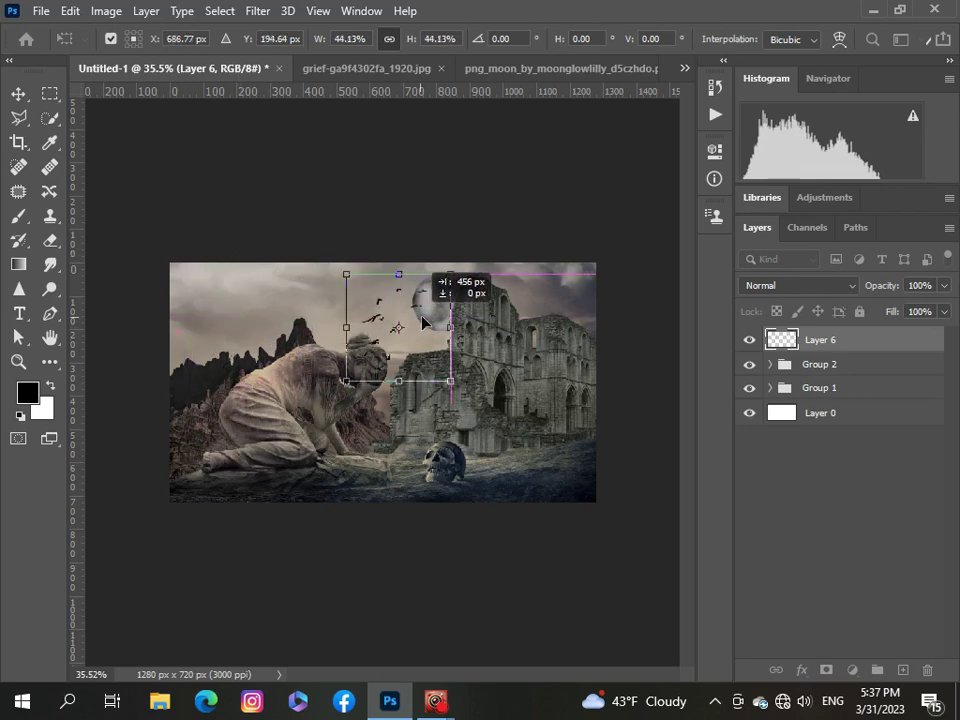
pyautogui.moveTo(343, 380)
pyautogui.mouseDown()
pyautogui.moveTo(353, 357)
pyautogui.moveTo(428, 292)
pyautogui.mouseUp()
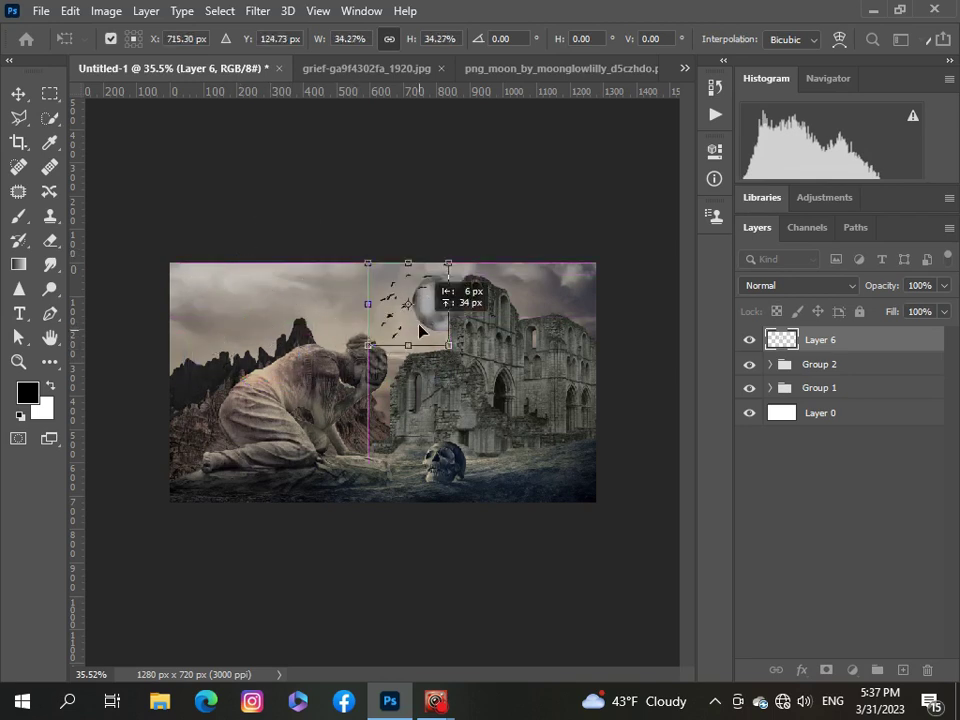
pyautogui.click(815, 495)
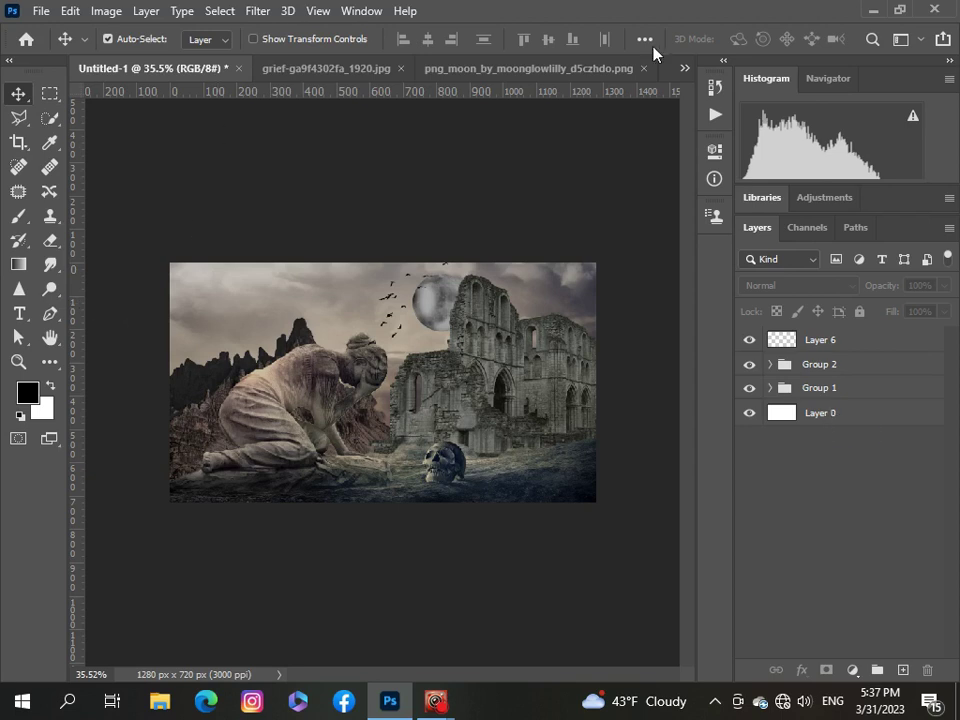
# Paste a second flock of birds and shrink it toward the top-left
pyautogui.click(684, 68)
pyautogui.click(522, 157)
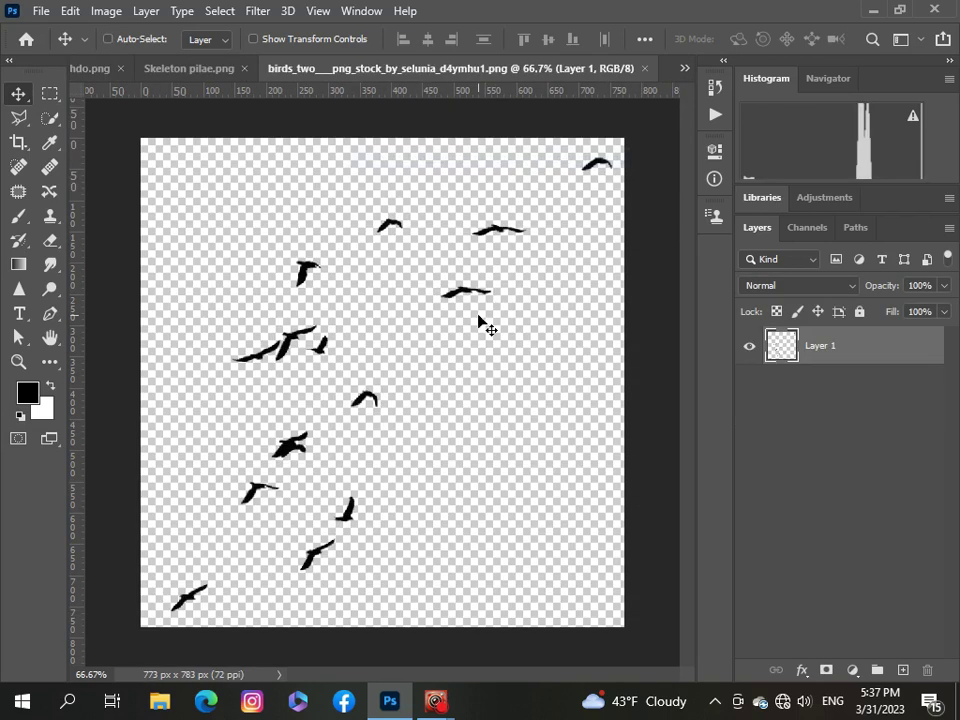
pyautogui.click(684, 68)
pyautogui.click(385, 79)
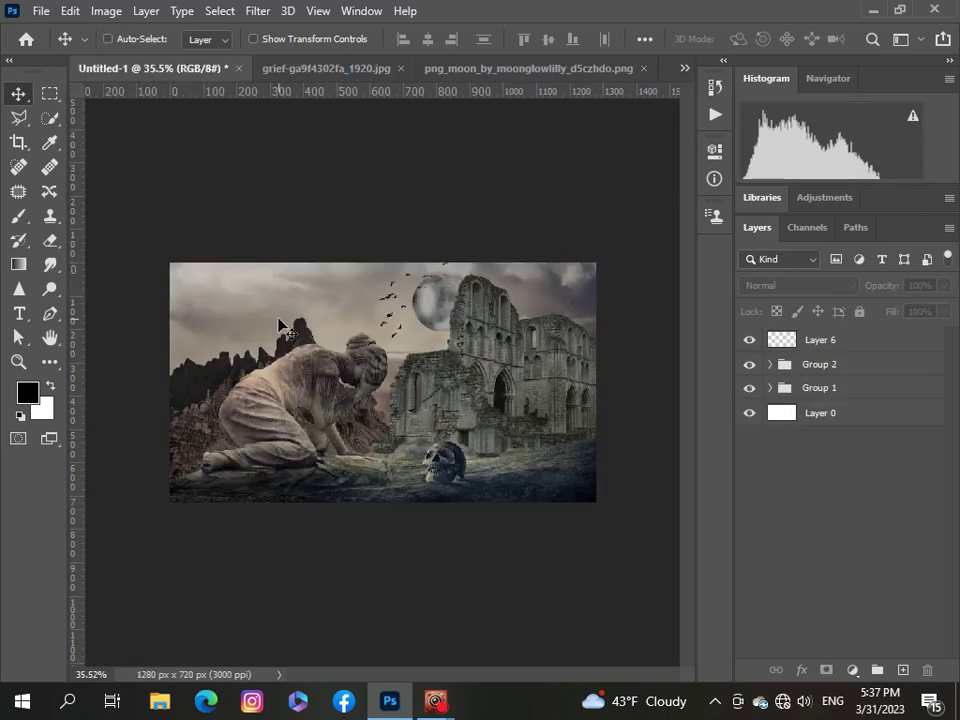
pyautogui.hotkey('ctrl', 'v')
pyautogui.hotkey('ctrl', 't')
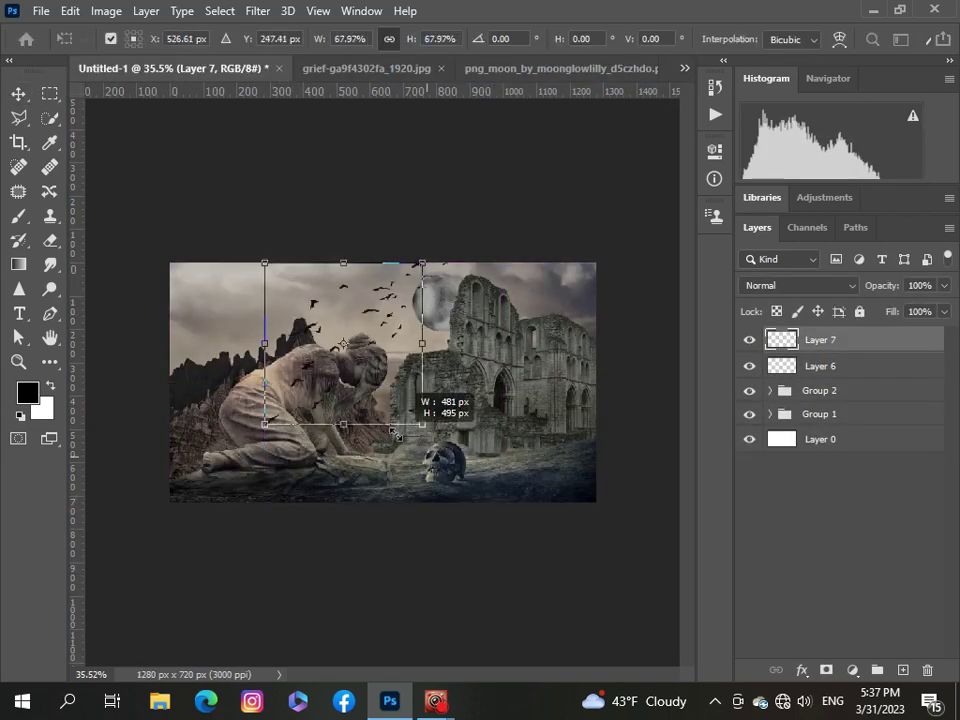
pyautogui.moveTo(501, 493); pyautogui.dragTo(374, 375)
pyautogui.moveTo(348, 334); pyautogui.dragTo(265, 329)
pyautogui.moveTo(284, 264); pyautogui.dragTo(281, 268)
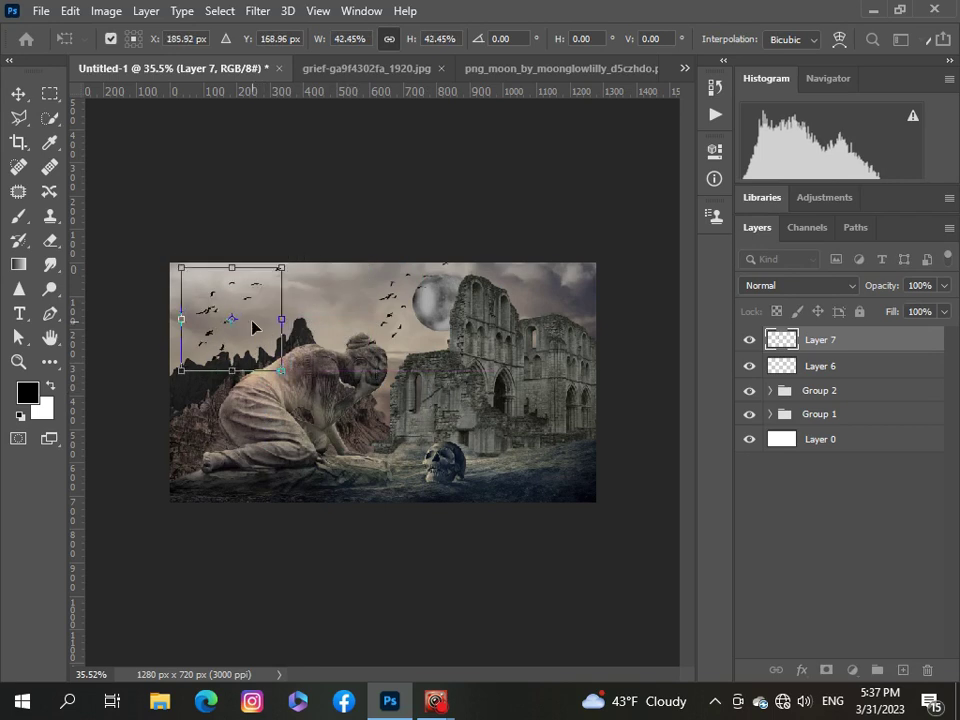
# Try a horizontal flip on the second flock, revert it, and settle it top-left above the mountains
pyautogui.rightClick(253, 321)
pyautogui.click(310, 640)
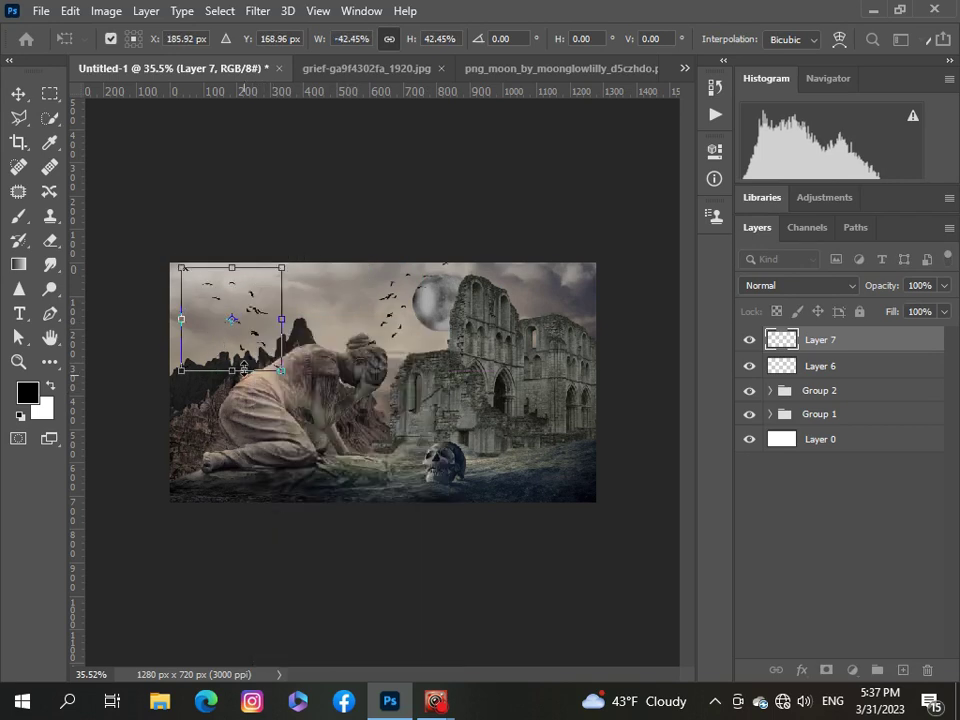
pyautogui.rightClick(255, 330)
pyautogui.click(300, 317)
pyautogui.moveTo(255, 332); pyautogui.dragTo(272, 328)
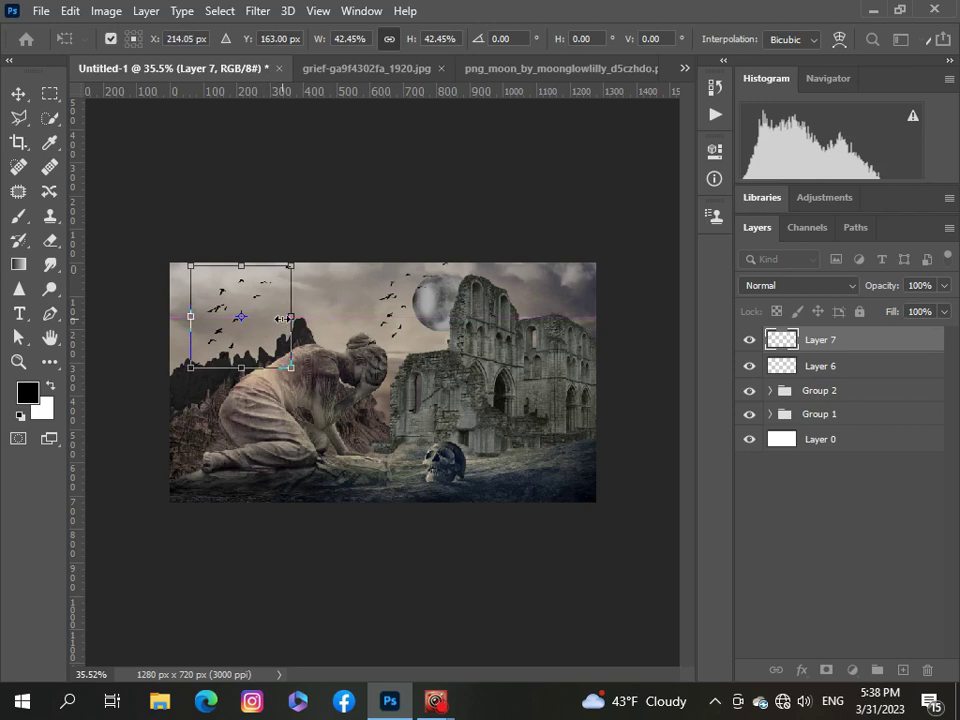
pyautogui.moveTo(298, 265); pyautogui.dragTo(291, 271)
pyautogui.moveTo(270, 335); pyautogui.dragTo(248, 329)
pyautogui.press('Return')
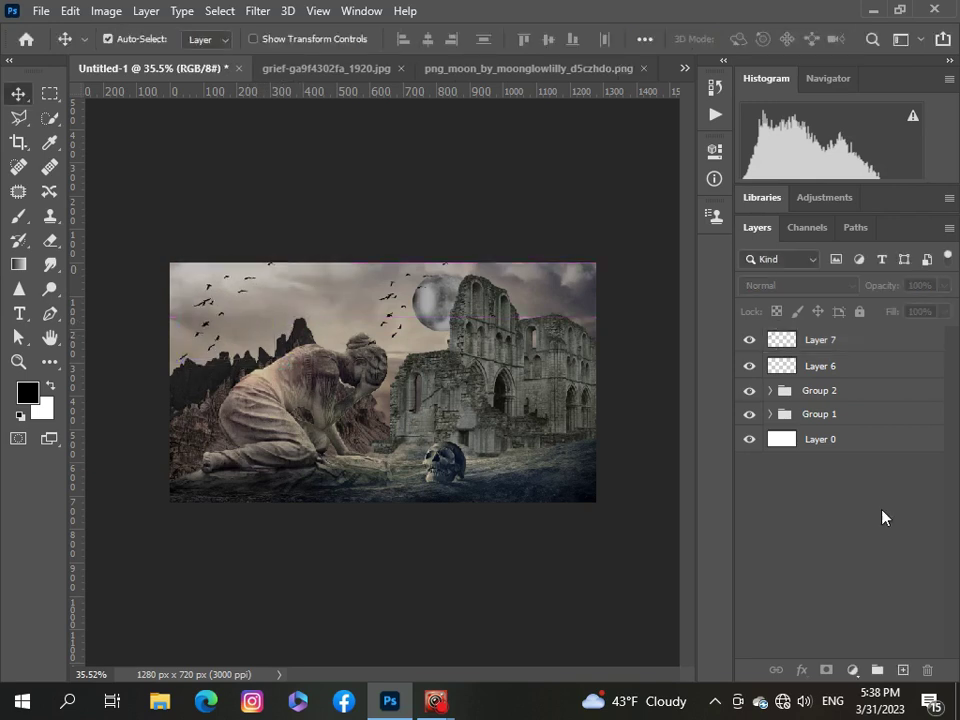
pyautogui.scroll(-2, 553, 350)
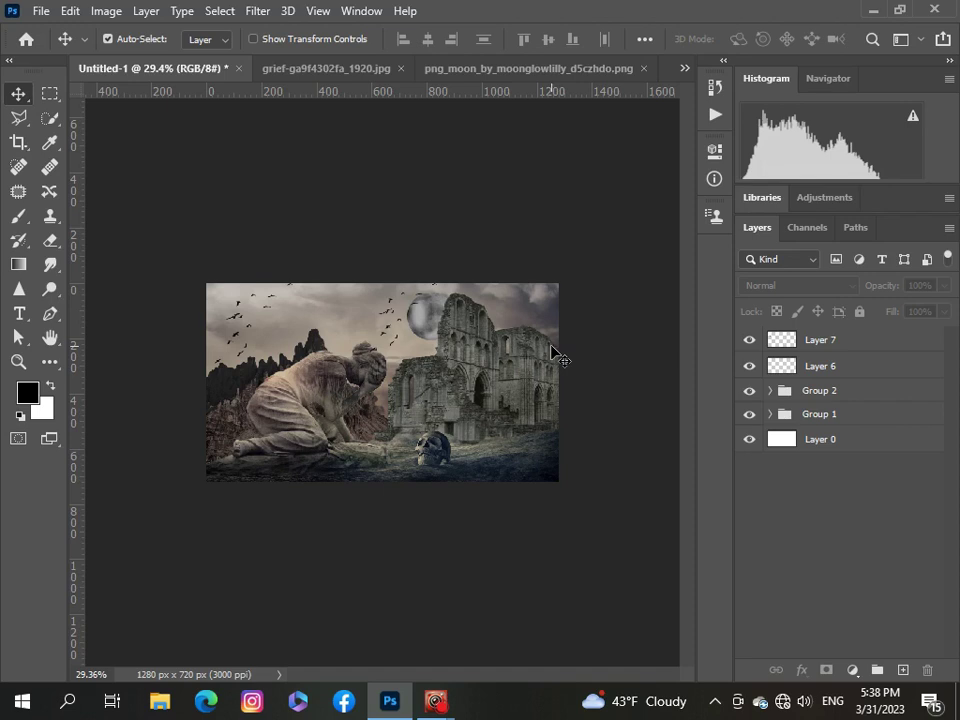
# Paste the skull pile from Skeleton pilae.png into the composite as a new layer
pyautogui.click(684, 68)
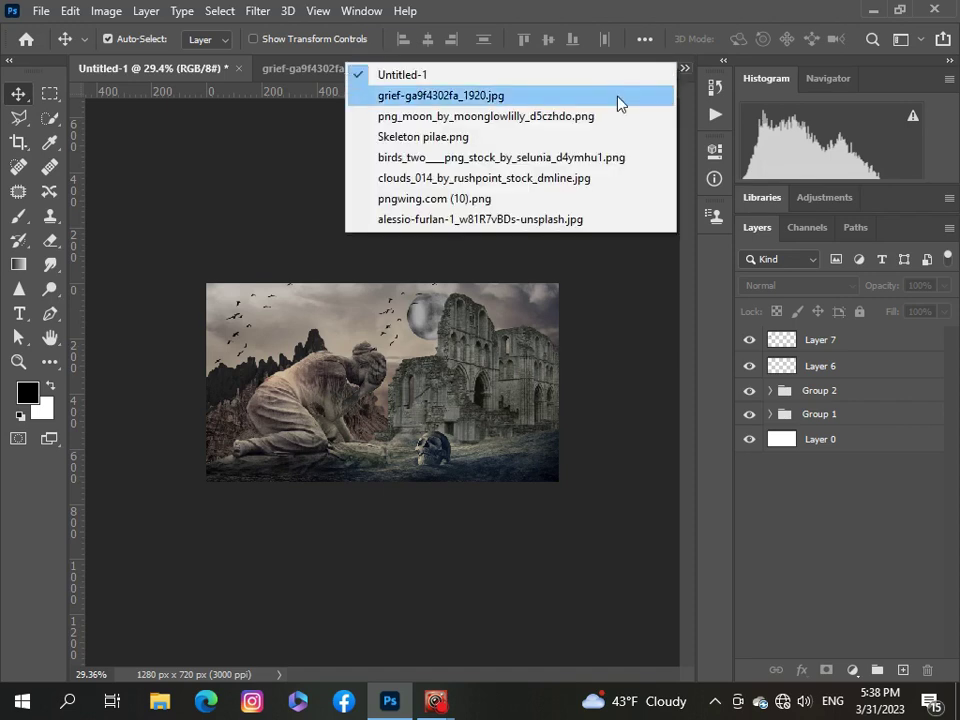
pyautogui.click(480, 135)
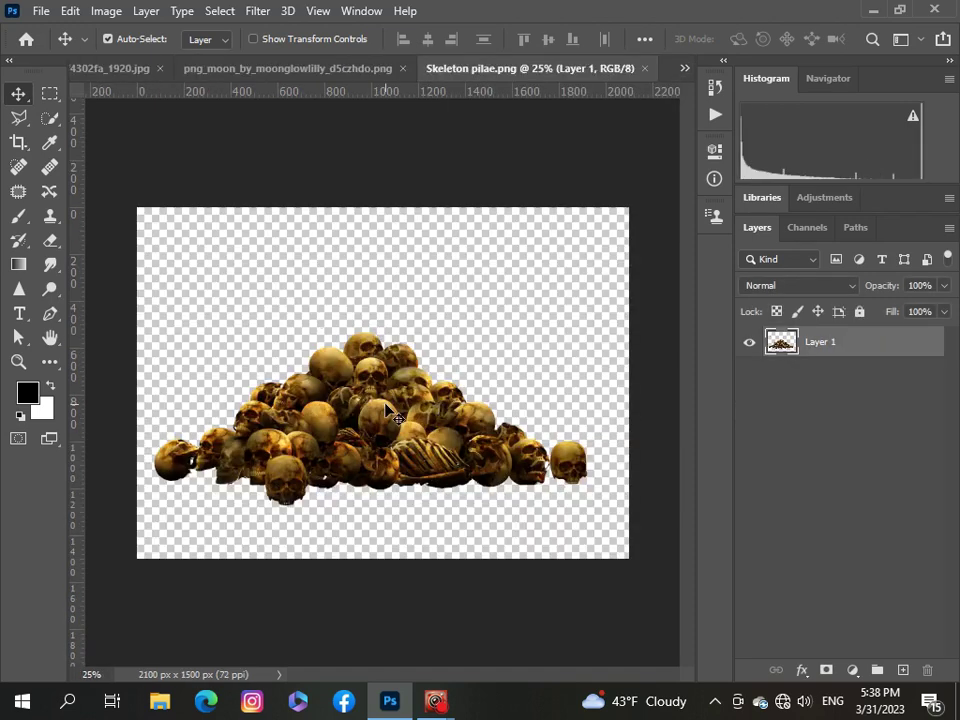
pyautogui.click(680, 75)
pyautogui.click(455, 59)
pyautogui.hotkey('ctrl', 'v')
# Scale the skull pile to about 33.63% and place it in the bottom-left corner
pyautogui.hotkey('ctrl', 't')
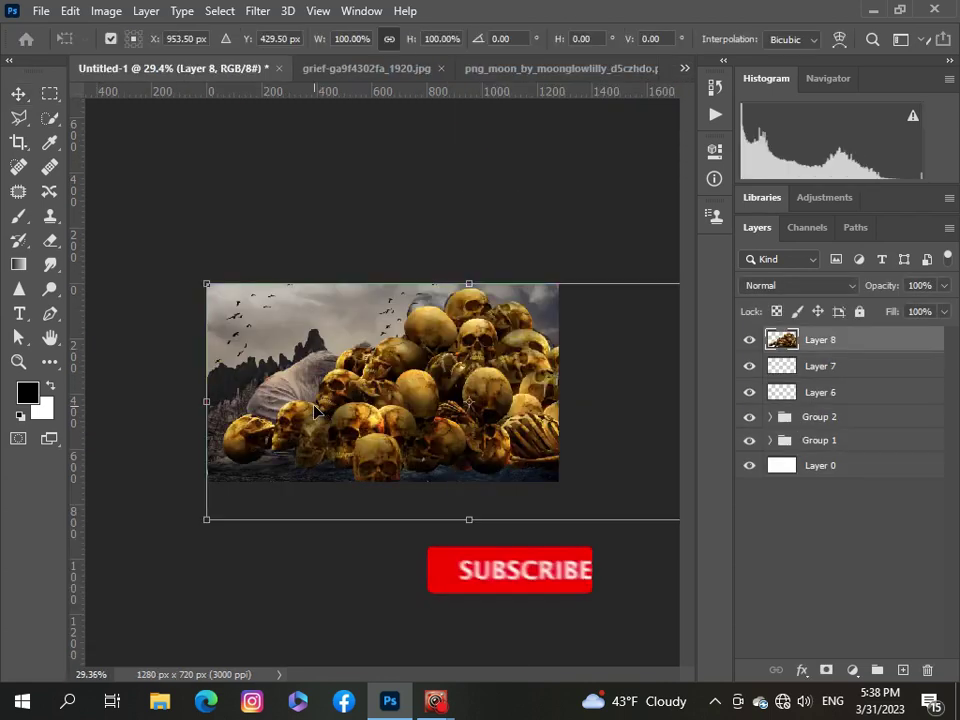
pyautogui.hotkey('ctrl', '-')
pyautogui.hotkey('ctrl', '-')
pyautogui.moveTo(579, 457)
pyautogui.mouseDown()
pyautogui.moveTo(423, 414)
pyautogui.moveTo(378, 450)
pyautogui.mouseUp()
pyautogui.hotkey('ctrl', '+')
pyautogui.hotkey('ctrl', '+')
pyautogui.moveTo(258, 497); pyautogui.dragTo(226, 506)
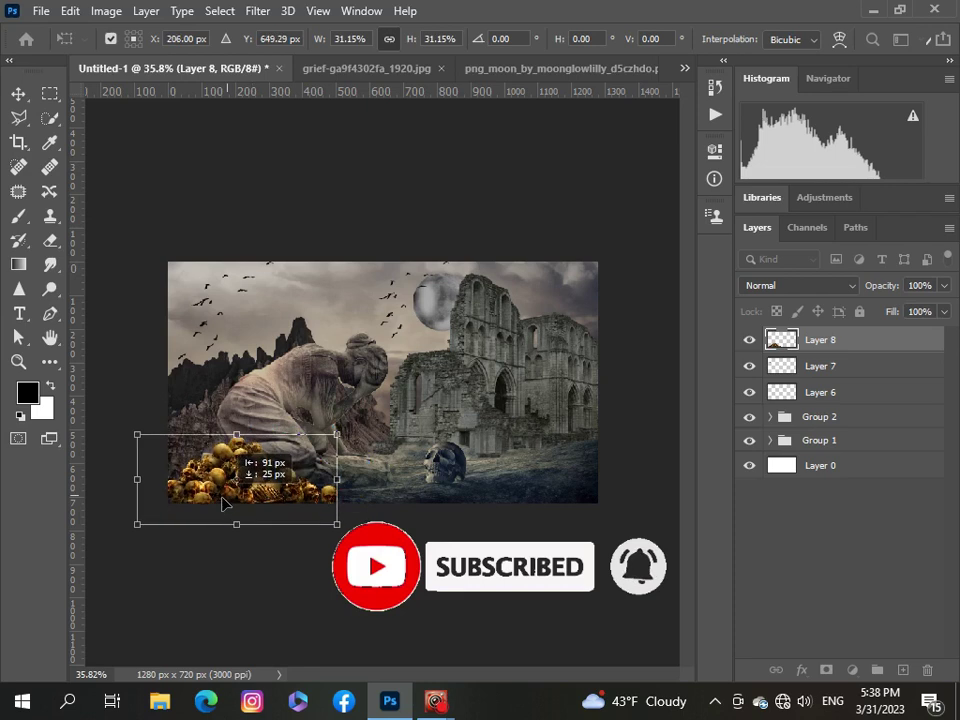
pyautogui.moveTo(337, 479); pyautogui.dragTo(354, 481)
pyautogui.moveTo(305, 509)
pyautogui.mouseDown()
pyautogui.moveTo(296, 497)
pyautogui.moveTo(284, 508)
pyautogui.moveTo(309, 500)
pyautogui.mouseUp()
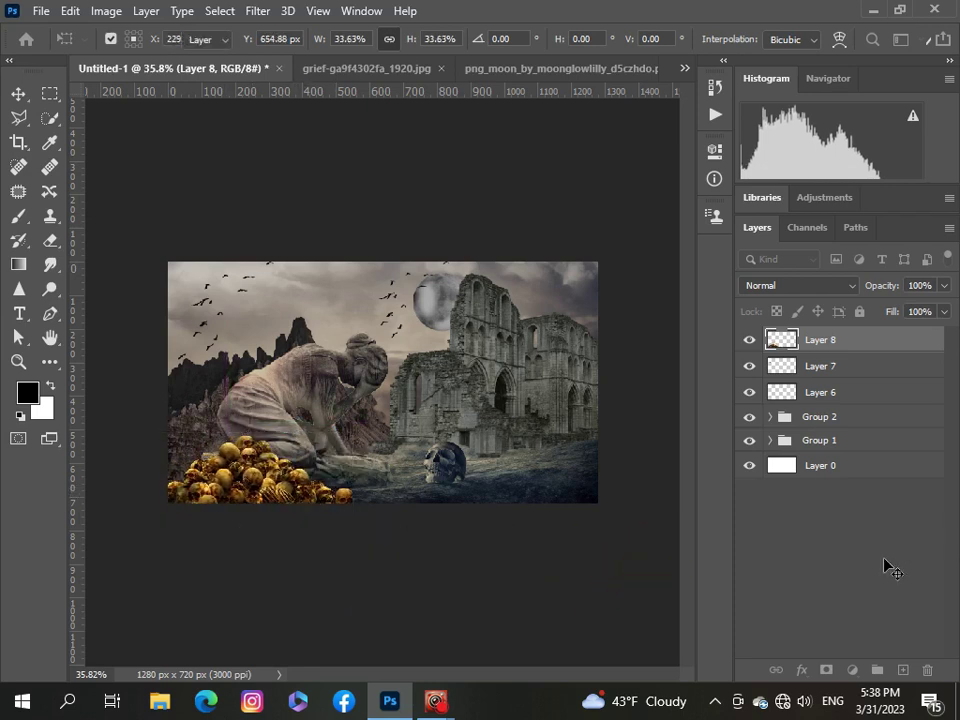
pyautogui.press('Return')
# Add a clipped Hue/Saturation layer to the skull pile with Saturation -81 and Lightness -16
pyautogui.click(852, 670)
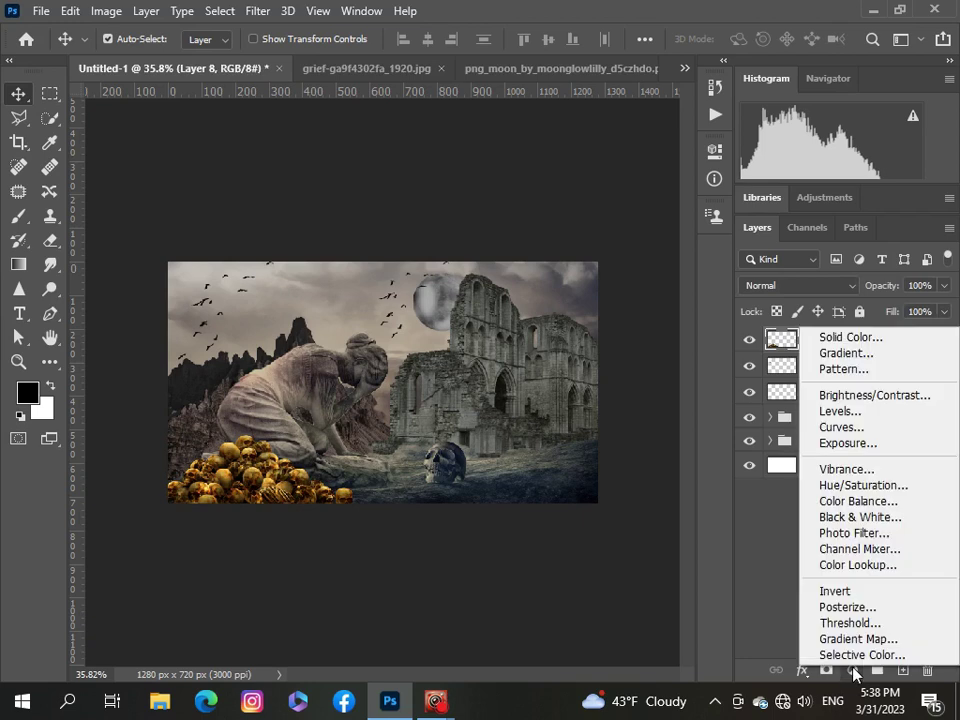
pyautogui.click(860, 485)
pyautogui.moveTo(577, 318); pyautogui.dragTo(520, 333)
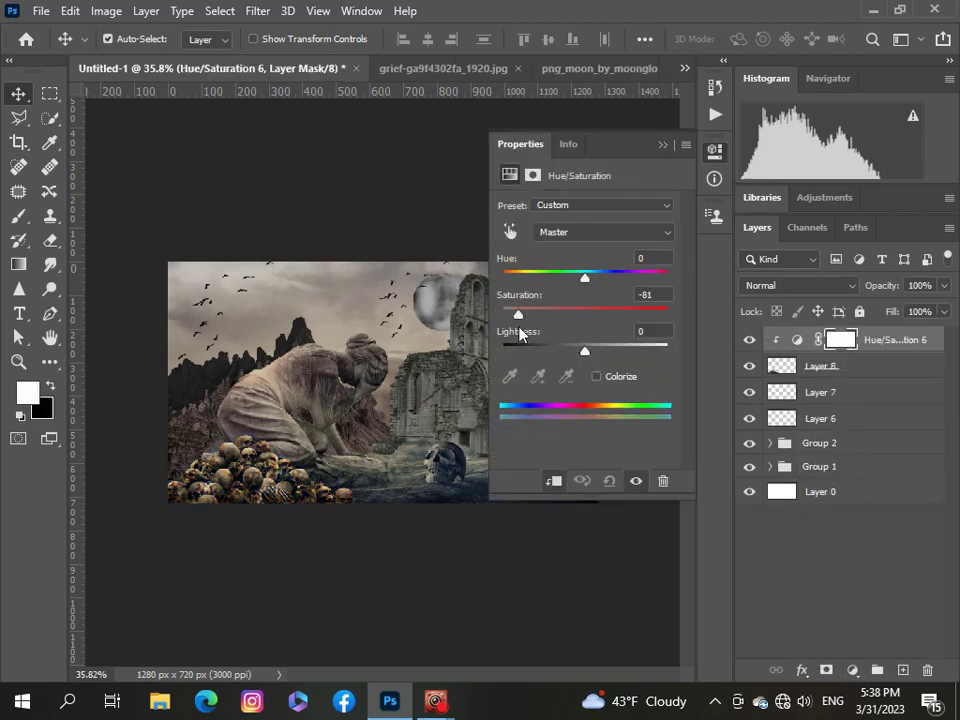
pyautogui.scroll(-3, 418, 514)
pyautogui.scroll(-3, 500, 440)
pyautogui.scroll(5, 589, 368)
pyautogui.moveTo(585, 351); pyautogui.dragTo(571, 351)
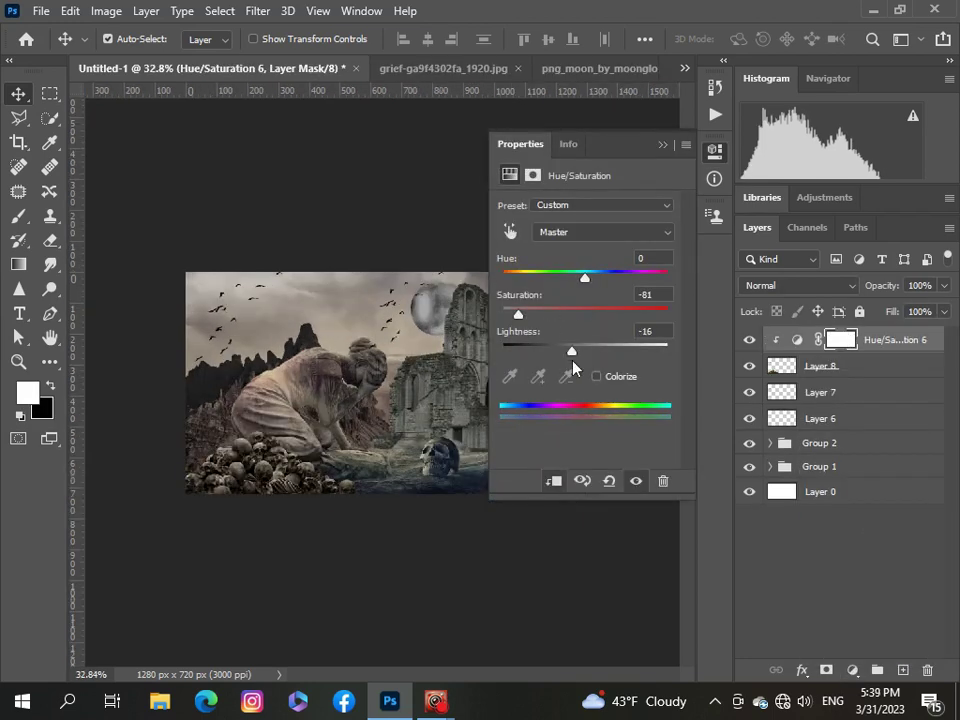
pyautogui.click(662, 145)
pyautogui.scroll(1, 482, 549)
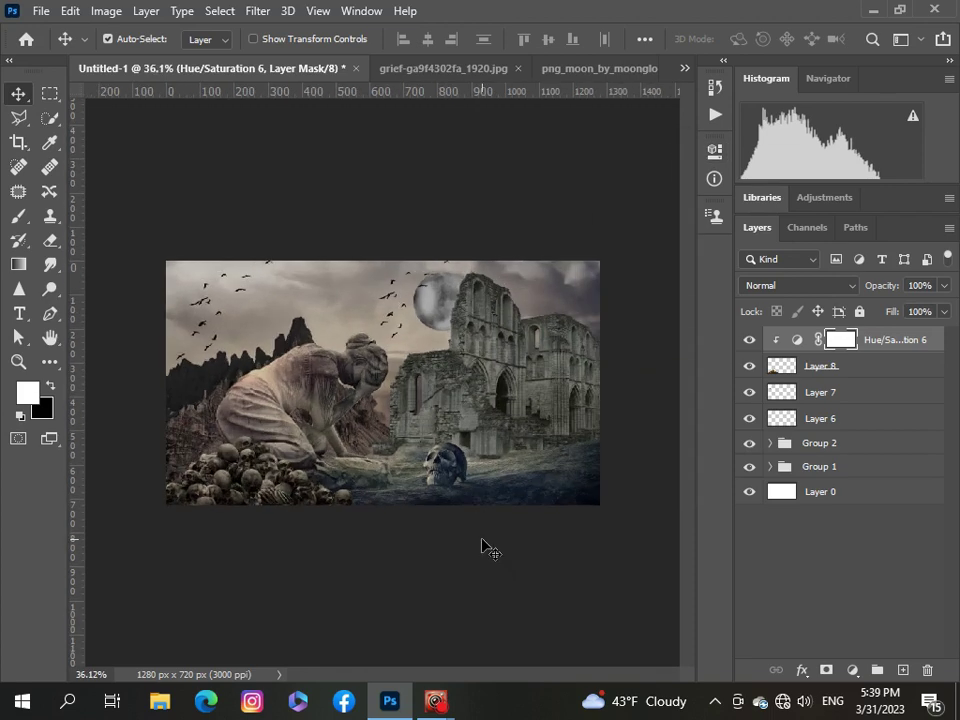
pyautogui.scroll(2, 482, 546)
pyautogui.scroll(-1, 482, 549)
# Add a Levels adjustment layer clipped to the skull pile
pyautogui.click(851, 670)
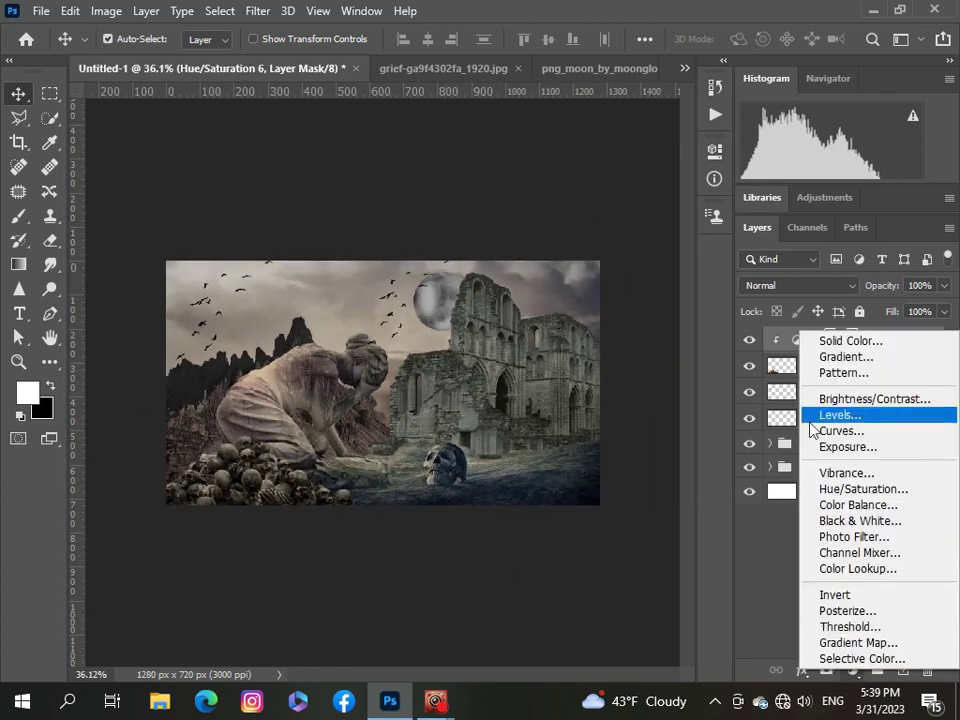
pyautogui.click(830, 411)
pyautogui.click(528, 343)
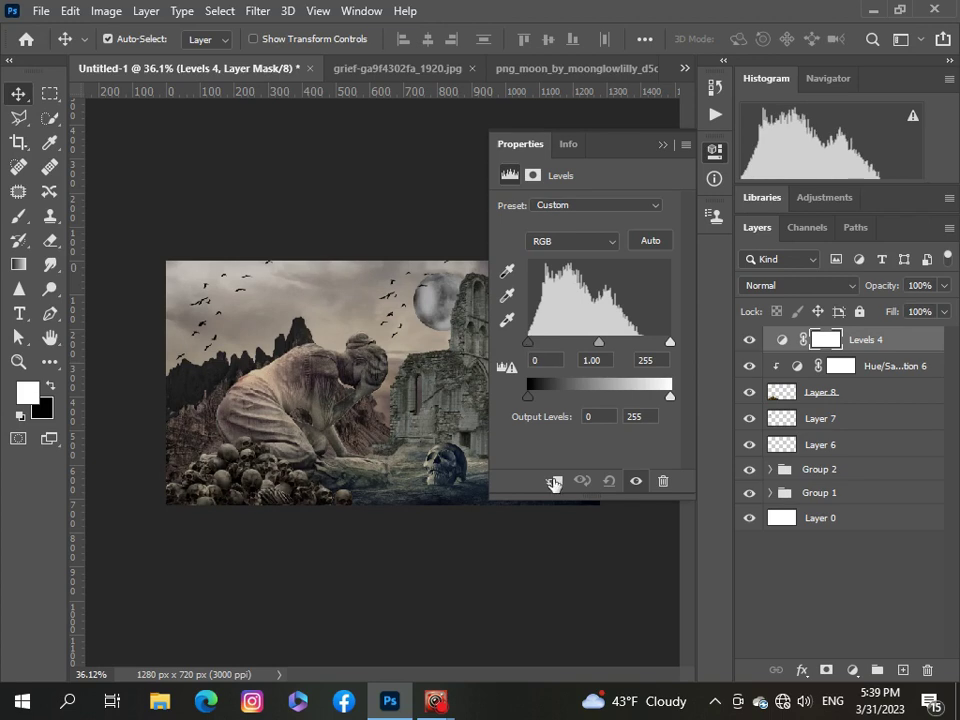
pyautogui.click(554, 481)
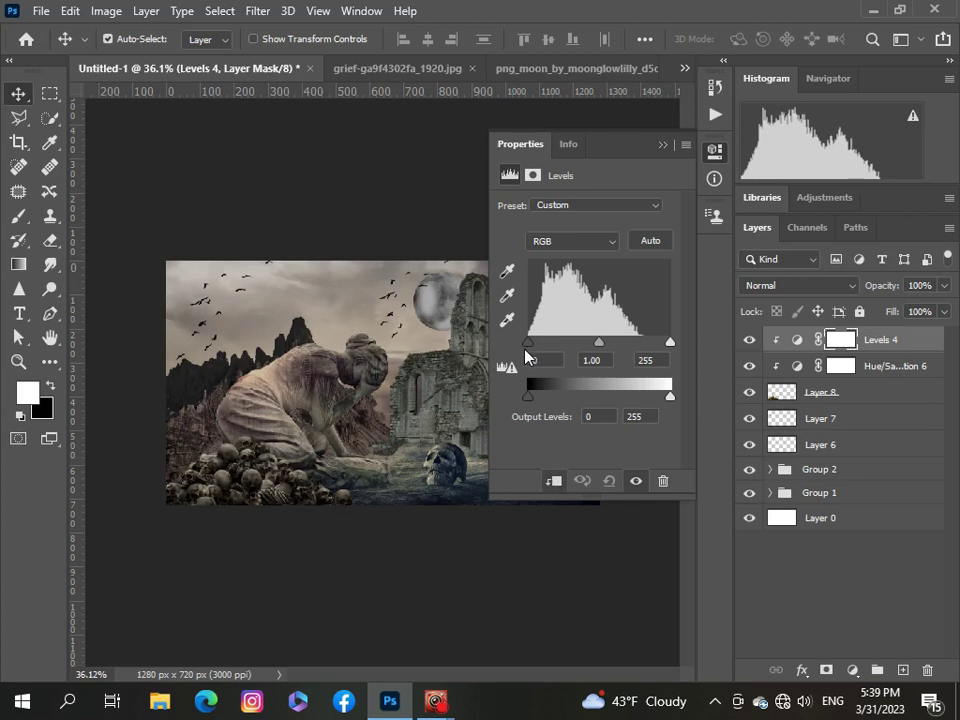
pyautogui.click(662, 144)
pyautogui.scroll(-2, 499, 574)
pyautogui.scroll(3, 499, 574)
pyautogui.scroll(-1, 499, 574)
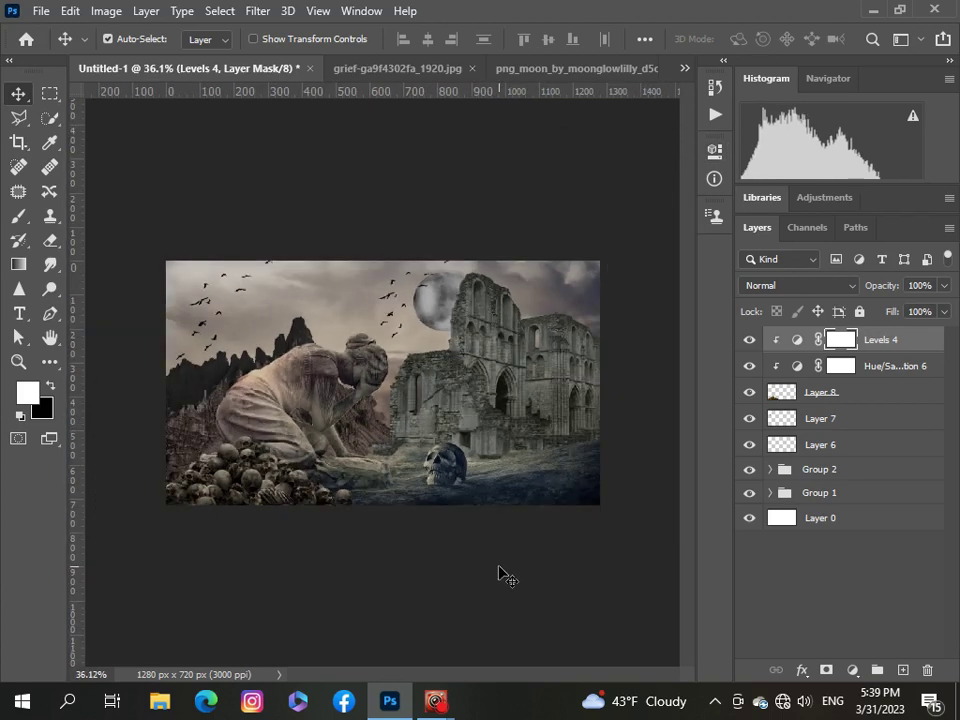
pyautogui.scroll(-1, 499, 574)
# Move the Layer 8 skull pile lower along the bottom edge of the scene
pyautogui.click(781, 397)
pyautogui.moveTo(253, 476); pyautogui.dragTo(268, 476)
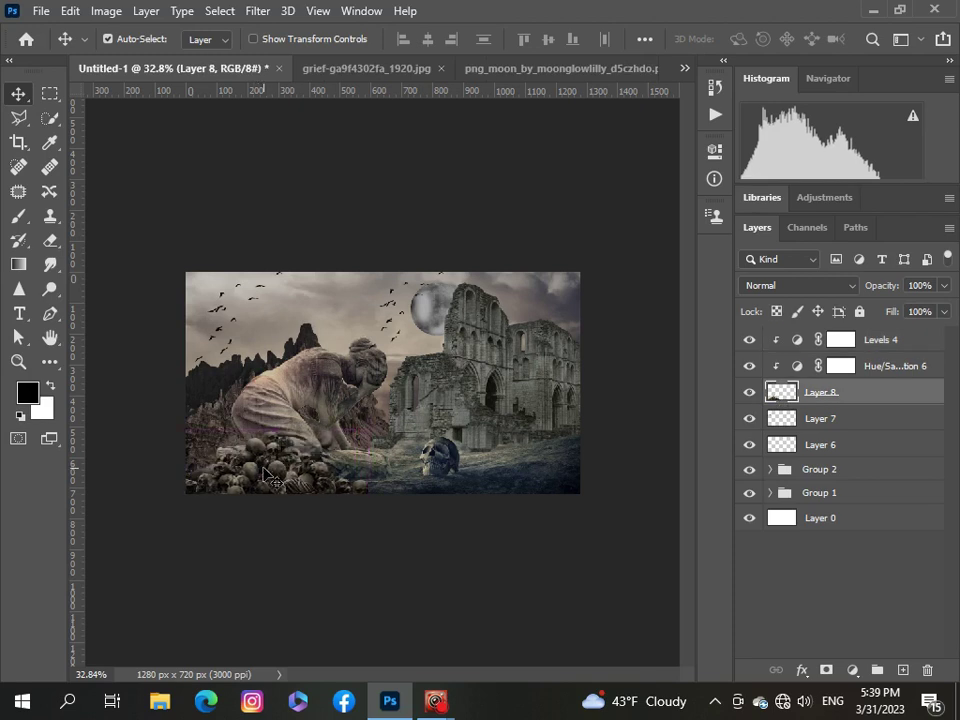
pyautogui.moveTo(266, 478)
pyautogui.mouseDown()
pyautogui.moveTo(256, 465)
pyautogui.moveTo(260, 472)
pyautogui.mouseUp()
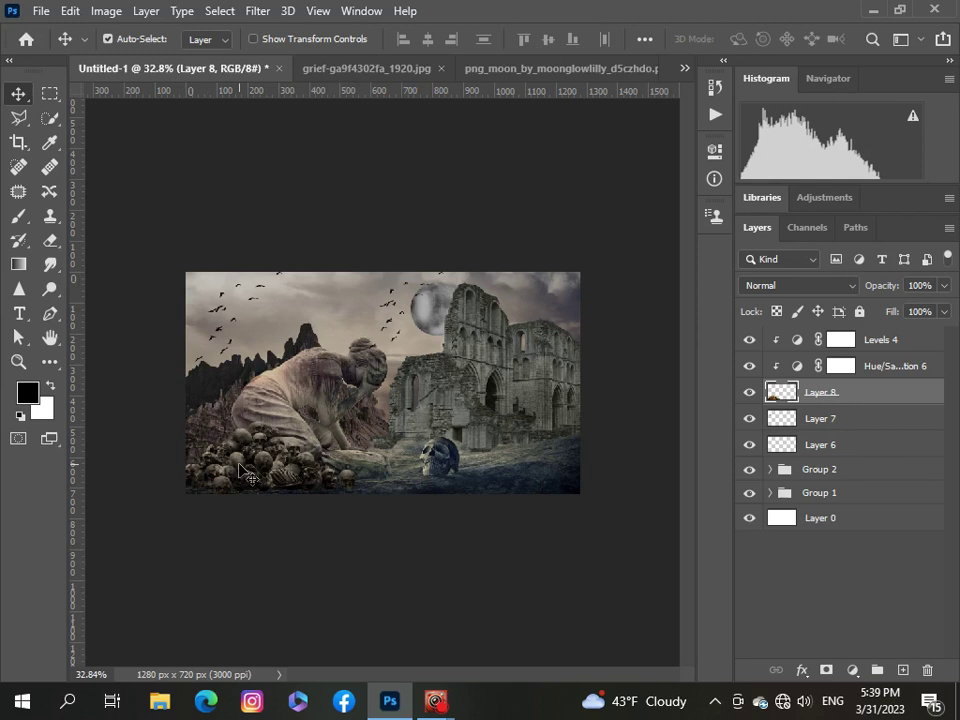
pyautogui.moveTo(238, 466); pyautogui.dragTo(244, 476)
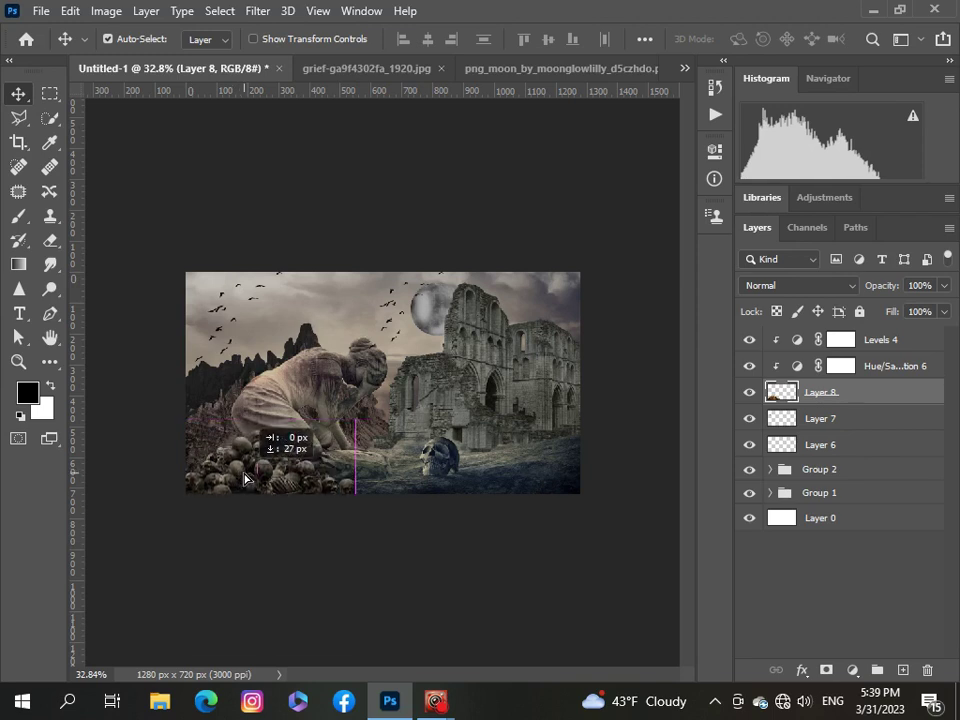
pyautogui.moveTo(244, 474); pyautogui.dragTo(288, 484)
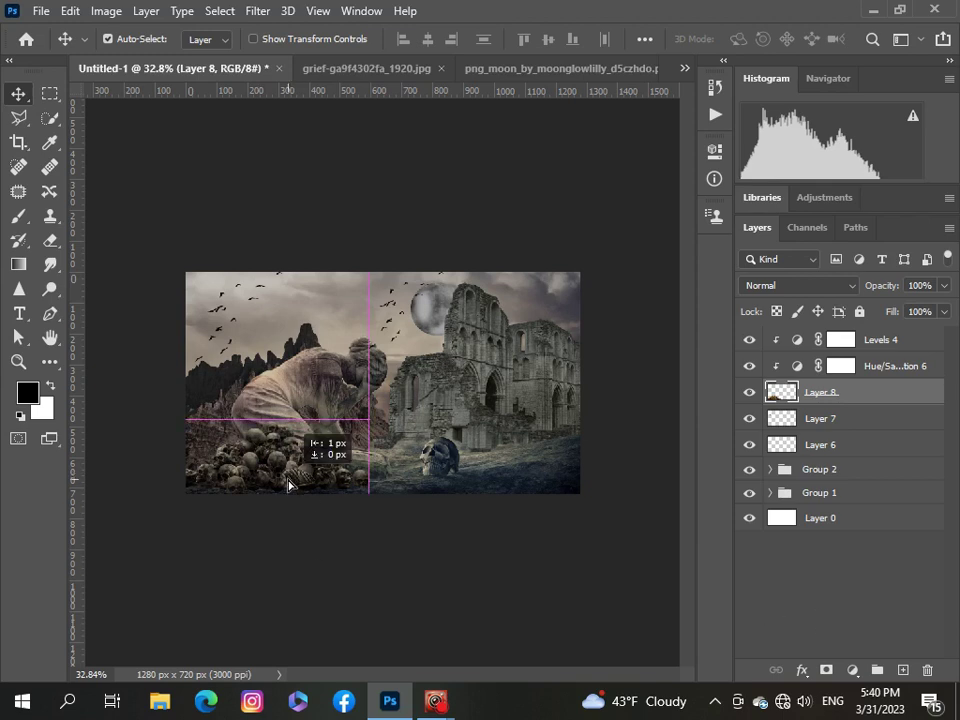
pyautogui.click(760, 598)
pyautogui.scroll(-2, 257, 551)
pyautogui.scroll(2, 300, 506)
pyautogui.scroll(-1, 300, 508)
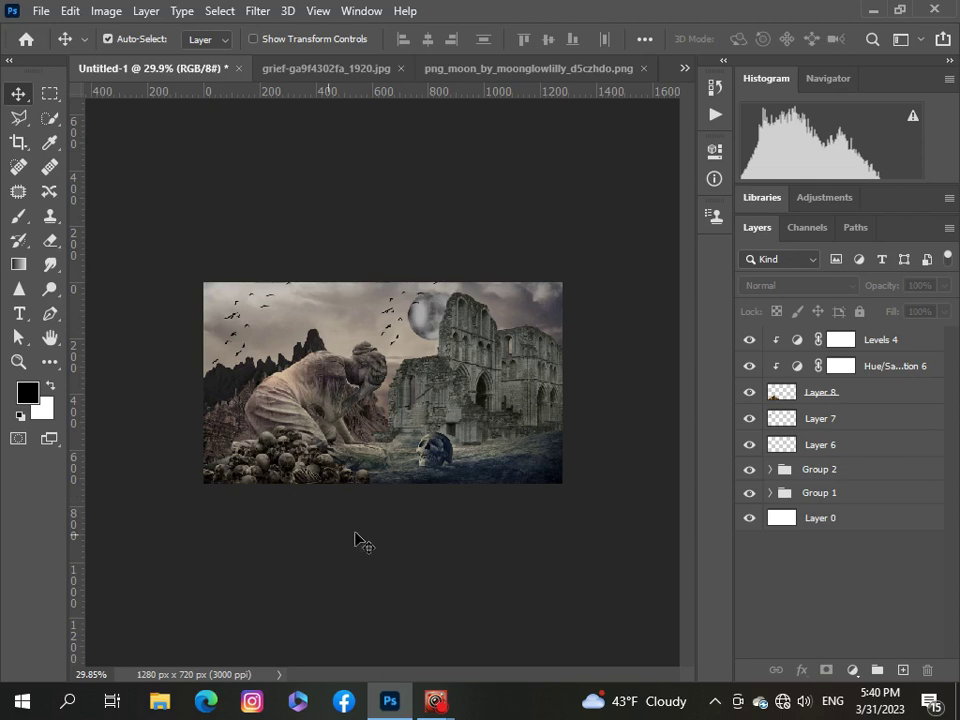
# Group the layers from Levels 4 down to Layer 6 into Group 3
pyautogui.click(934, 341)
pyautogui.keyDown('shift'); pyautogui.click(934, 370); pyautogui.keyUp('shift')
pyautogui.keyDown('shift'); pyautogui.click(911, 396); pyautogui.keyUp('shift')
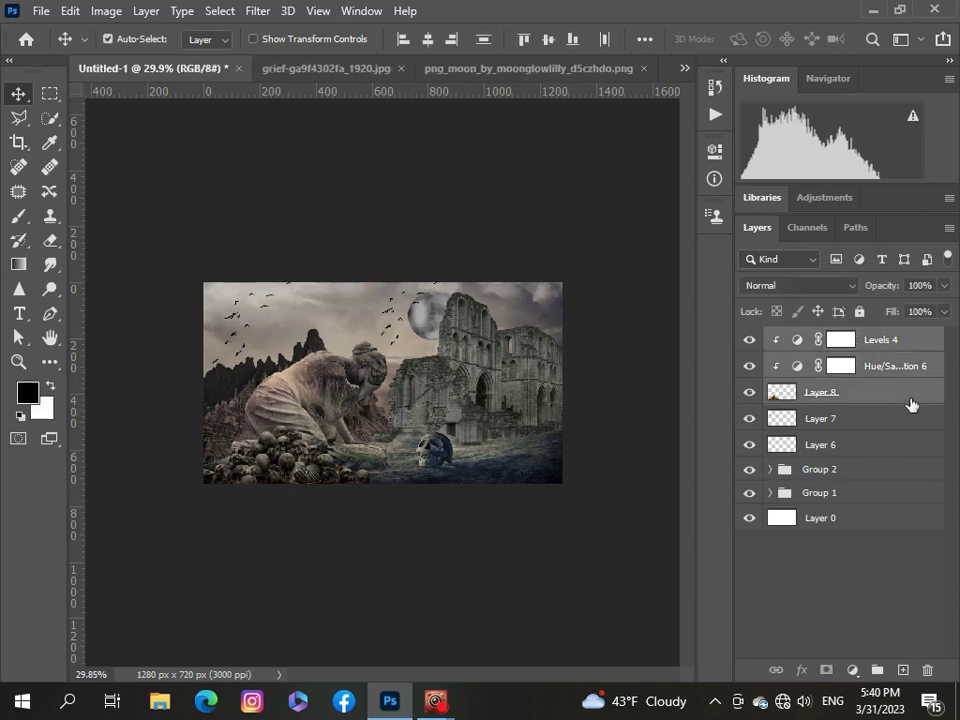
pyautogui.keyDown('shift'); pyautogui.click(899, 446); pyautogui.keyUp('shift')
pyautogui.hotkey('ctrl', 'g')
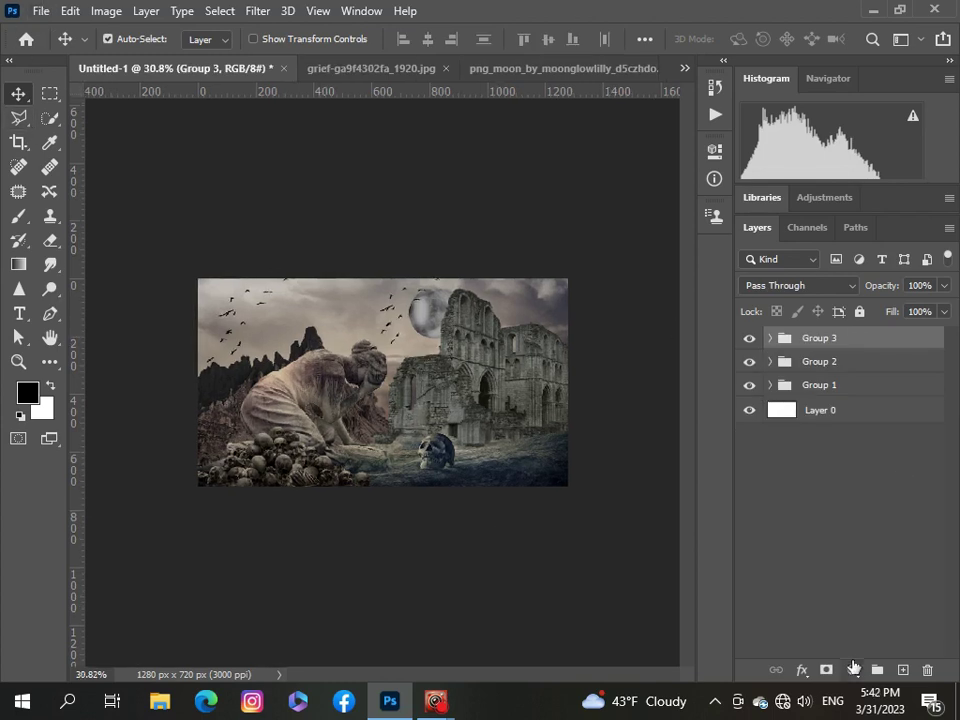
# Add a scene-wide Hue/Saturation layer: Hue +2, Saturation -15, Lightness -11
pyautogui.click(853, 669)
pyautogui.click(827, 482)
pyautogui.press('x')
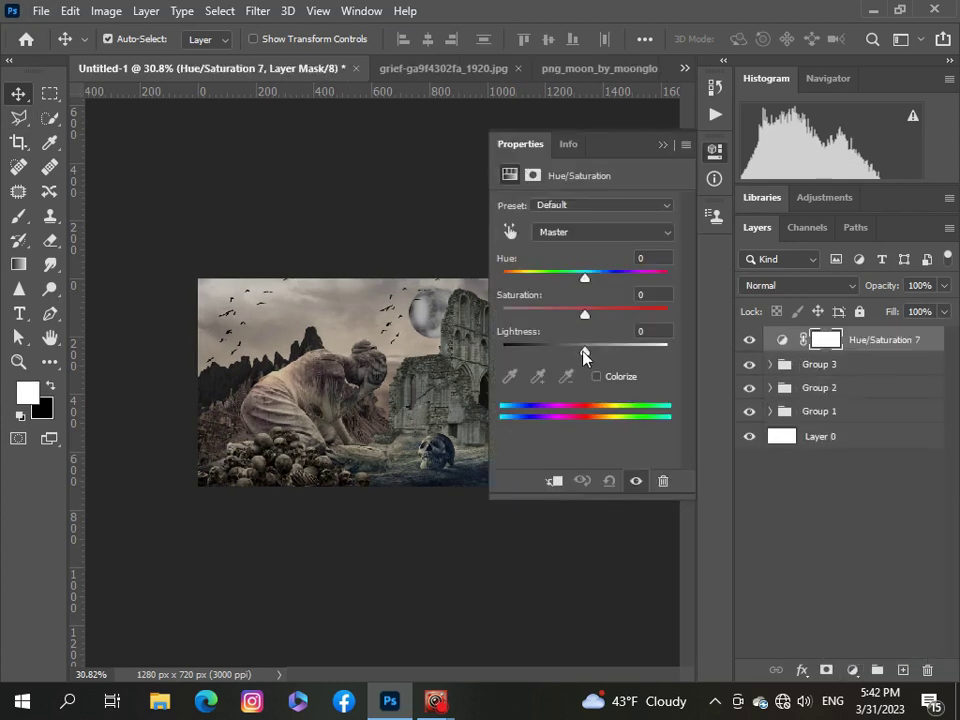
pyautogui.moveTo(585, 352)
pyautogui.mouseDown()
pyautogui.moveTo(576, 352)
pyautogui.moveTo(570, 322)
pyautogui.moveTo(589, 290)
pyautogui.mouseUp()
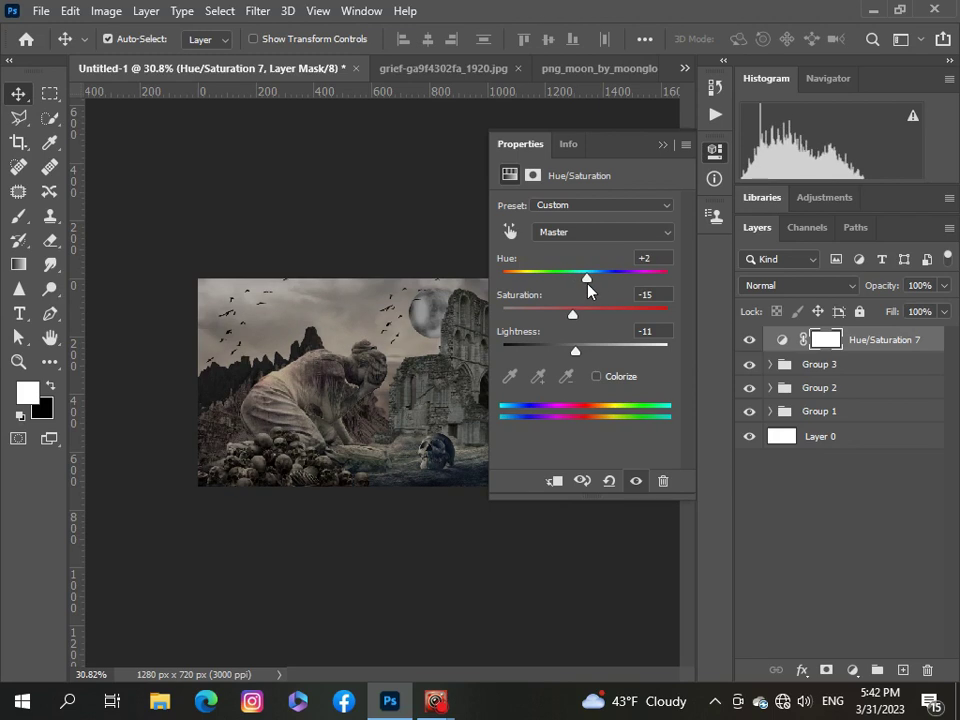
pyautogui.click(663, 146)
pyautogui.hotkey('ctrl', '0')
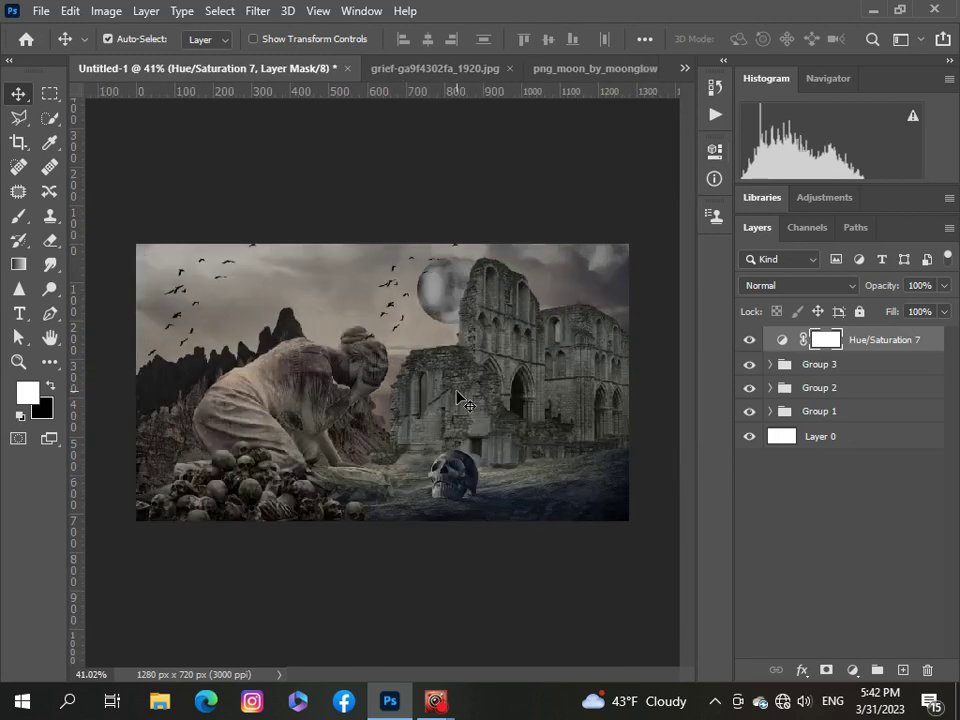
pyautogui.hotkey('ctrl', '-')
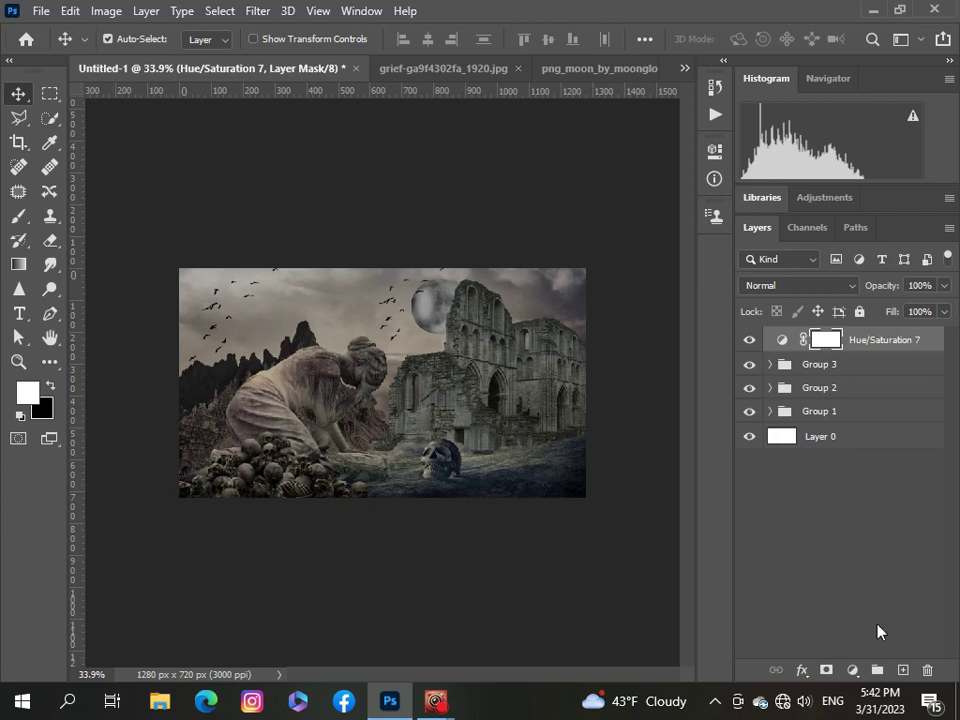
# Add a Color Balance layer with midtones Cyan-Red -1, Magenta-Green +6, Yellow-Blue +12
pyautogui.click(852, 668)
pyautogui.click(840, 499)
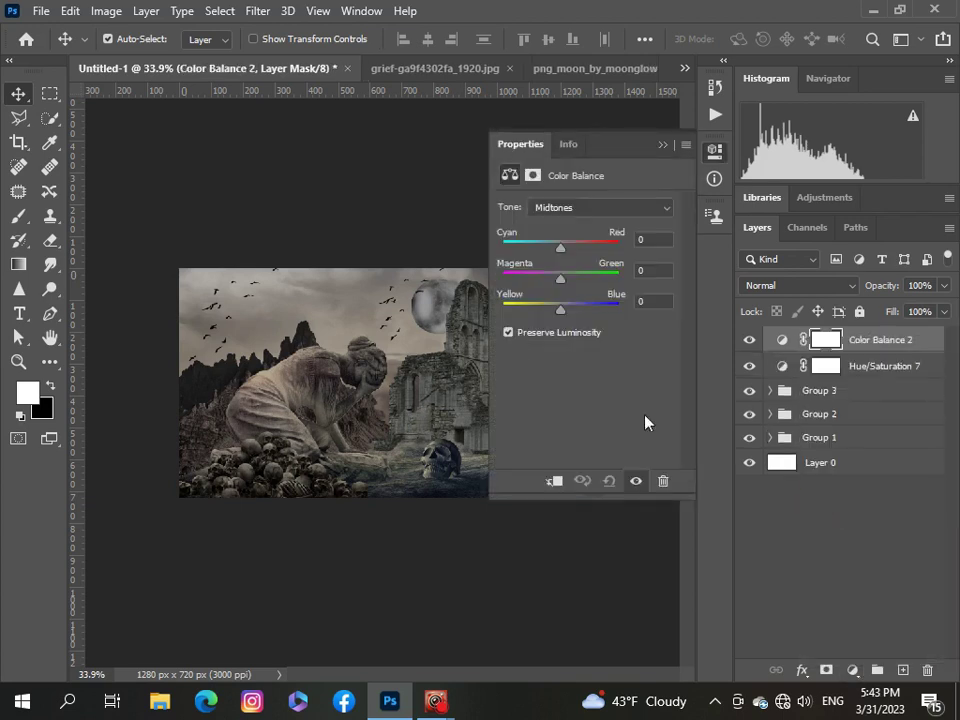
pyautogui.moveTo(560, 316)
pyautogui.mouseDown()
pyautogui.moveTo(568, 320)
pyautogui.moveTo(564, 290)
pyautogui.mouseUp()
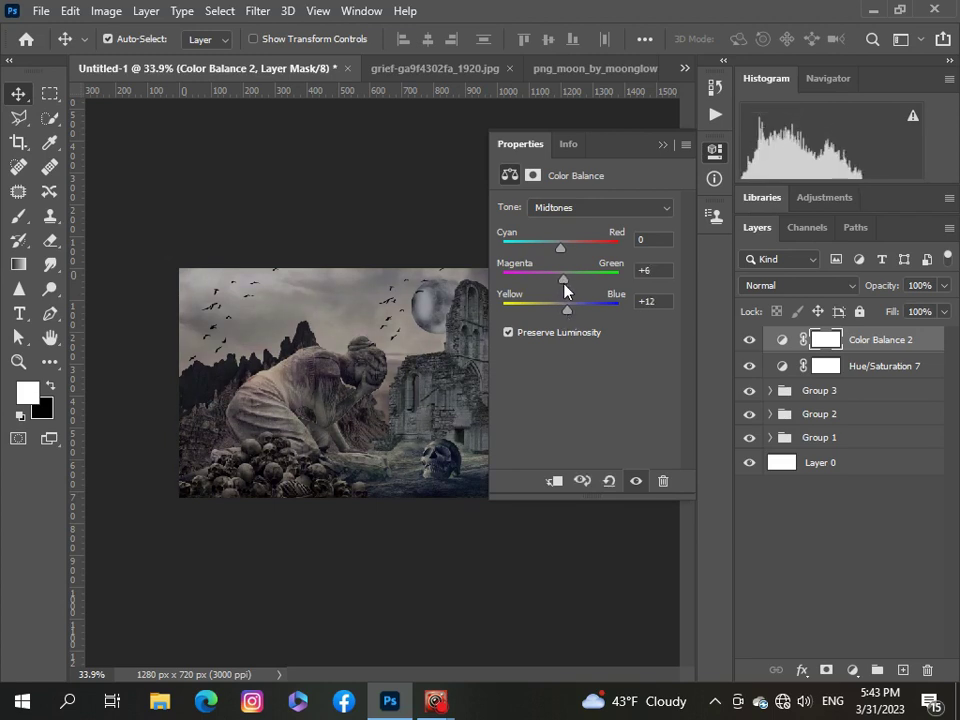
pyautogui.moveTo(561, 250); pyautogui.dragTo(560, 250)
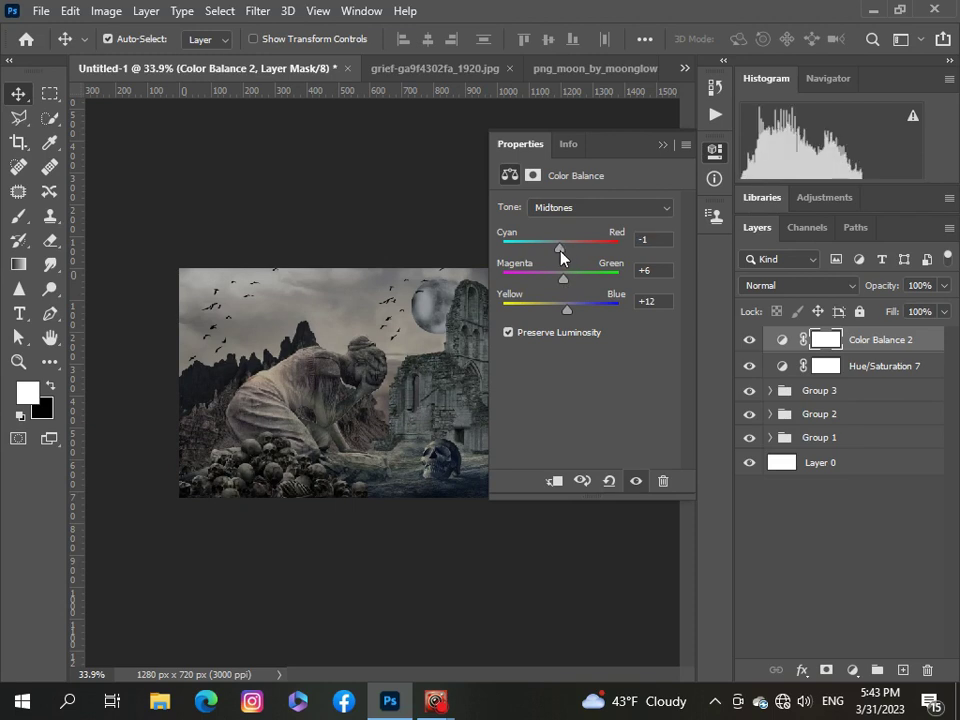
pyautogui.click(663, 145)
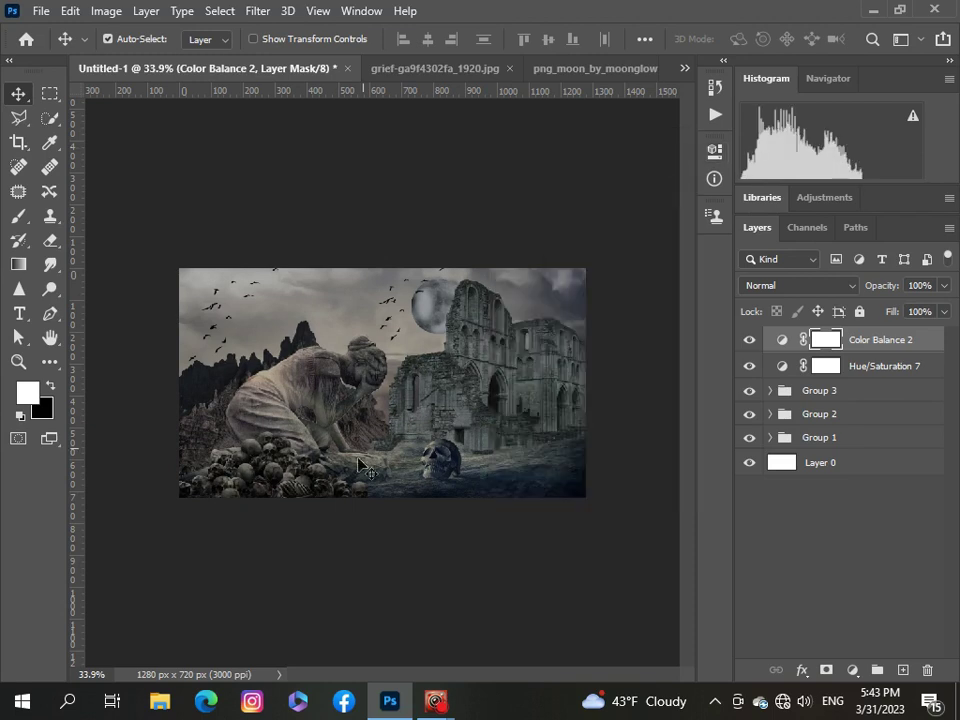
pyautogui.hotkey('ctrl', '0')
pyautogui.hotkey('ctrl', '+')
pyautogui.hotkey('ctrl', '0')
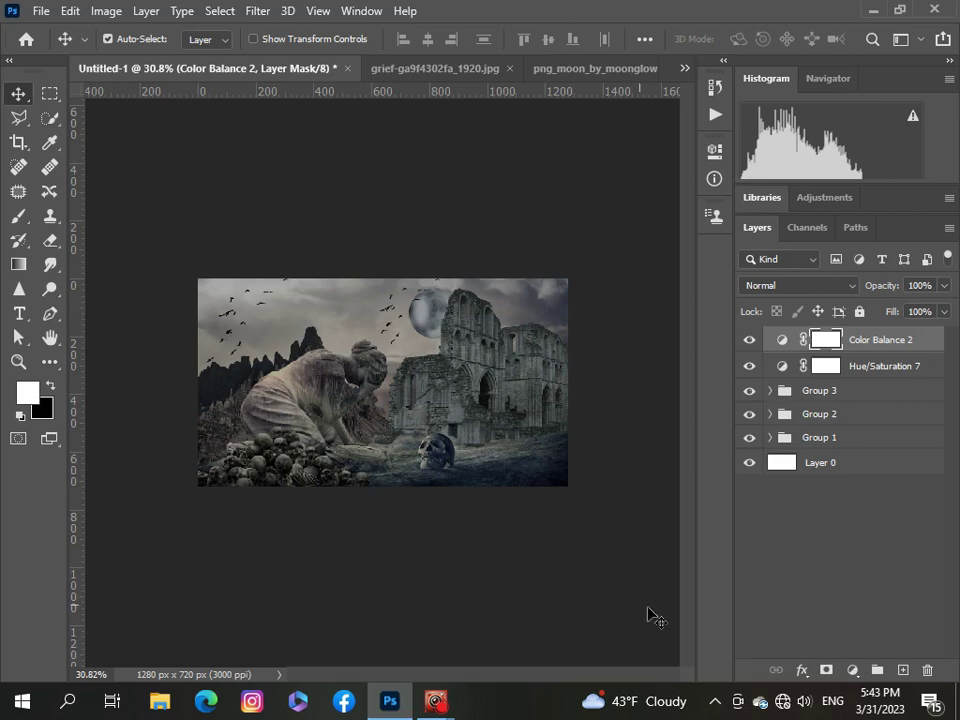
# Add a Levels layer at the top of the stack with the black input raised to 10
pyautogui.click(852, 670)
pyautogui.click(822, 416)
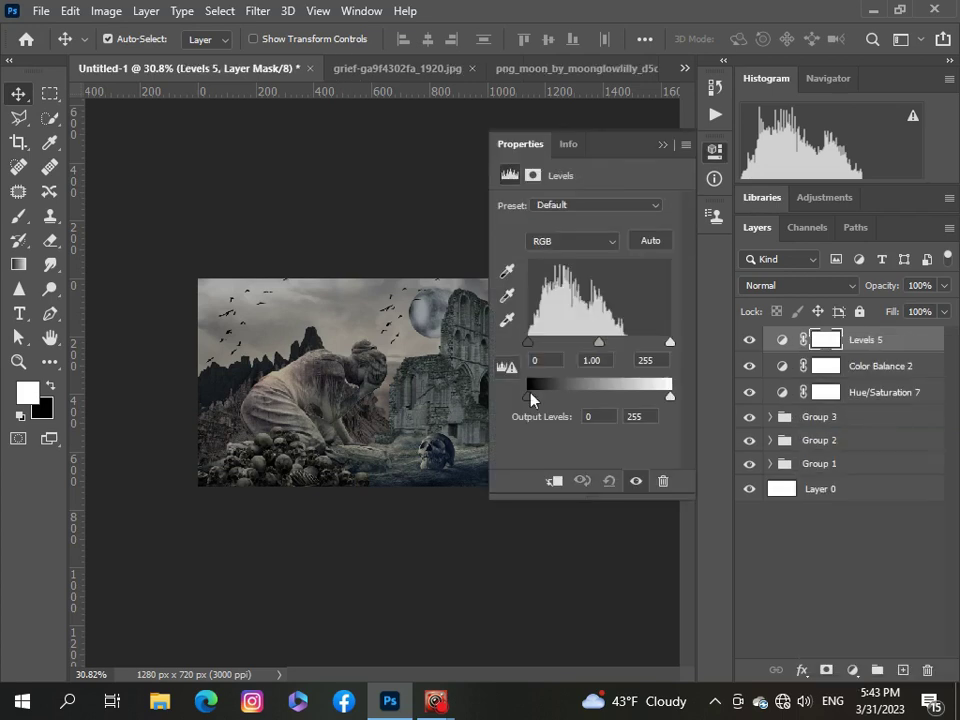
pyautogui.moveTo(670, 345); pyautogui.dragTo(670, 343)
pyautogui.moveTo(529, 343); pyautogui.dragTo(535, 343)
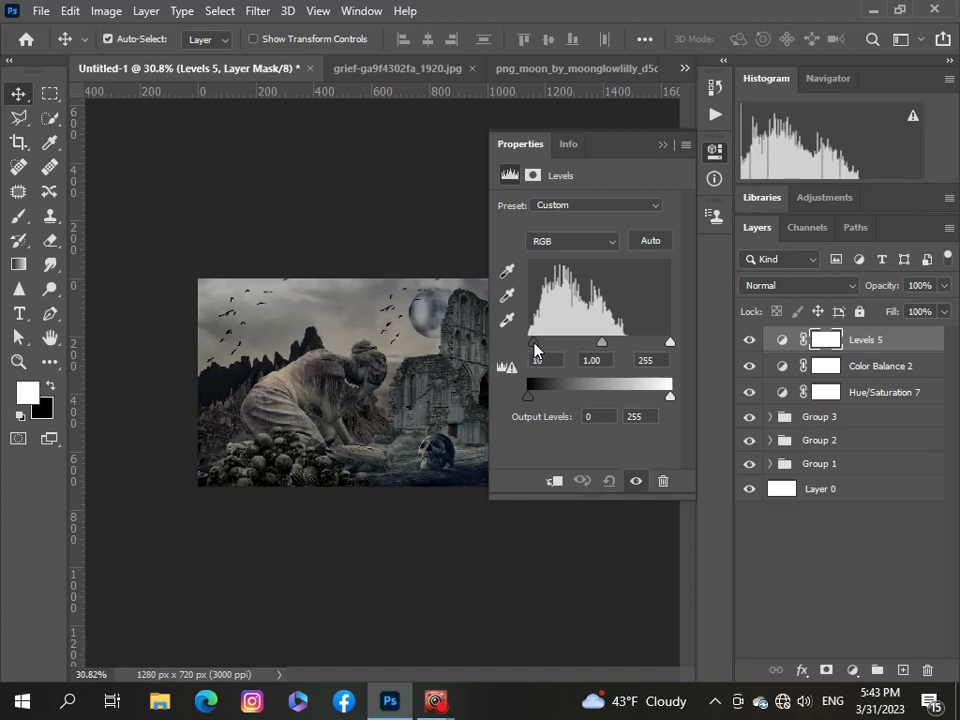
pyautogui.click(662, 144)
pyautogui.scroll(3, 385, 360)
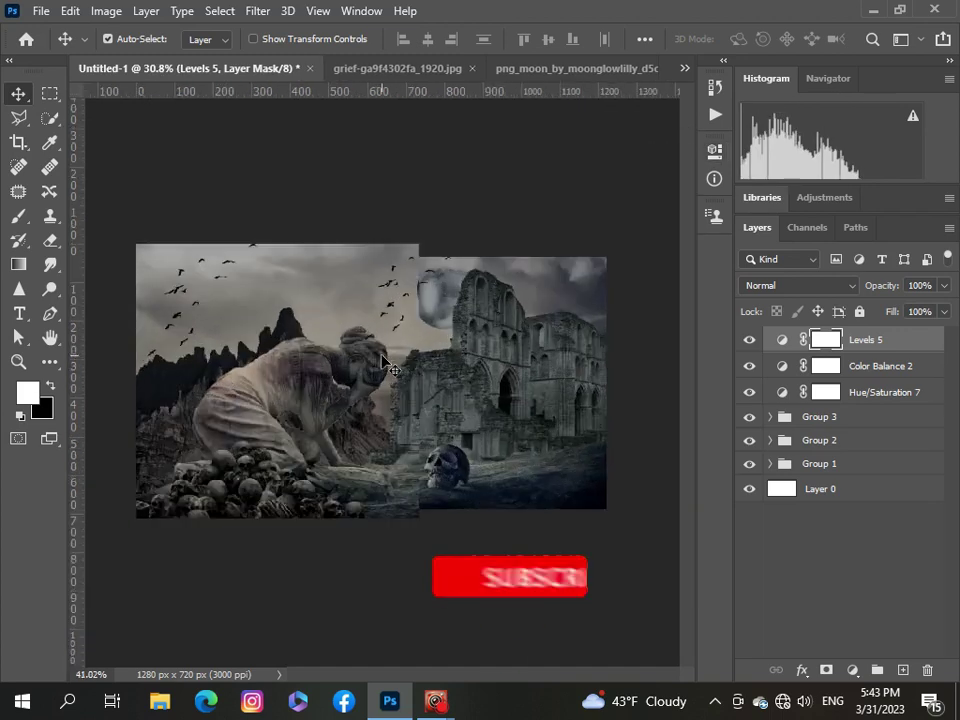
pyautogui.scroll(-2, 385, 362)
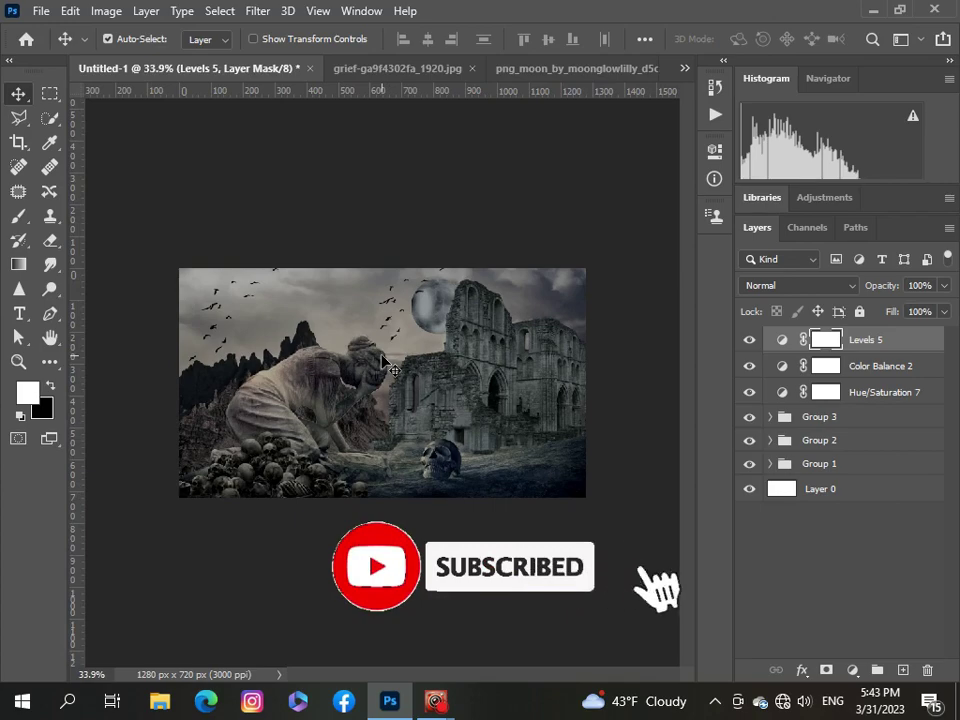